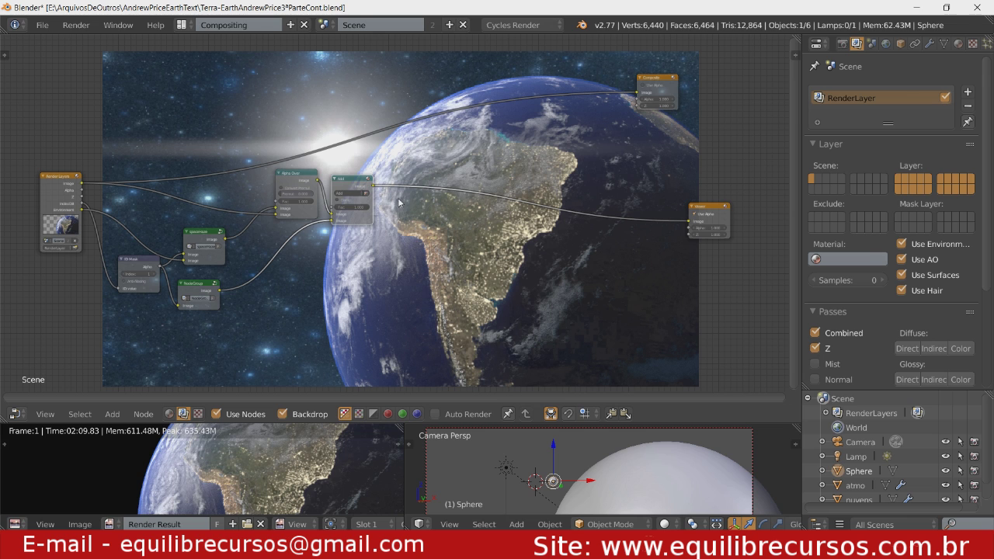
Step: Insert a Color Balance node on the Add→Viewer link, nudge its gamma slightly, and shift it right
{"action": "key", "text": "shift+a"}
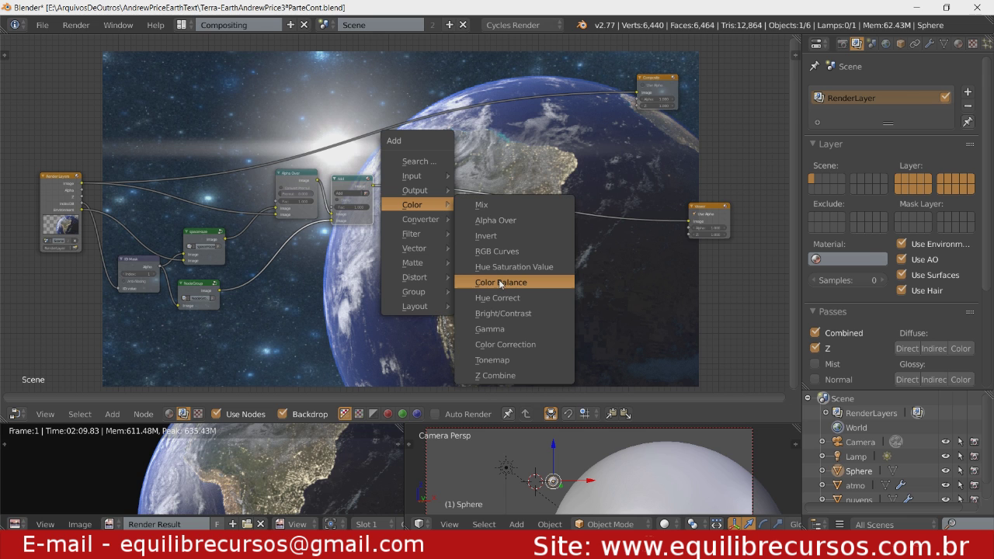
{"action": "left_click", "coordinate": [500, 281]}
{"action": "left_click", "coordinate": [465, 186]}
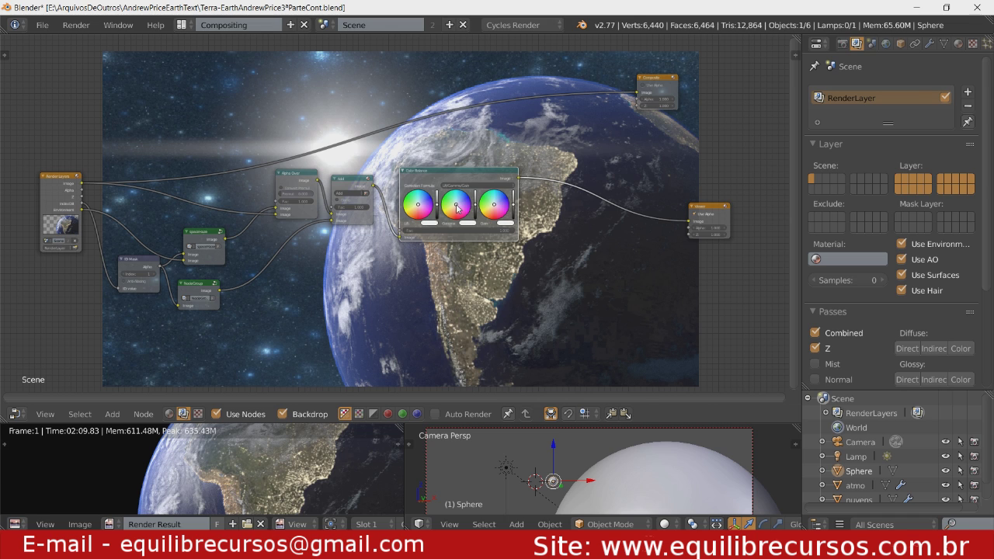
{"action": "left_click_drag", "start_coordinate": [458, 206], "coordinate": [459, 199]}
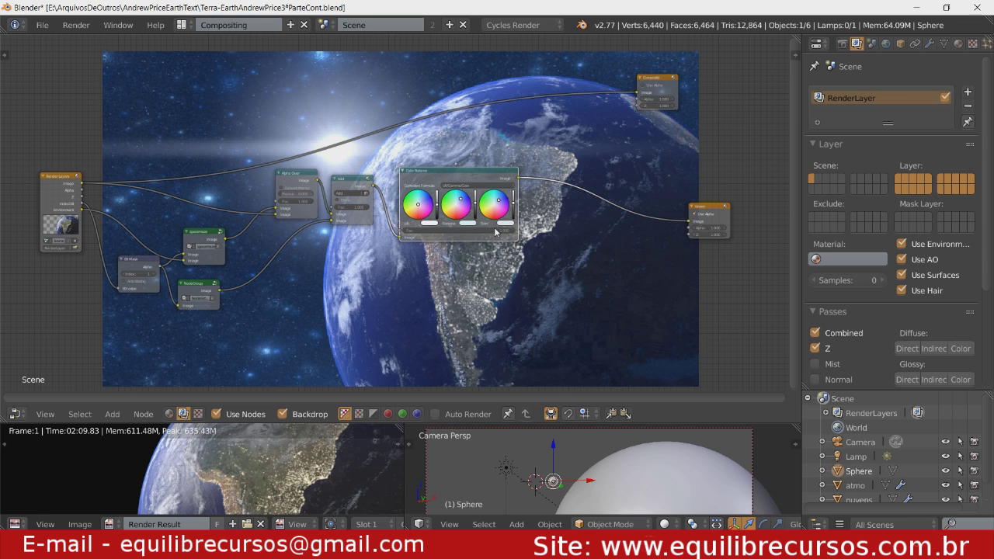
{"action": "left_click_drag", "start_coordinate": [455, 176], "coordinate": [506, 169]}
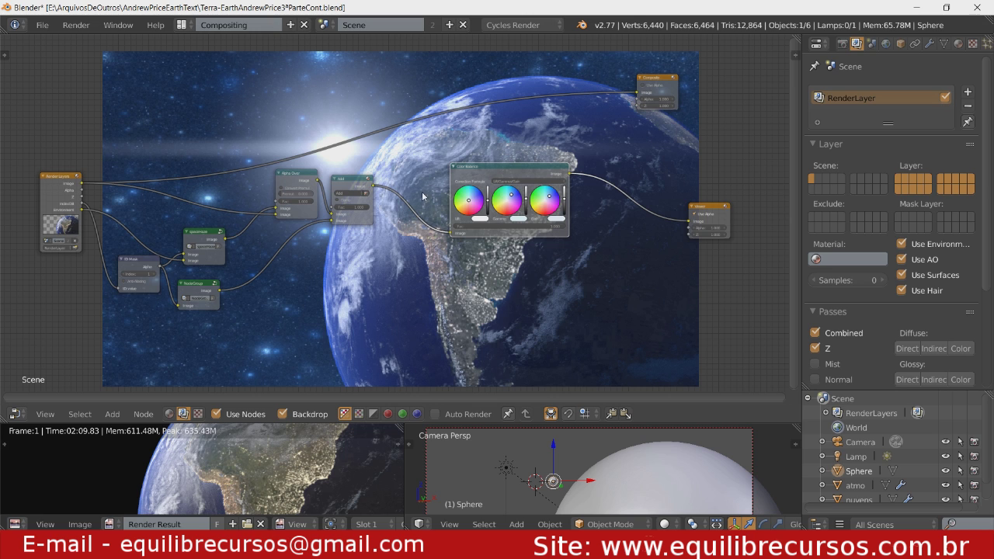
Step: Insert a Hue Saturation Value node between Add and Color Balance with saturation 0.500
{"action": "key", "text": "shift+a"}
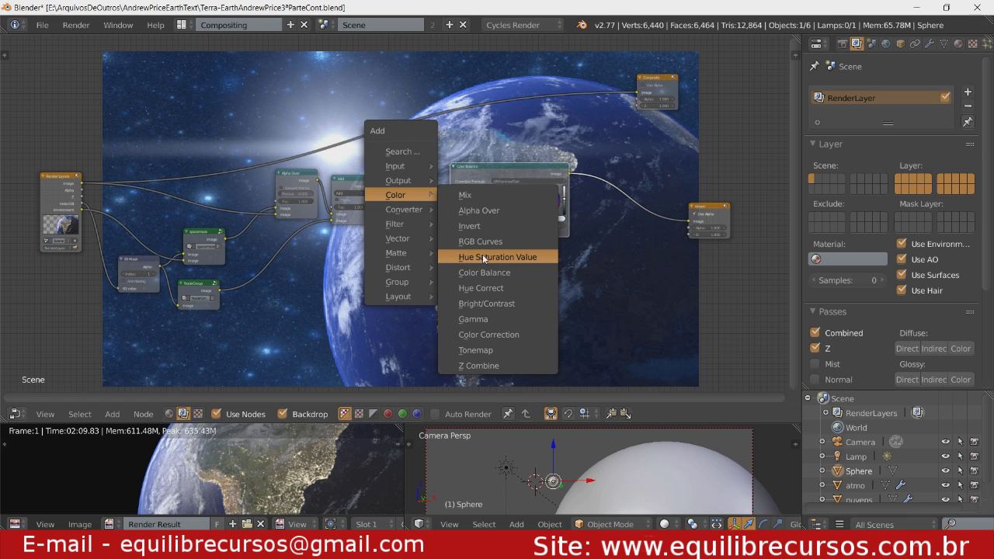
{"action": "left_click", "coordinate": [483, 257]}
{"action": "left_click", "coordinate": [401, 188]}
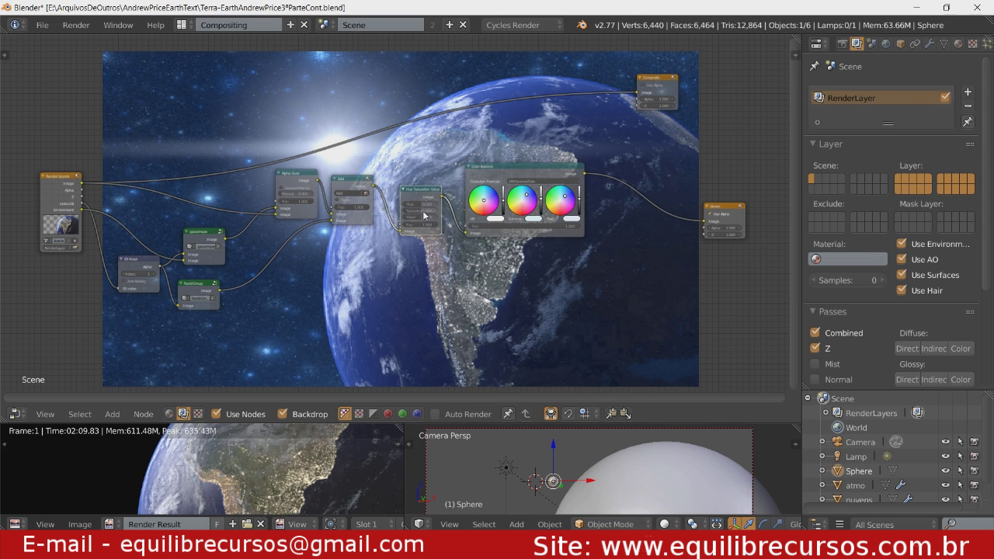
{"action": "scroll", "coordinate": [455, 250], "scroll_direction": "up", "scroll_amount": 3}
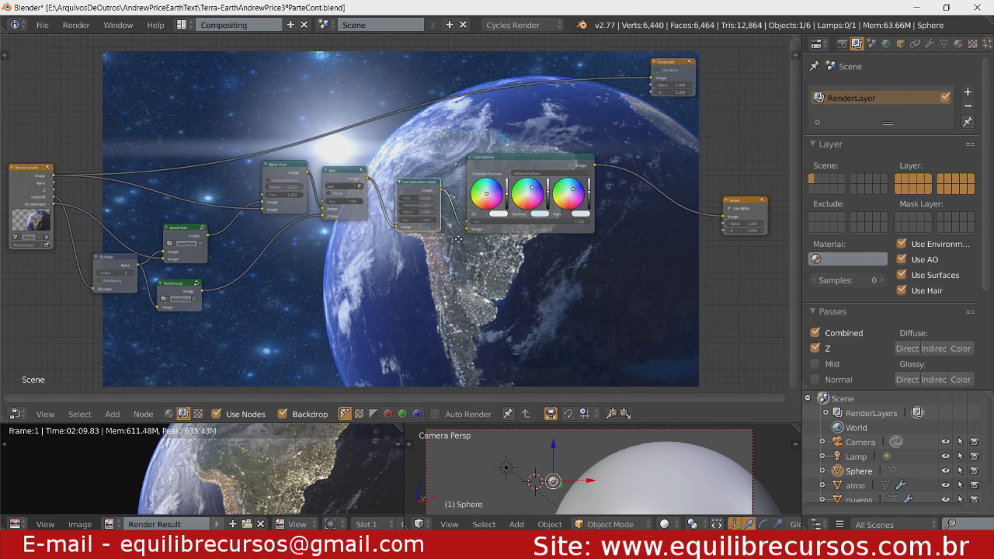
{"action": "scroll", "coordinate": [485, 191], "scroll_direction": "up", "scroll_amount": 1}
{"action": "middle_click_drag", "start_coordinate": [442, 236], "coordinate": [463, 254]}
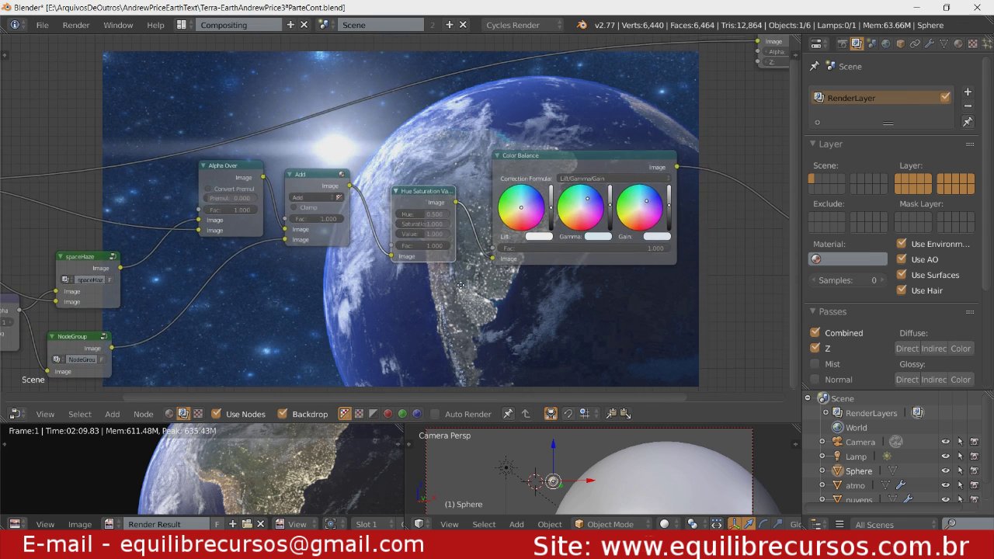
{"action": "left_click", "coordinate": [424, 223]}
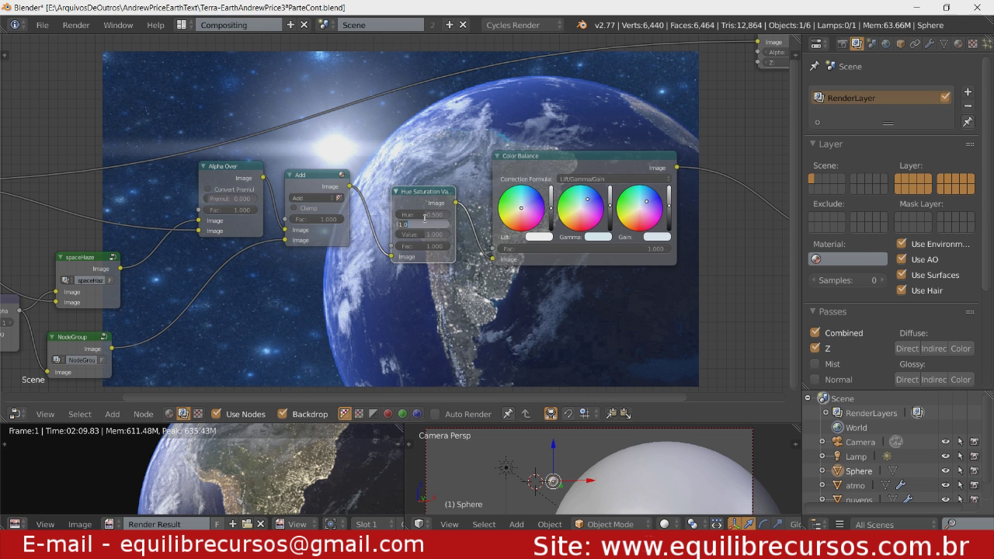
{"action": "type", "text": ".5"}
{"action": "key", "text": "Return"}
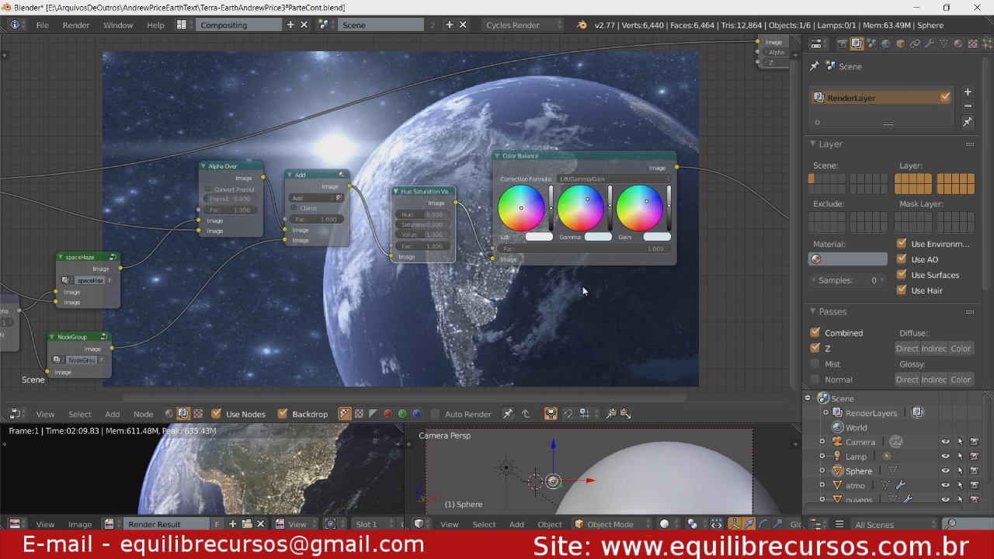
{"action": "mouse_move", "coordinate": [582, 286]}
{"action": "middle_mouse_down"}
{"action": "mouse_move", "coordinate": [405, 301]}
{"action": "mouse_move", "coordinate": [404, 325]}
{"action": "middle_mouse_up"}
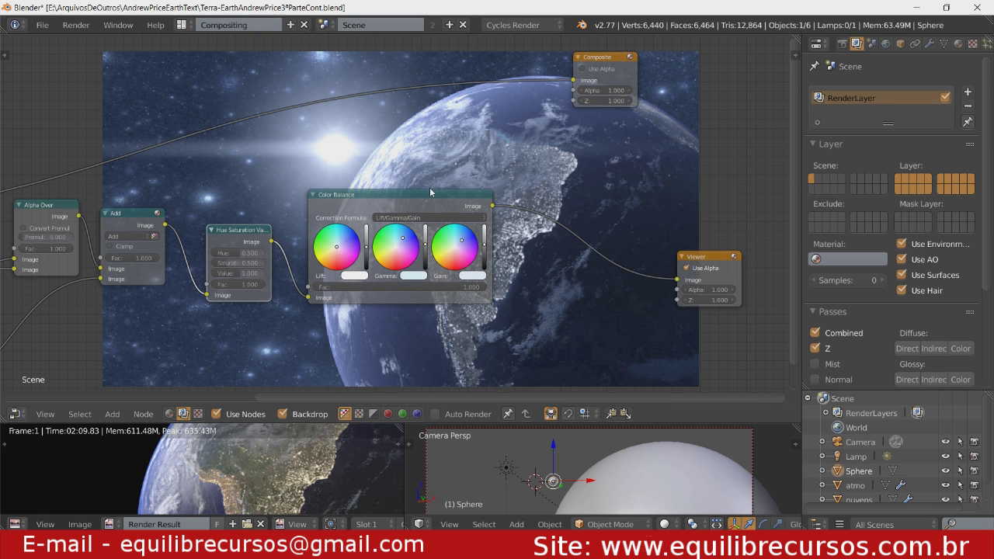
Step: Rearrange Color Balance and Add, and place a Mix node between Color Balance and Viewer
{"action": "left_click_drag", "start_coordinate": [422, 192], "coordinate": [427, 139]}
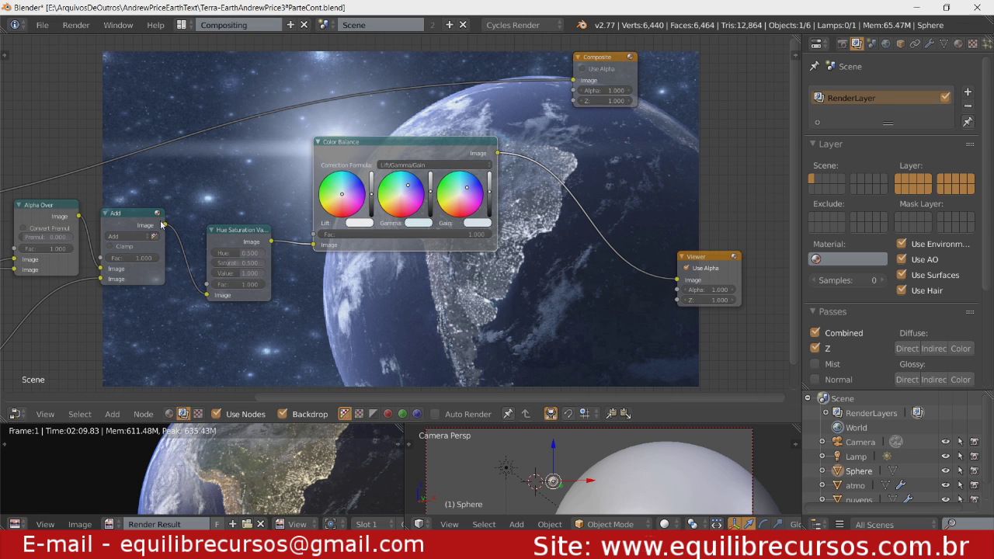
{"action": "left_click_drag", "start_coordinate": [138, 221], "coordinate": [136, 230]}
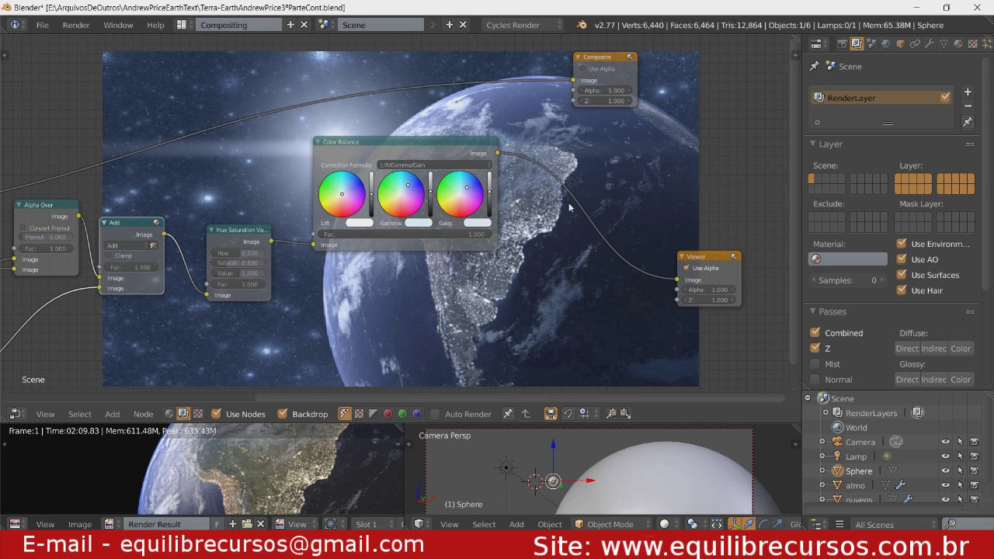
{"action": "key", "text": "shift+a"}
{"action": "left_click", "coordinate": [603, 205]}
{"action": "left_click", "coordinate": [550, 181]}
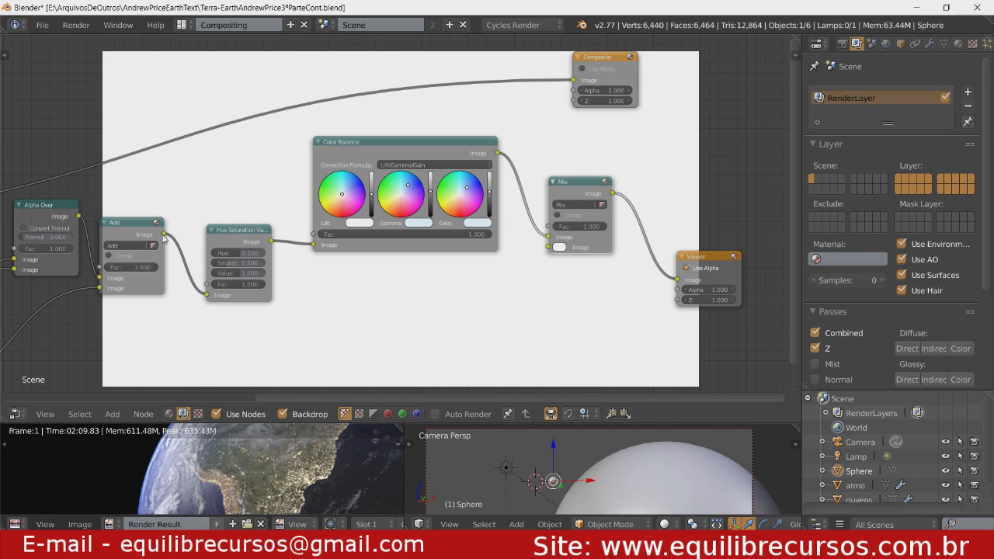
Step: Feed the Add output into the Mix node and set its factor to 0.700
{"action": "mouse_move", "coordinate": [164, 234]}
{"action": "left_mouse_down"}
{"action": "mouse_move", "coordinate": [547, 265]}
{"action": "mouse_move", "coordinate": [428, 271]}
{"action": "mouse_move", "coordinate": [549, 247]}
{"action": "left_mouse_up"}
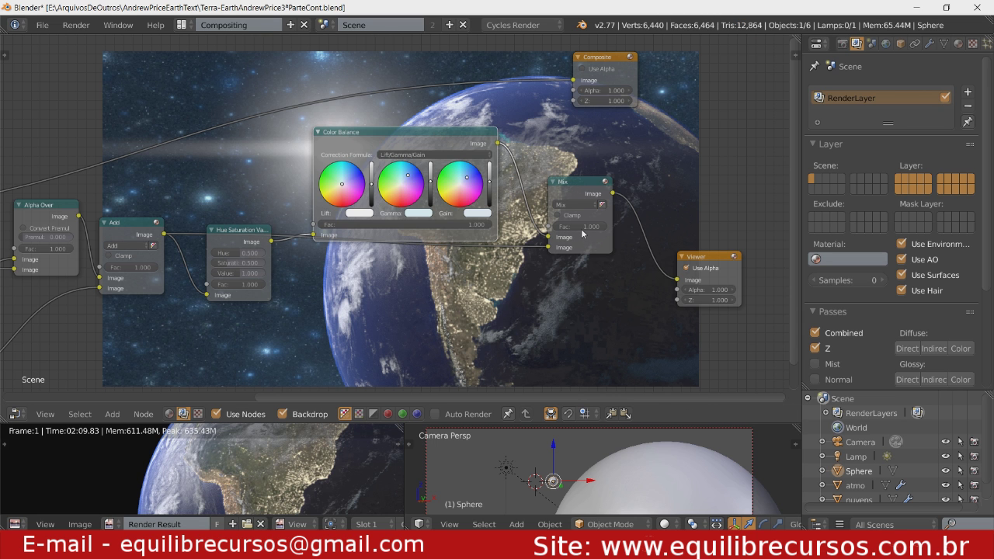
{"action": "left_click_drag", "start_coordinate": [413, 153], "coordinate": [419, 148]}
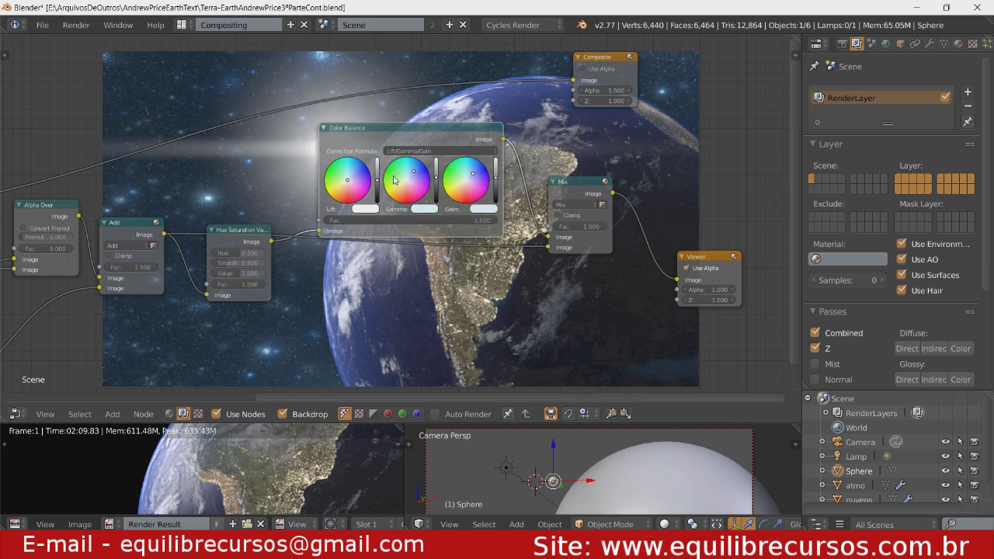
{"action": "left_click", "coordinate": [587, 226]}
{"action": "key", "text": "Return"}
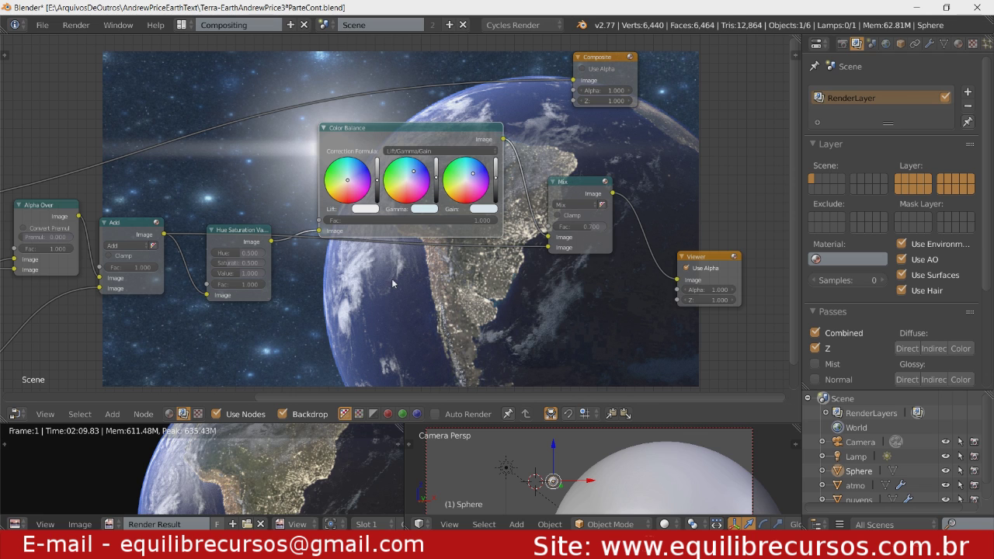
{"action": "left_click_drag", "start_coordinate": [404, 127], "coordinate": [407, 119]}
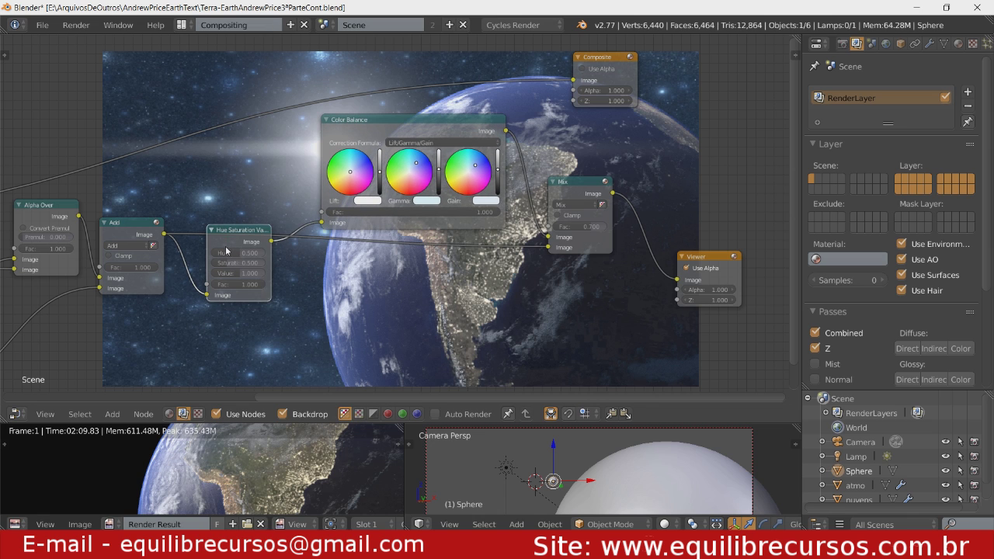
Step: Raise the Hue Saturation Value node and move Composite and Viewer further right
{"action": "left_click_drag", "start_coordinate": [226, 244], "coordinate": [237, 162]}
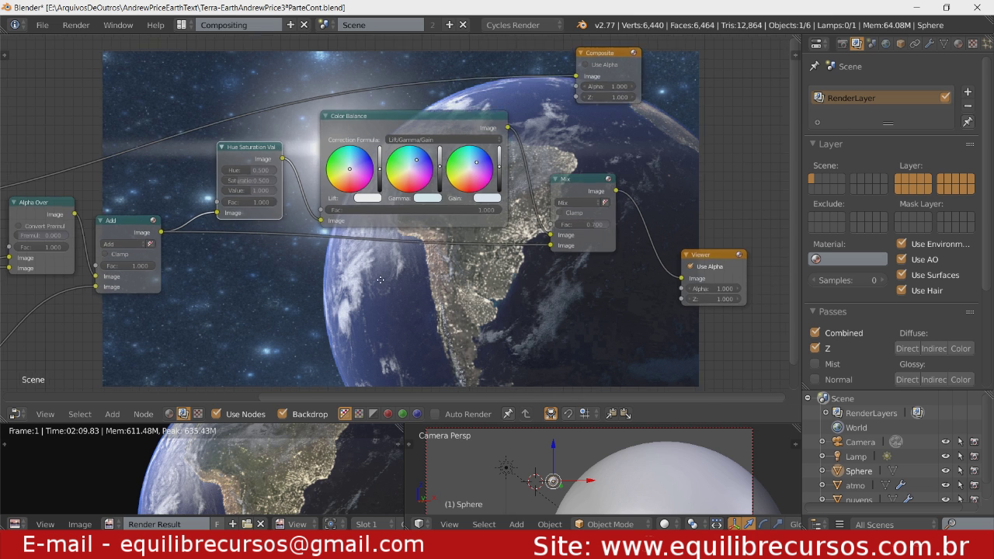
{"action": "scroll", "coordinate": [381, 279], "scroll_direction": "down", "scroll_amount": 3}
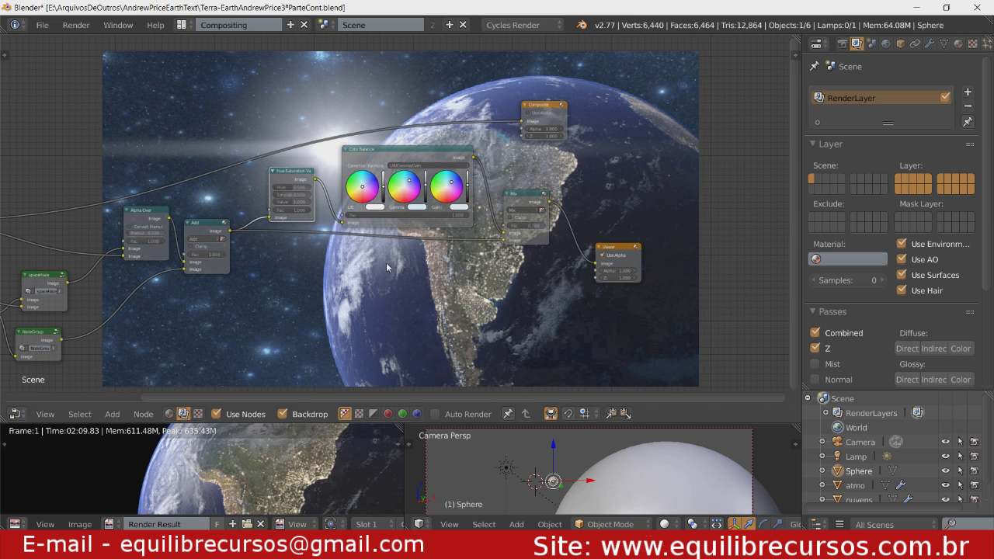
{"action": "scroll", "coordinate": [412, 285], "scroll_direction": "down", "scroll_amount": 2}
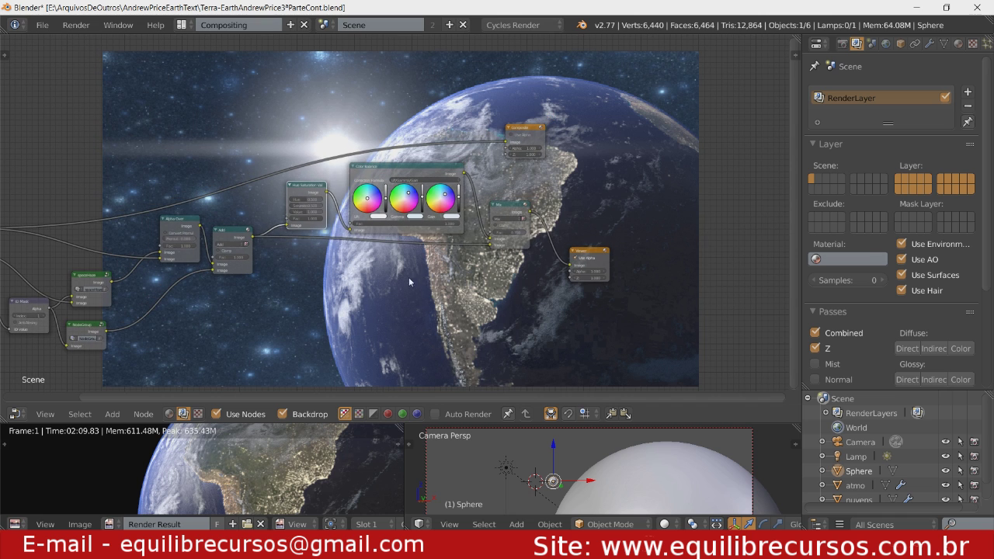
{"action": "left_click", "coordinate": [526, 134]}
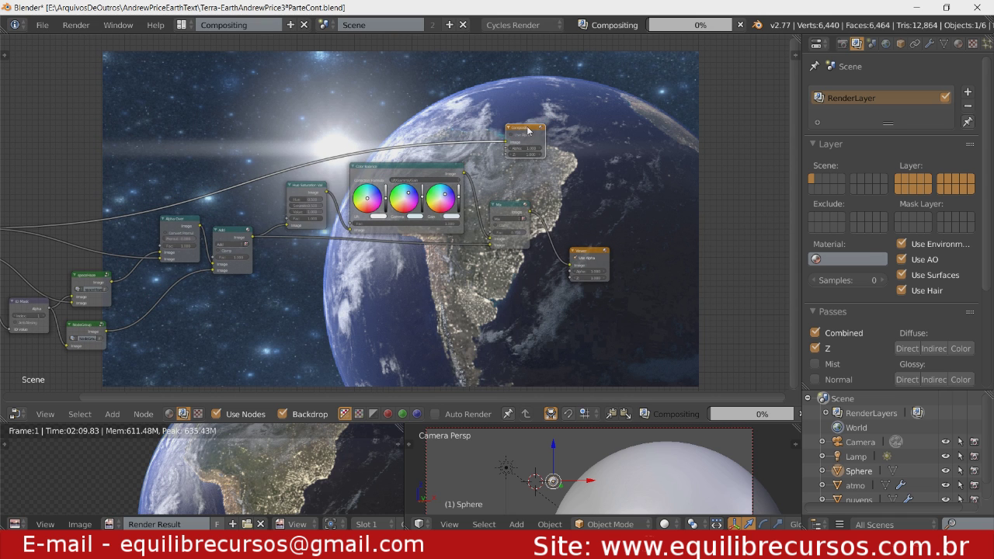
{"action": "left_click_drag", "start_coordinate": [524, 133], "coordinate": [555, 127]}
{"action": "left_click_drag", "start_coordinate": [594, 254], "coordinate": [628, 228]}
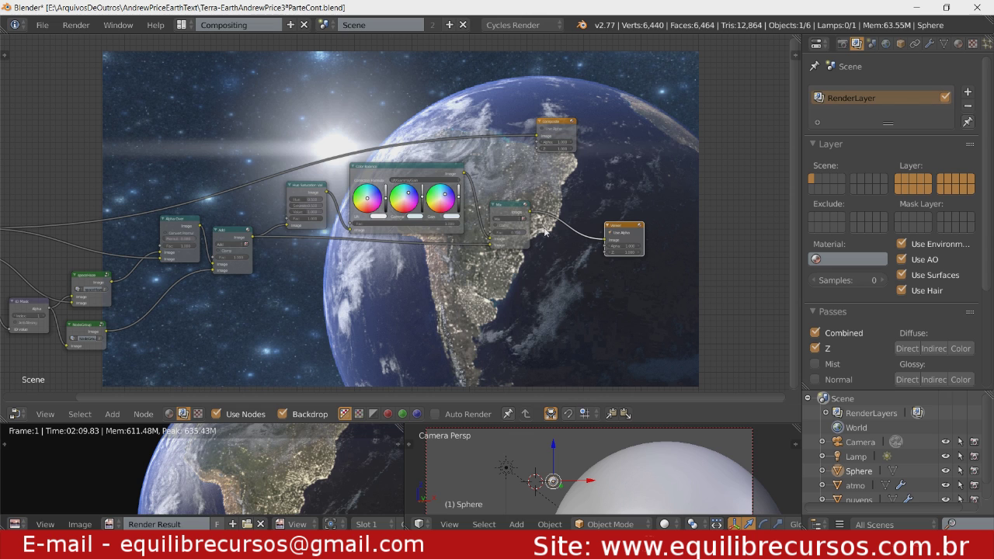
Step: Insert an RGB Curves node on the Mix→Viewer link
{"action": "key", "text": "shift+a"}
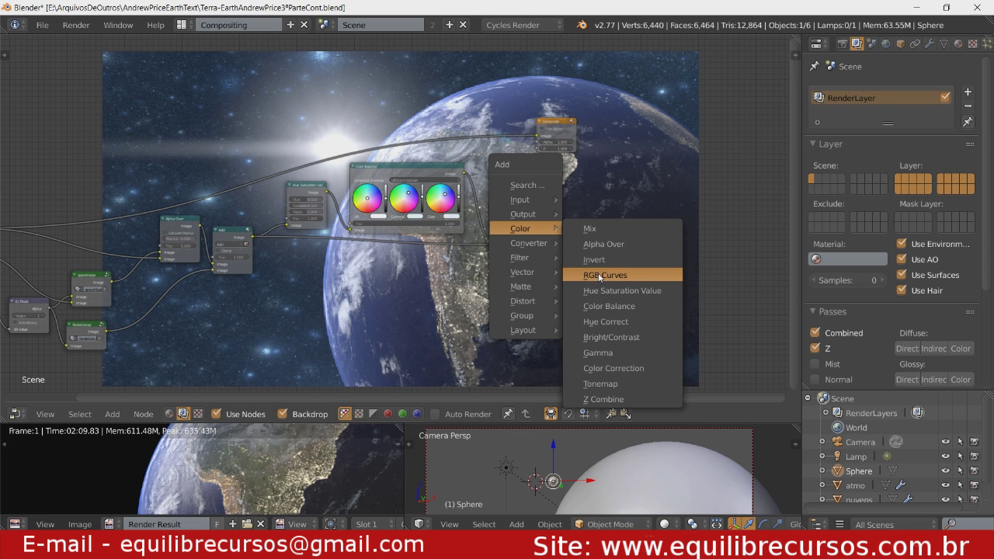
{"action": "left_click", "coordinate": [599, 276]}
{"action": "left_click", "coordinate": [551, 200]}
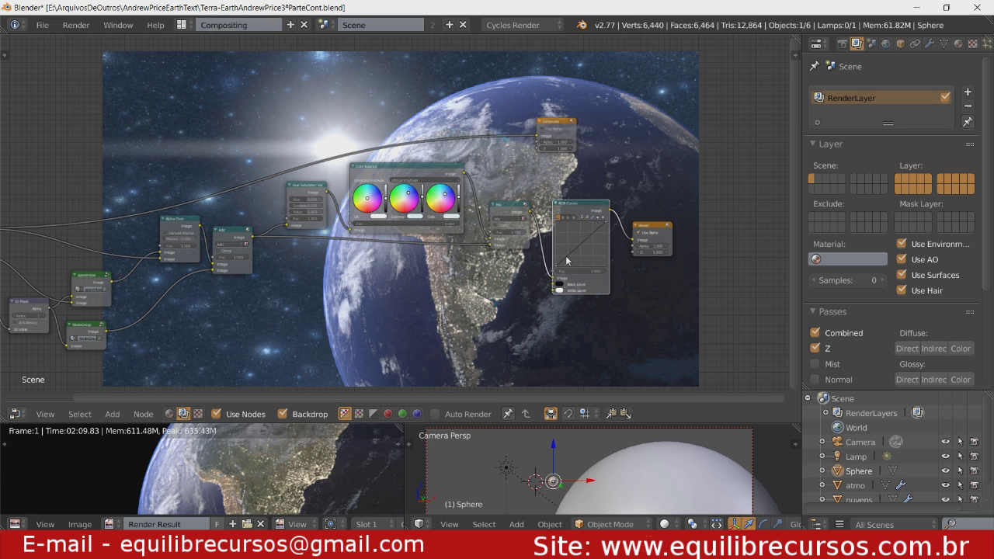
Step: Add a curve point to darken shadows, adjust the upper point, and select Mix with RGB Curves
{"action": "left_click", "coordinate": [566, 260]}
{"action": "left_click_drag", "start_coordinate": [566, 257], "coordinate": [567, 260]}
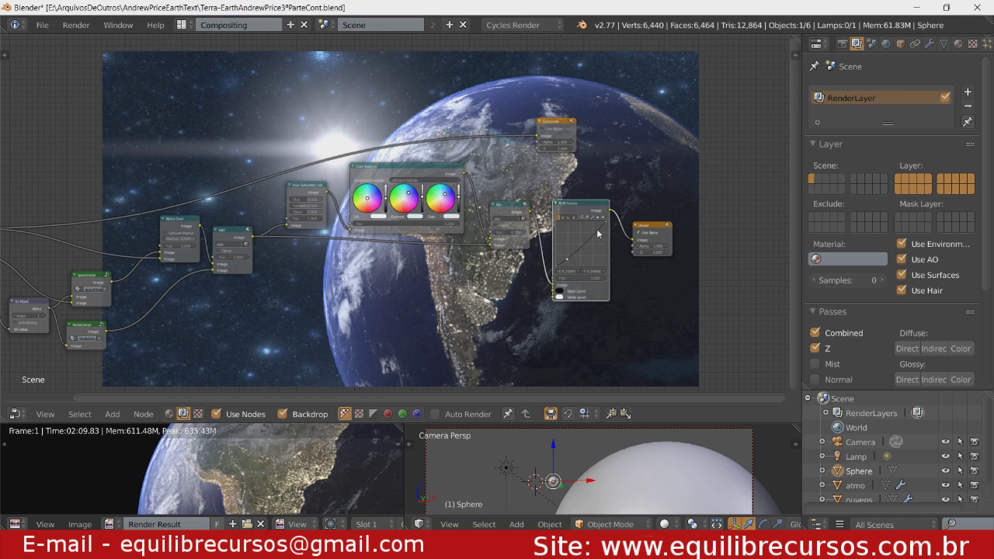
{"action": "left_click_drag", "start_coordinate": [596, 231], "coordinate": [595, 228]}
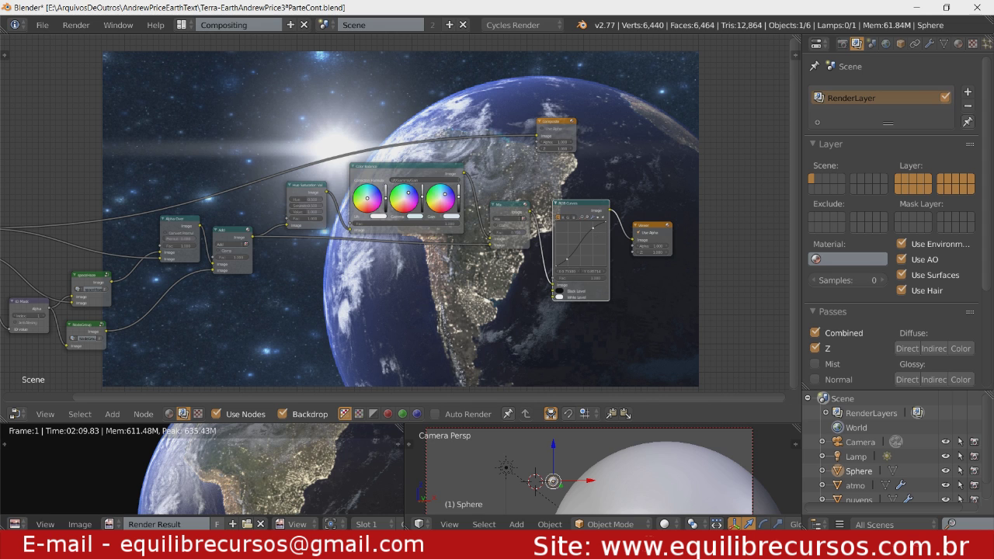
{"action": "left_click_drag", "start_coordinate": [594, 226], "coordinate": [589, 230]}
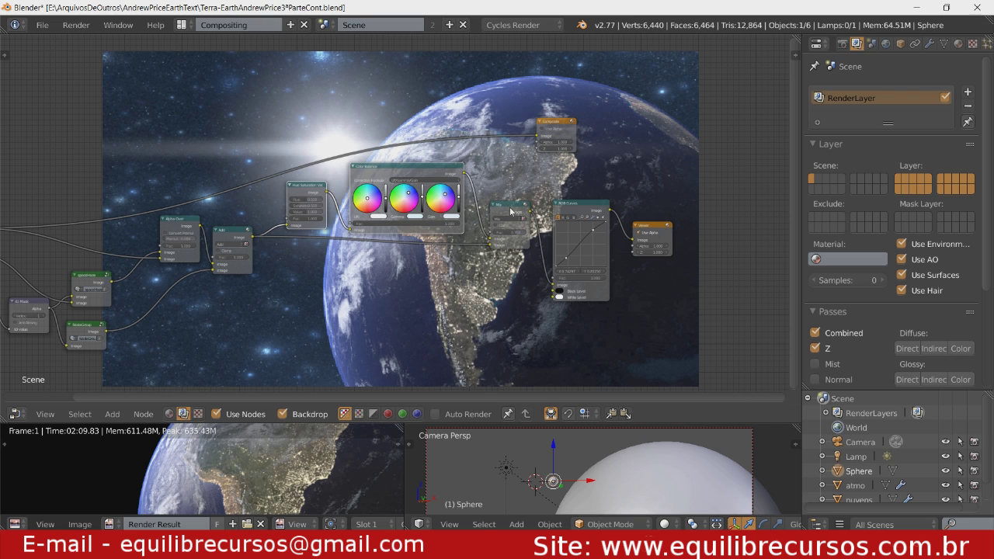
{"action": "left_click", "coordinate": [514, 211]}
{"action": "left_click", "coordinate": [588, 208]}
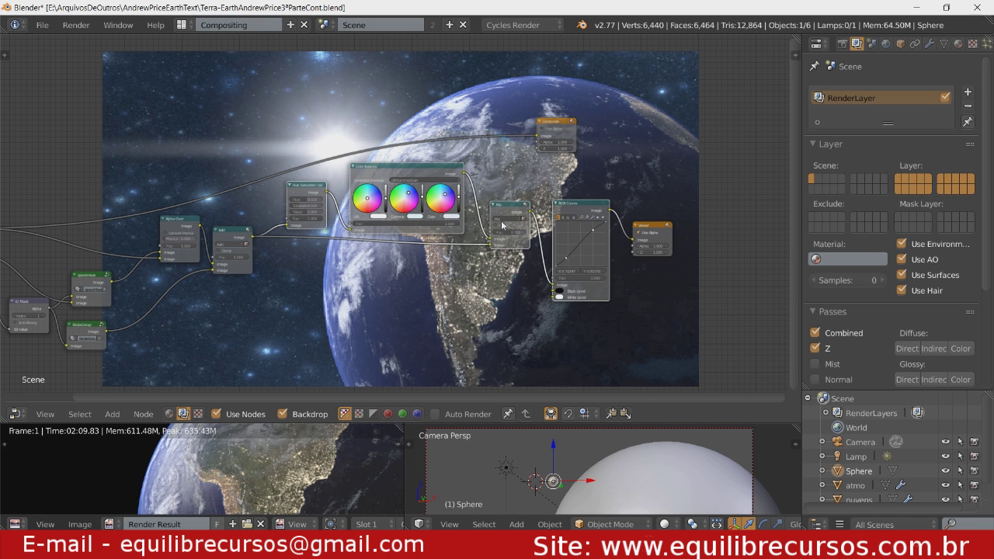
Step: Group the grading nodes, keep a single Image group input wired to Mix, and exit the group
{"action": "key", "text": "ctrl+g"}
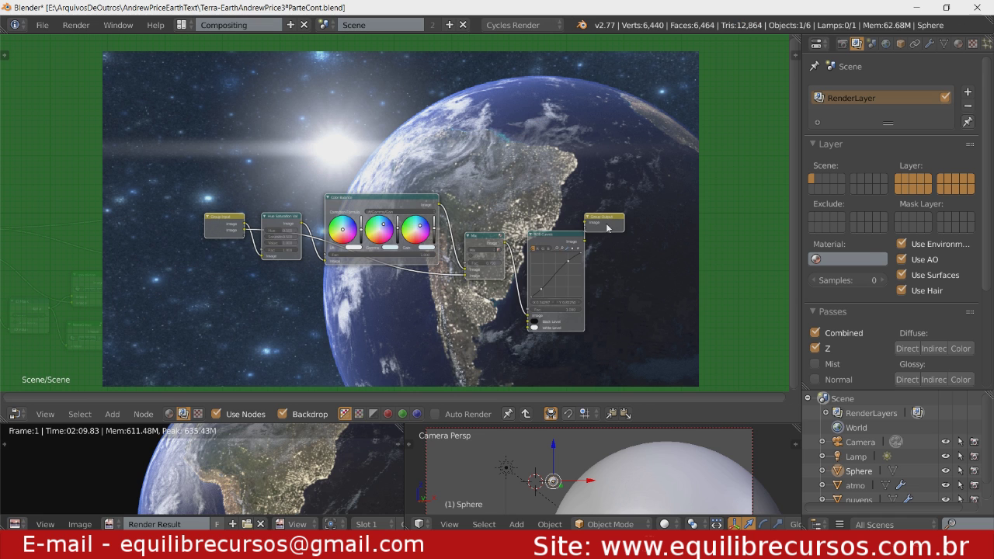
{"action": "left_click_drag", "start_coordinate": [608, 227], "coordinate": [628, 244]}
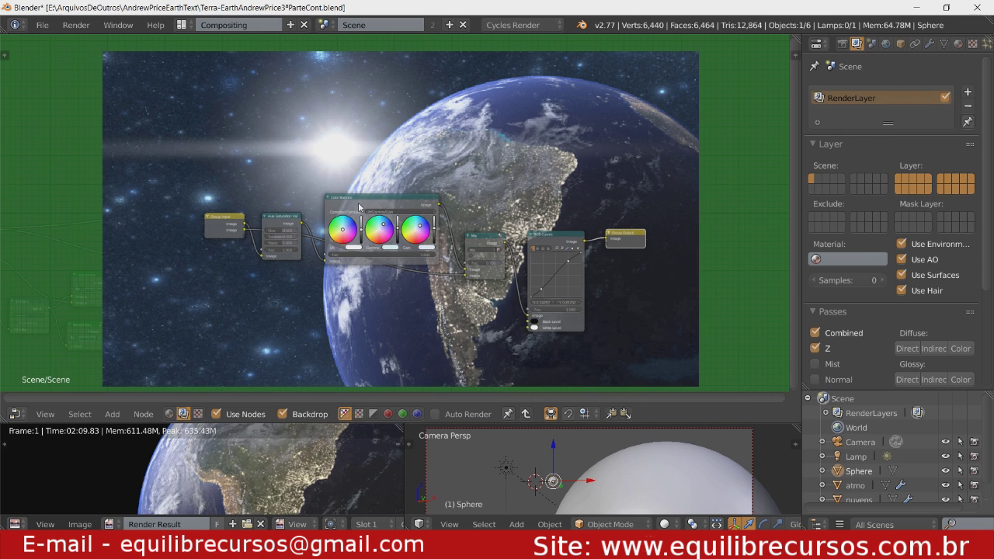
{"action": "left_click", "coordinate": [218, 228]}
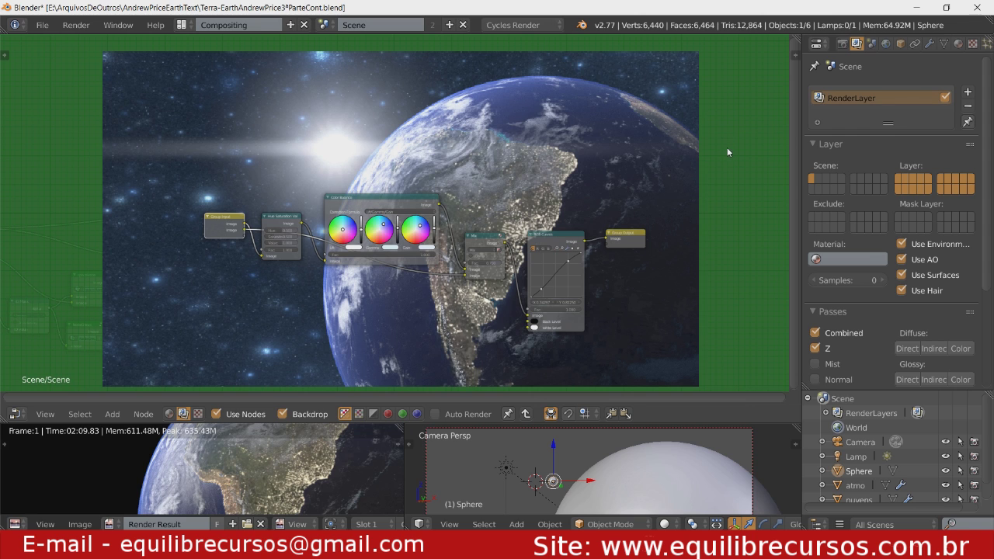
{"action": "key", "text": "n"}
{"action": "left_click", "coordinate": [704, 99]}
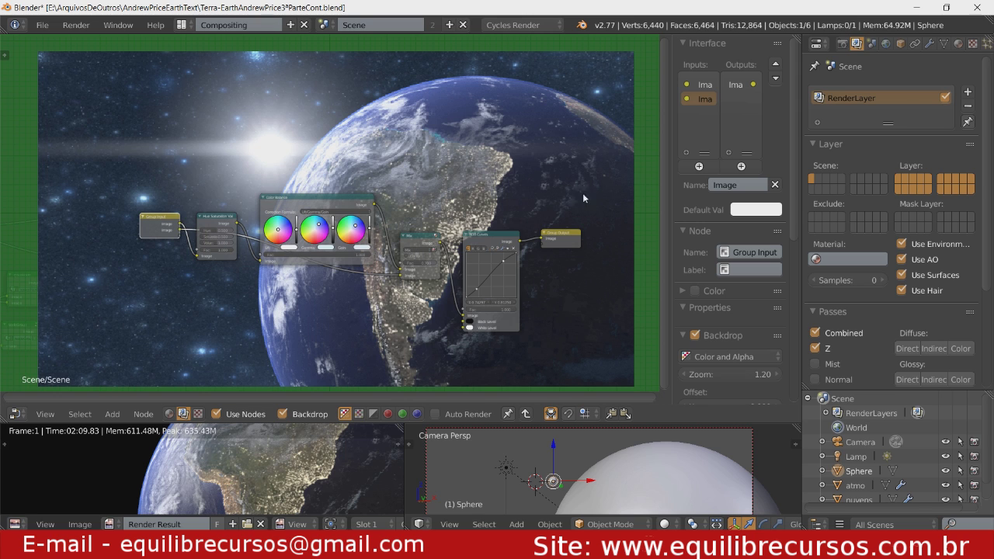
{"action": "left_click", "coordinate": [775, 185]}
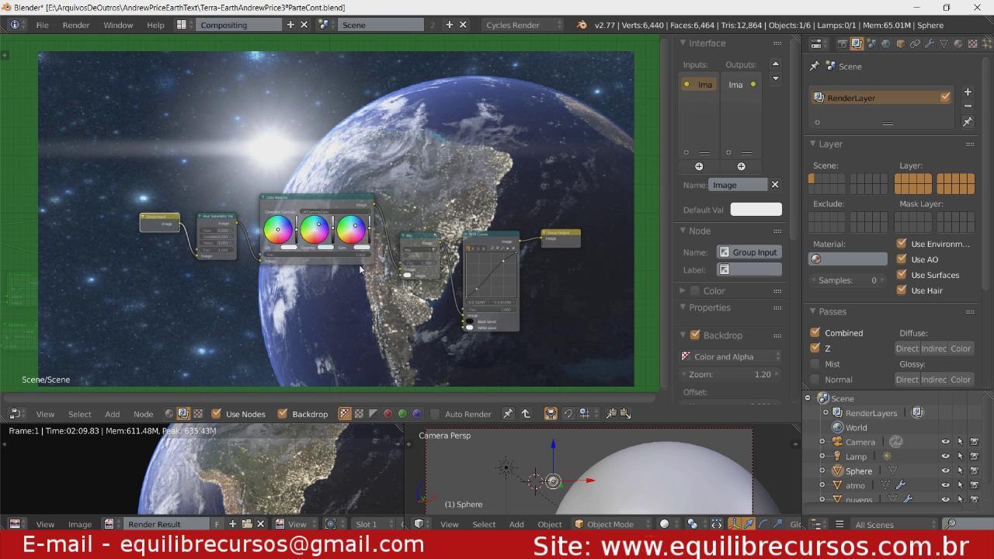
{"action": "left_click_drag", "start_coordinate": [180, 224], "coordinate": [404, 274]}
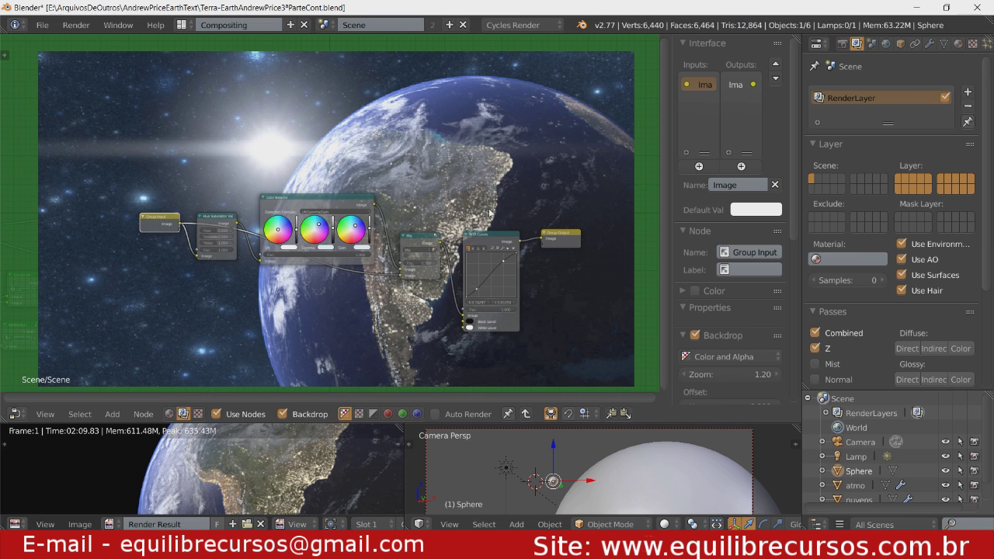
{"action": "key", "text": "Tab"}
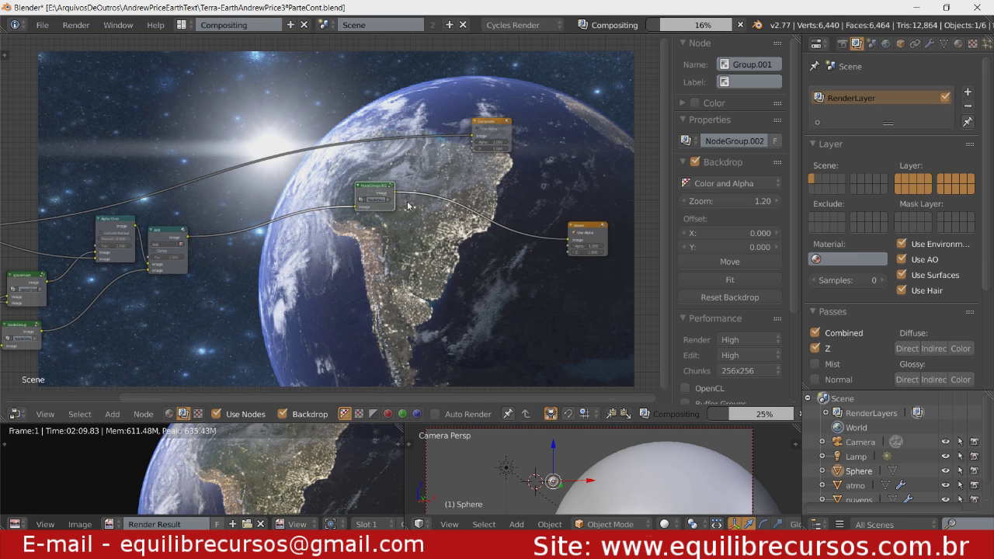
Step: Shift NodeGroup.002 left, move Composite up-right, and hide the sidebar
{"action": "left_click_drag", "start_coordinate": [372, 192], "coordinate": [219, 202]}
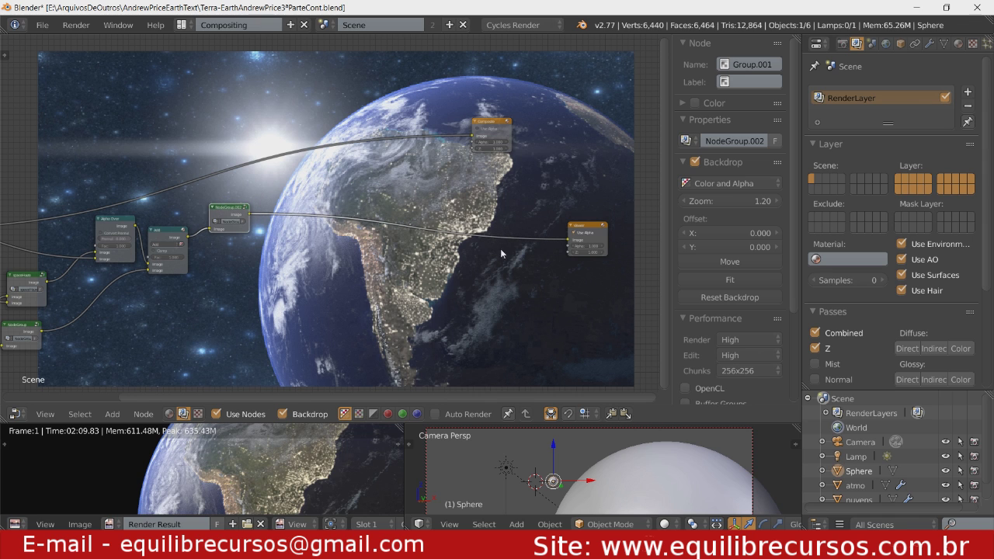
{"action": "left_click_drag", "start_coordinate": [493, 127], "coordinate": [512, 124]}
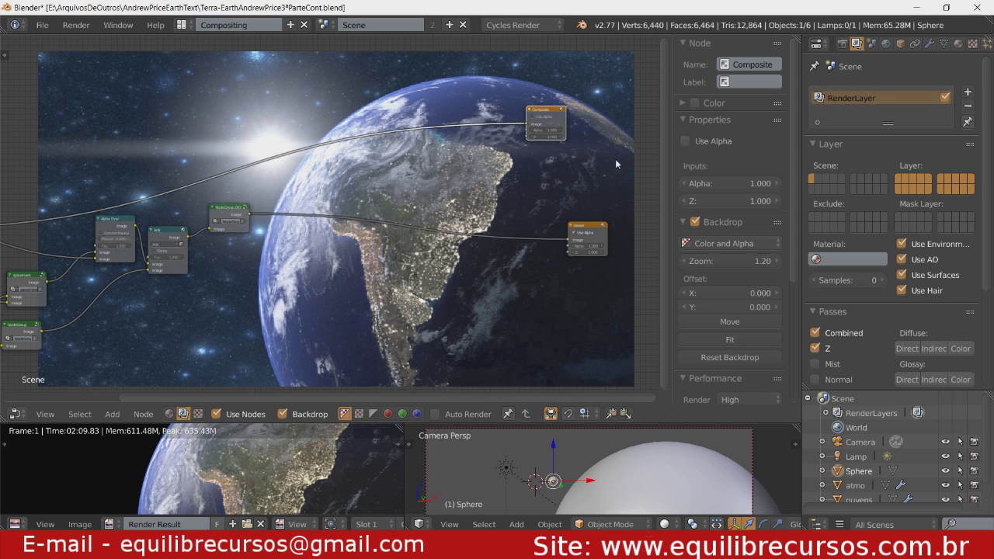
{"action": "key", "text": "n"}
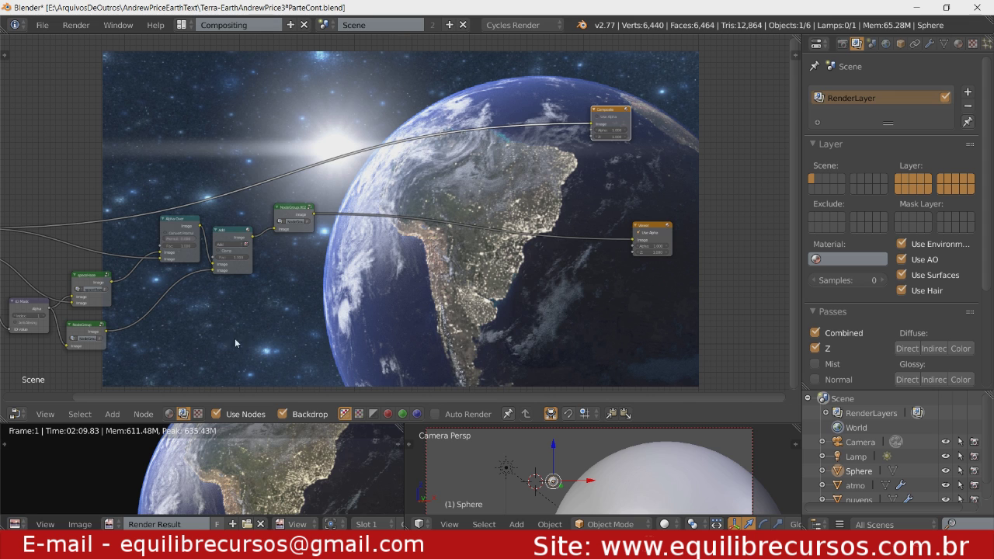
Step: Switch to the Default screen layout and enlarge the outliner to show more objects
{"action": "left_click", "coordinate": [182, 24]}
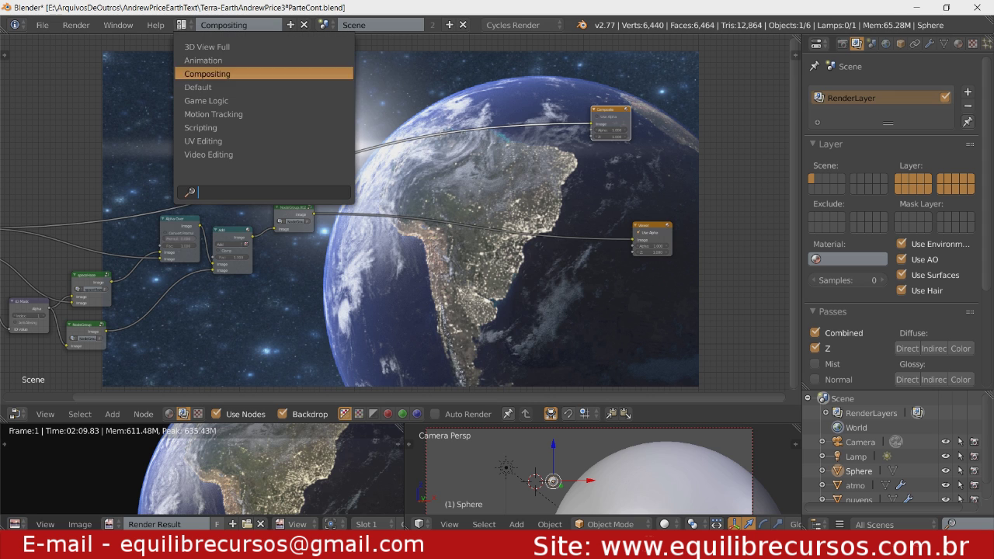
{"action": "left_click", "coordinate": [198, 87]}
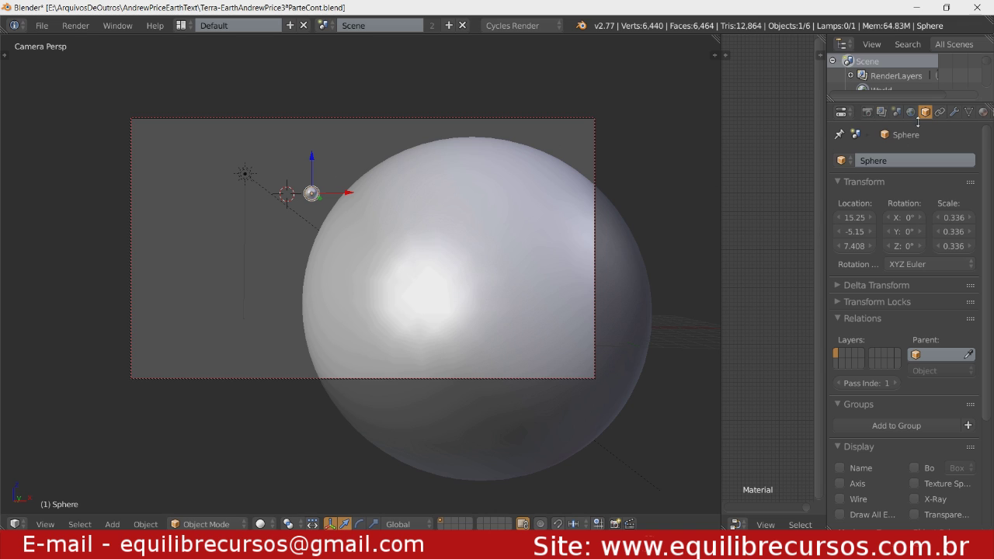
{"action": "left_click_drag", "start_coordinate": [909, 101], "coordinate": [902, 178]}
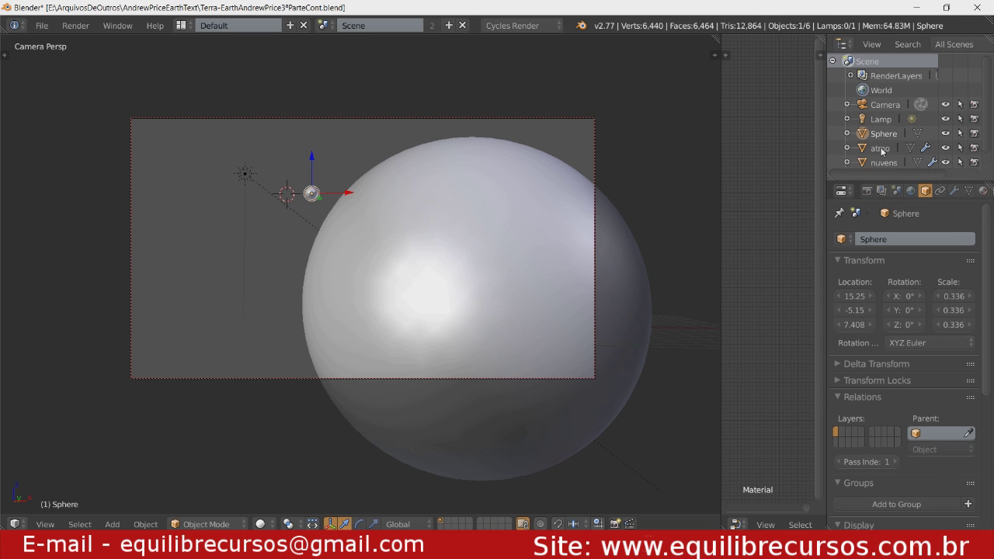
Step: Select atmo, widen the Properties editor, and show the Render Layers settings
{"action": "left_click", "coordinate": [880, 148]}
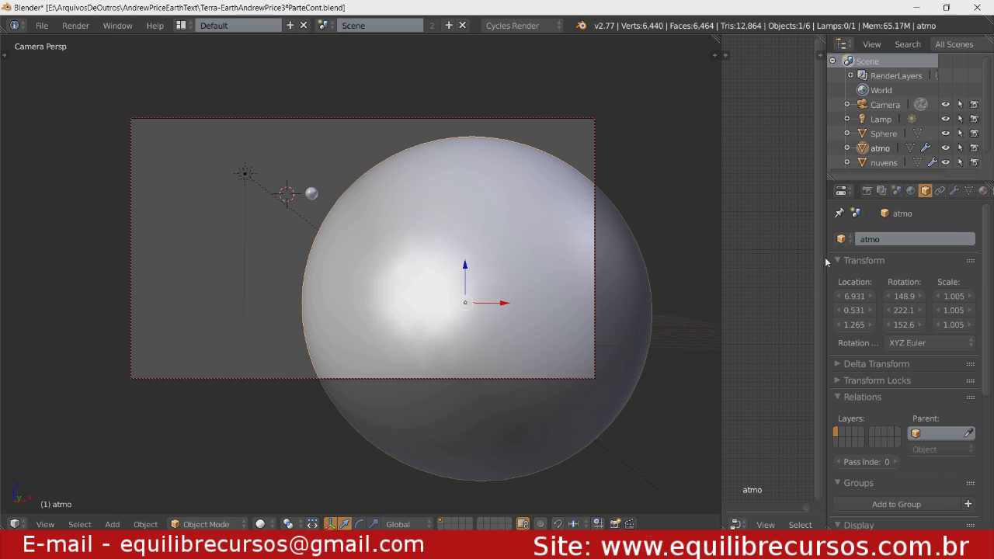
{"action": "left_click_drag", "start_coordinate": [824, 257], "coordinate": [791, 258]}
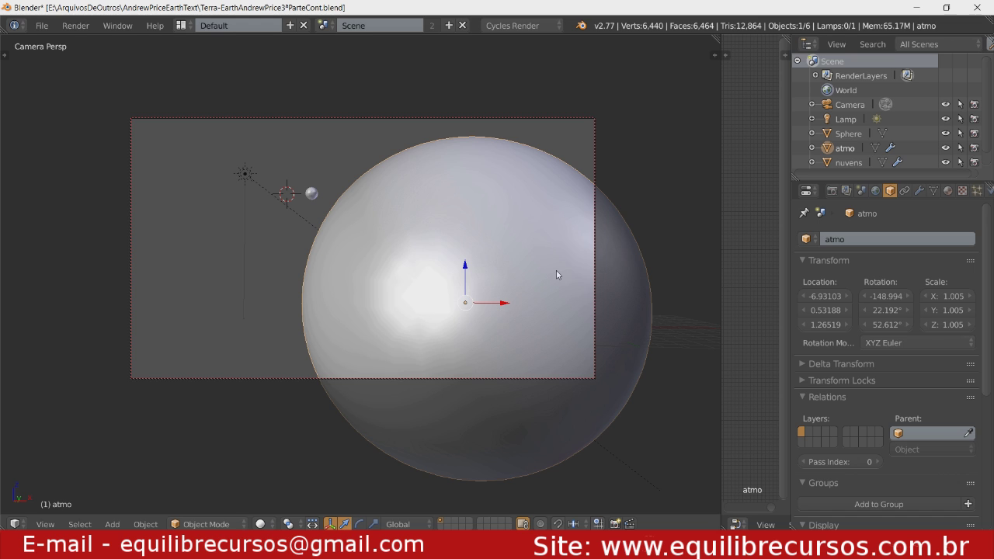
{"action": "left_click", "coordinate": [848, 192]}
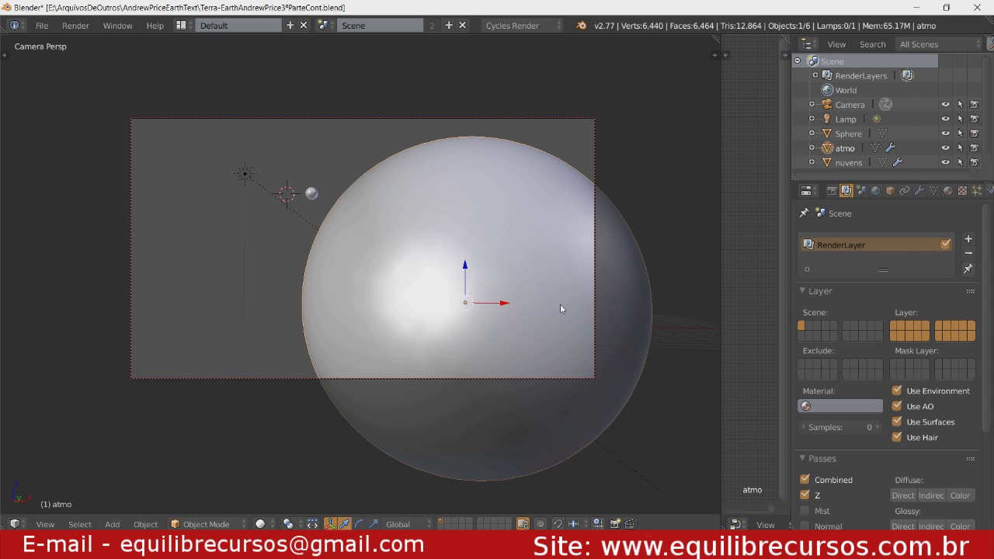
Step: Add a render layer named 'atmo' restricted to a single scene layer
{"action": "left_click", "coordinate": [968, 239]}
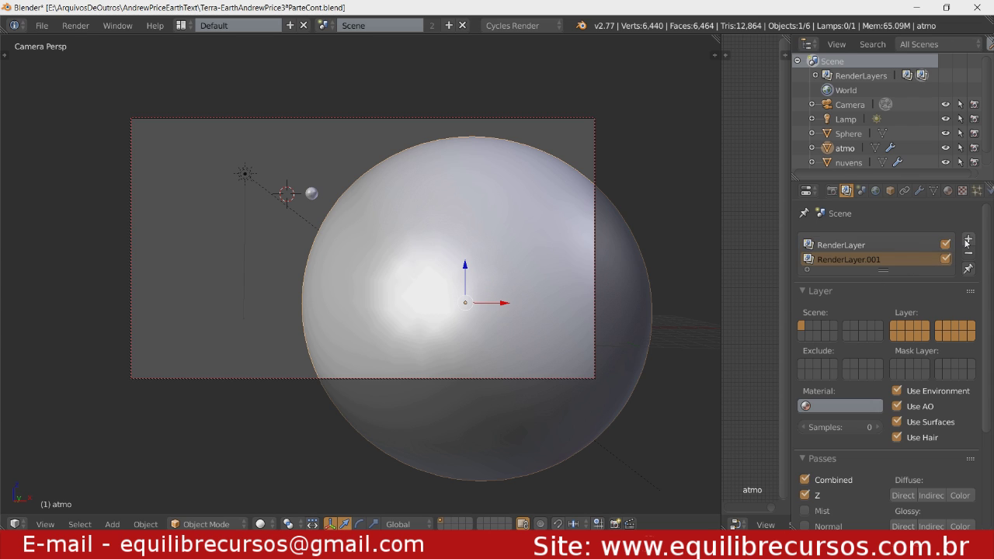
{"action": "double_click", "coordinate": [864, 263]}
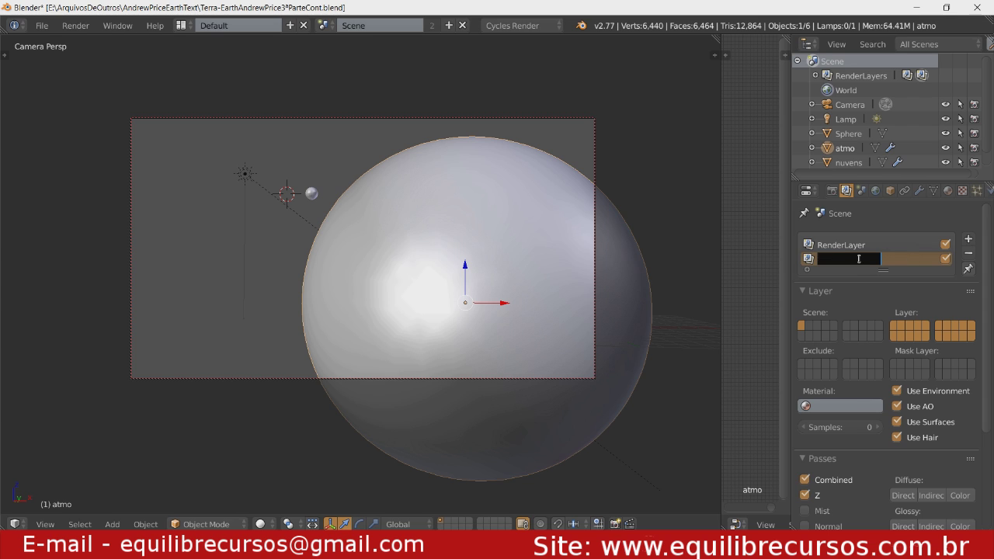
{"action": "type", "text": "at"}
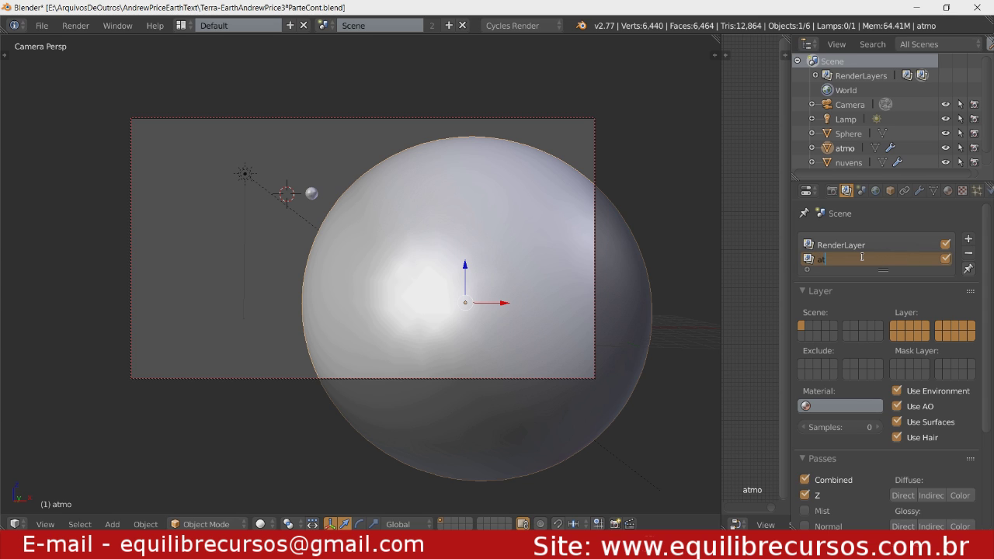
{"action": "type", "text": "mo"}
{"action": "key", "text": "Return"}
{"action": "left_click", "coordinate": [900, 328]}
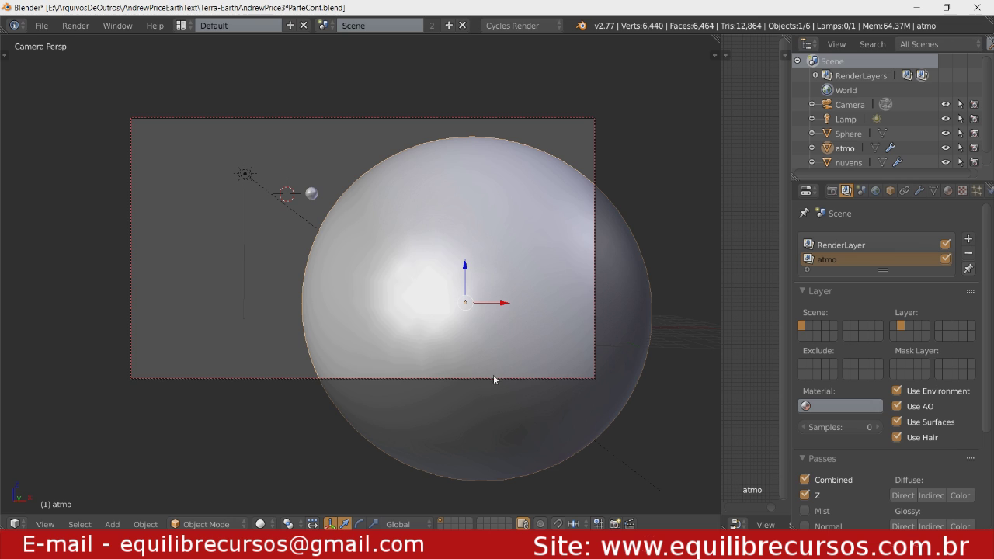
Step: Move atmo onto its own layer, show all layers, and disable Use Environment for the atmo render layer
{"action": "key", "text": "m"}
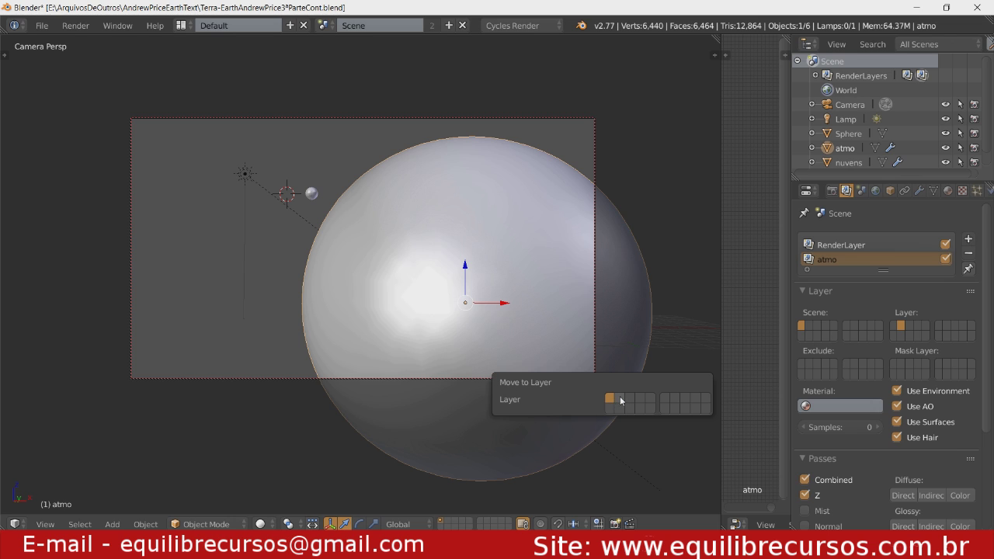
{"action": "left_click", "coordinate": [620, 399]}
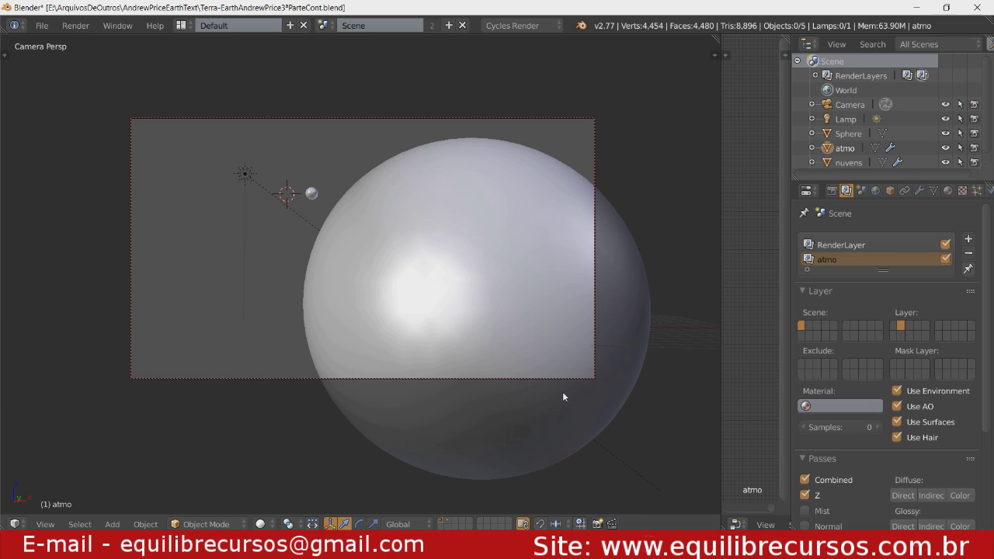
{"action": "key", "text": "grave"}
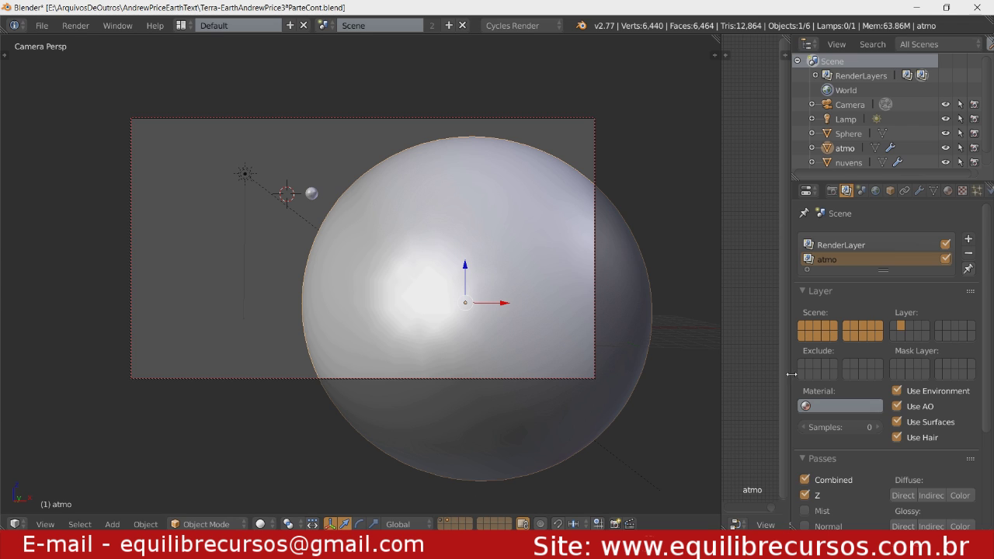
{"action": "left_click", "coordinate": [898, 391]}
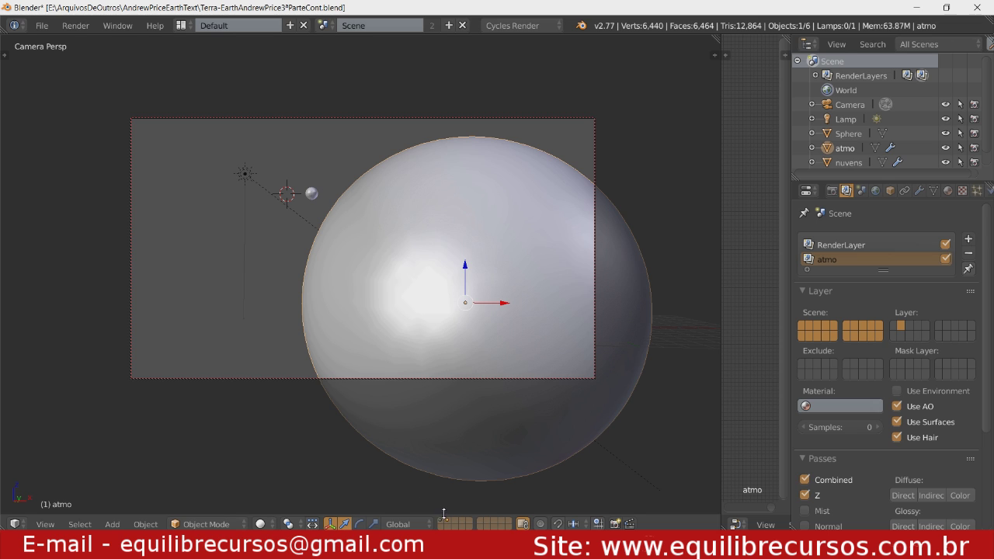
{"action": "left_click", "coordinate": [183, 26]}
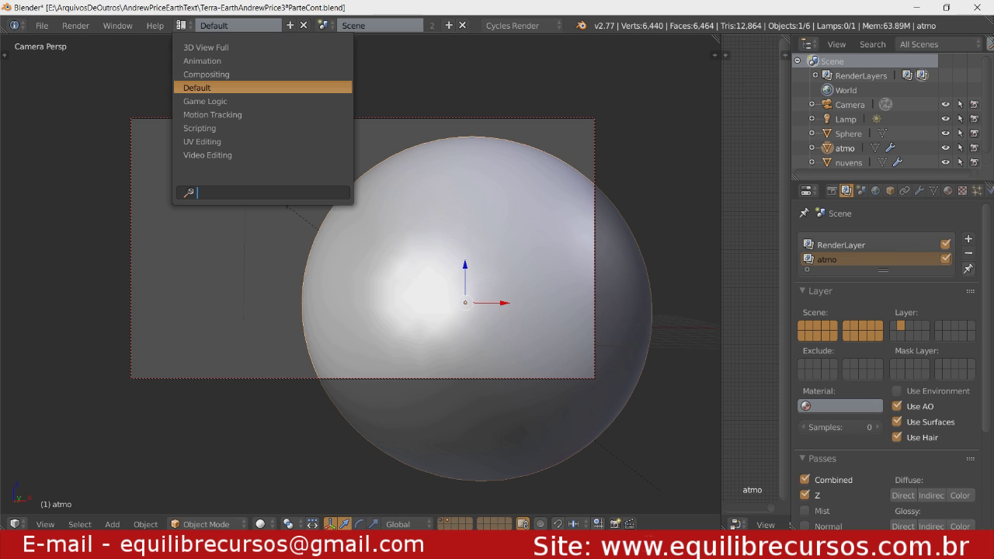
{"action": "left_click", "coordinate": [202, 75]}
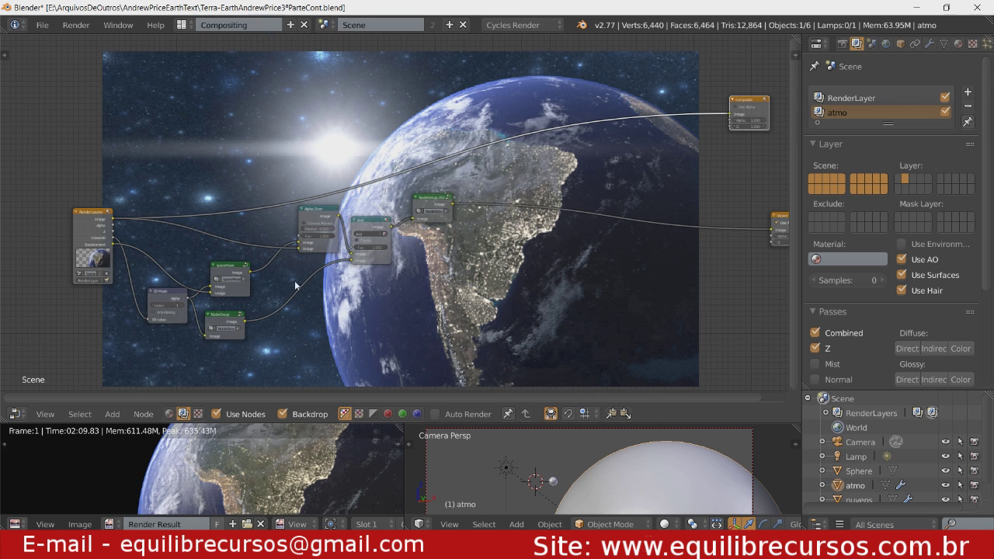
{"action": "middle_click_drag", "start_coordinate": [86, 264], "coordinate": [267, 253]}
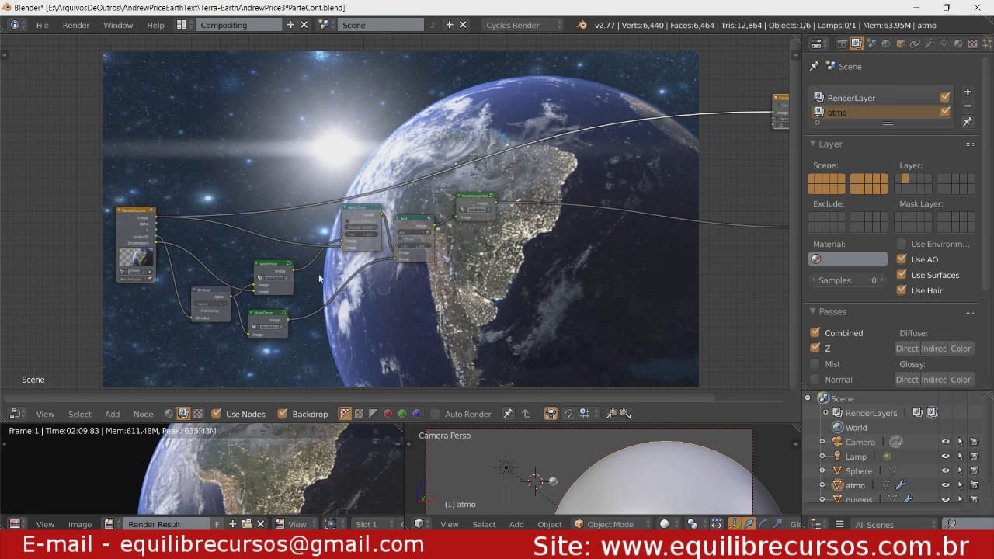
{"action": "left_click", "coordinate": [132, 227]}
{"action": "key", "text": "shift+d"}
{"action": "left_click", "coordinate": [155, 165]}
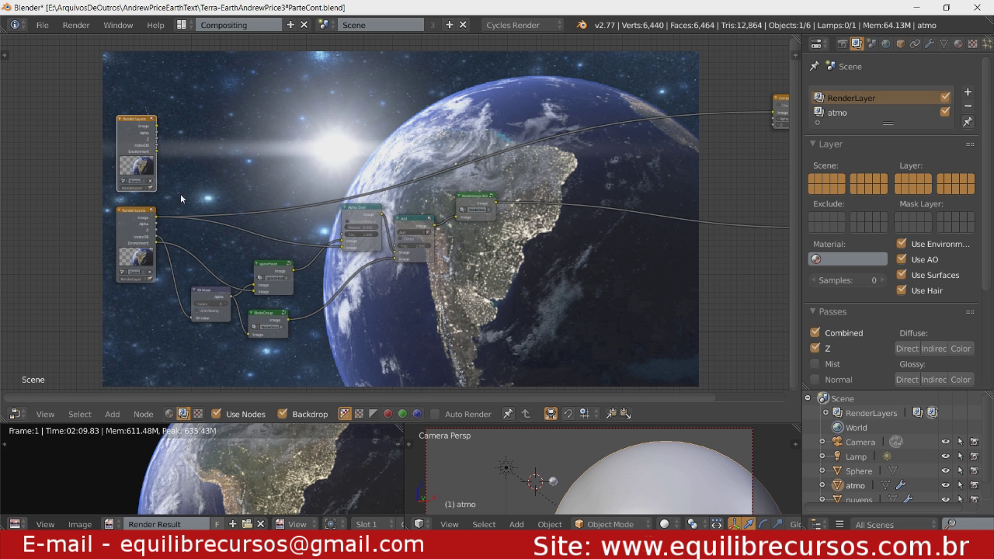
{"action": "scroll", "coordinate": [182, 194], "scroll_direction": "up", "scroll_amount": 2}
{"action": "scroll", "coordinate": [195, 135], "scroll_direction": "up", "scroll_amount": 1}
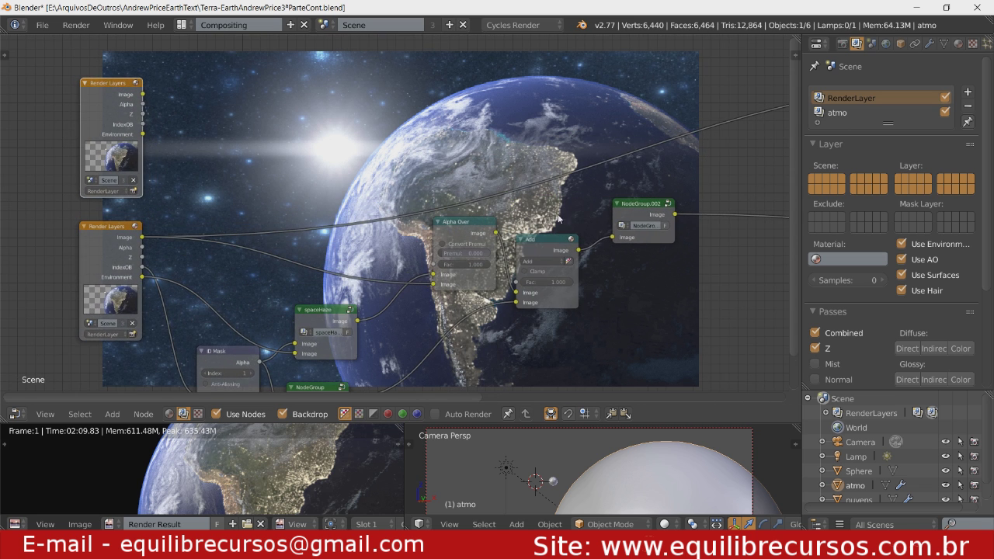
{"action": "left_click", "coordinate": [109, 191]}
{"action": "left_click", "coordinate": [108, 191]}
{"action": "left_click", "coordinate": [107, 191]}
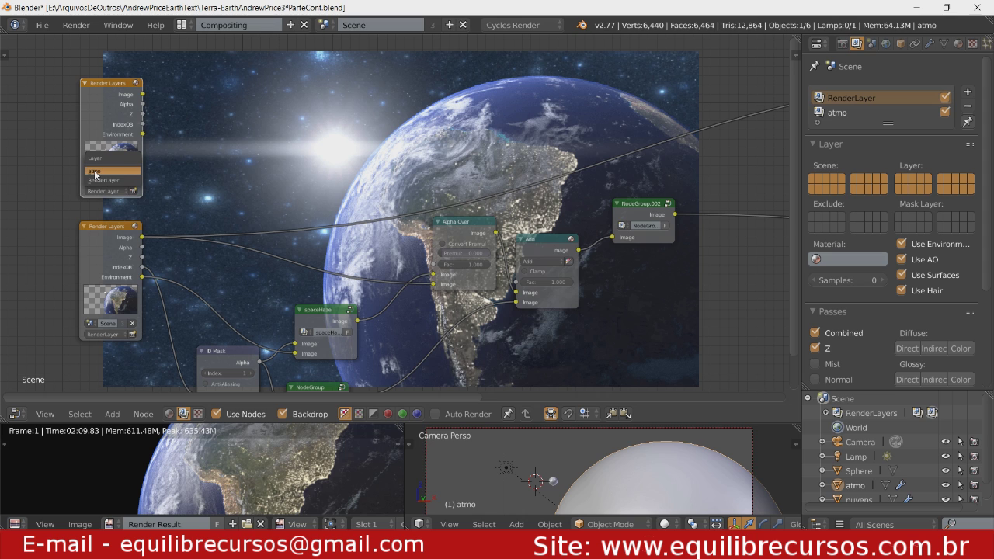
{"action": "left_click", "coordinate": [95, 172]}
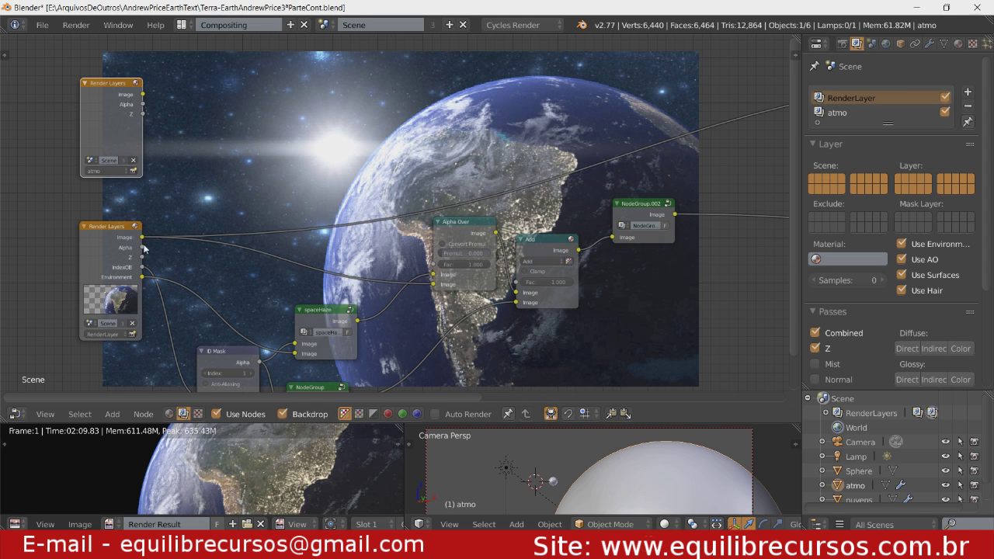
Step: Re-render with F12 and send the atmo Render Layers Image to the Viewer backdrop
{"action": "key", "text": "F12"}
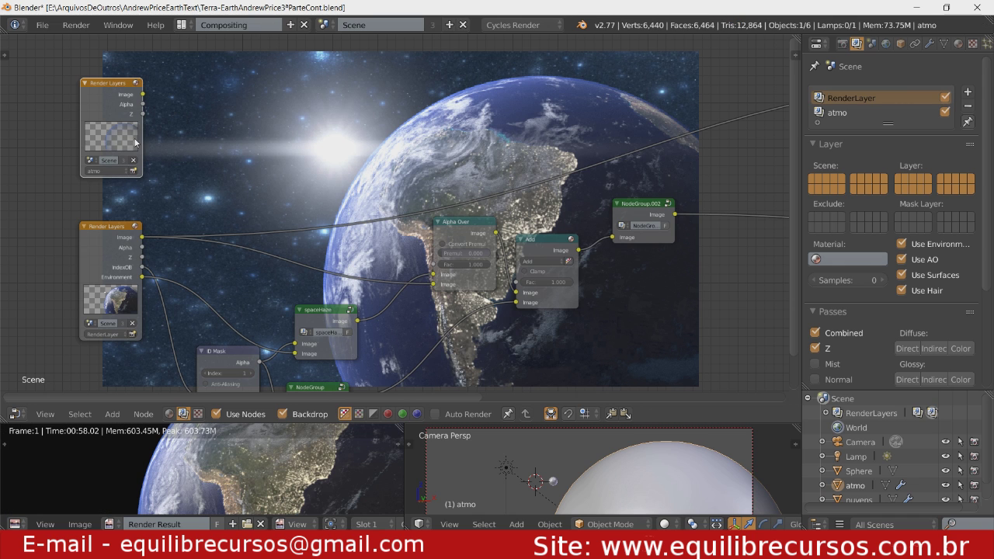
{"action": "left_click", "coordinate": [113, 112], "text": "ctrl+shift"}
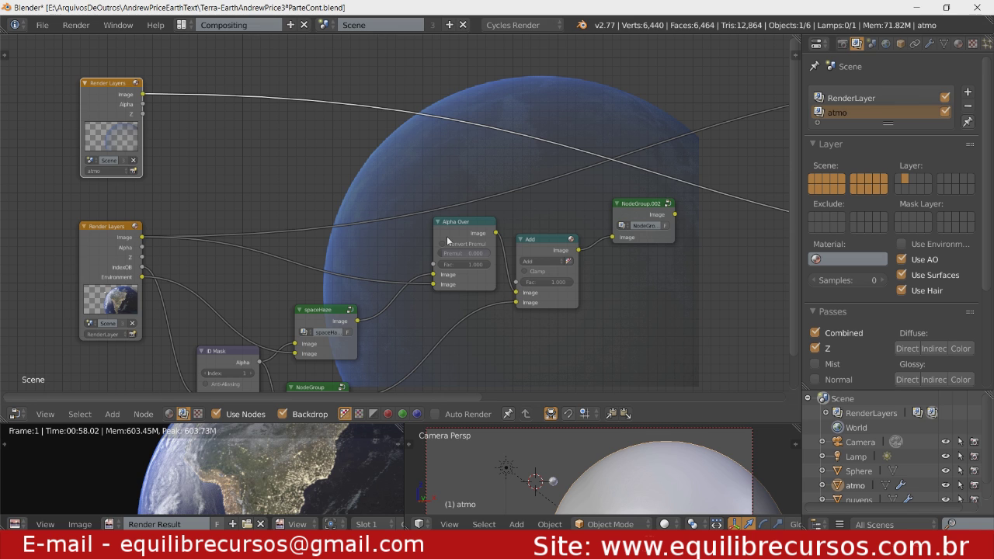
Step: Insert a Blur node on the atmo image link: Fast Gaussian, Relative, Y aspect correction, 2% size
{"action": "key", "text": "shift+a"}
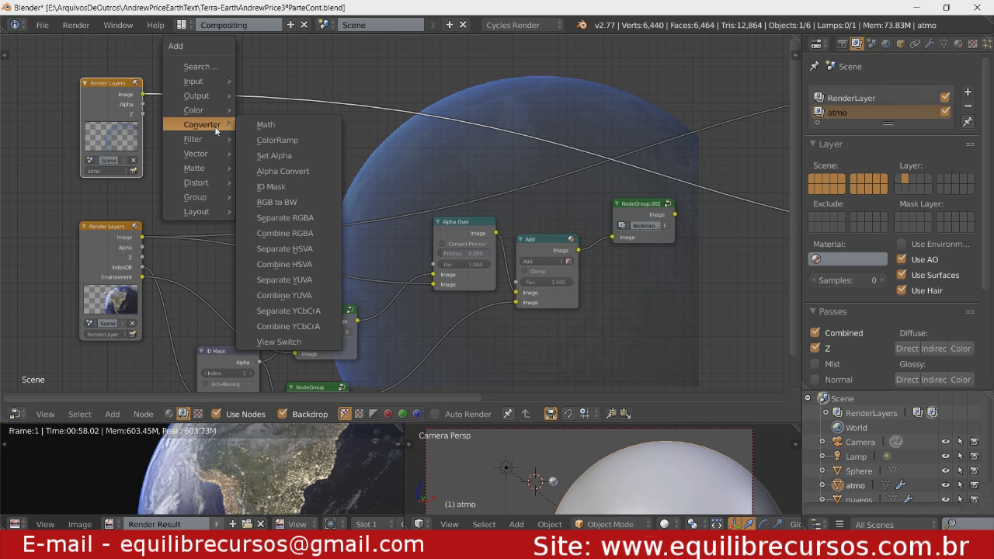
{"action": "left_click", "coordinate": [260, 137]}
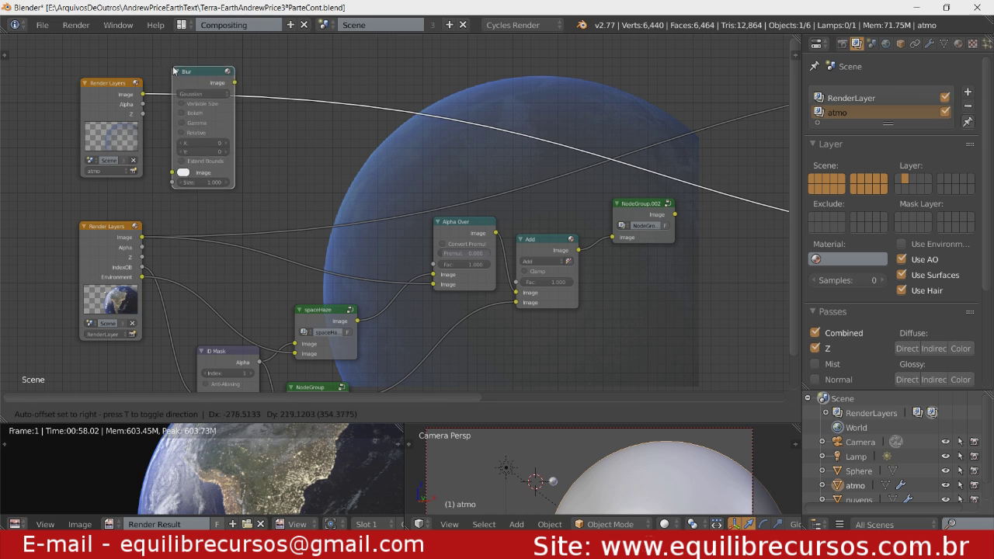
{"action": "left_click", "coordinate": [174, 72]}
{"action": "left_click", "coordinate": [200, 96]}
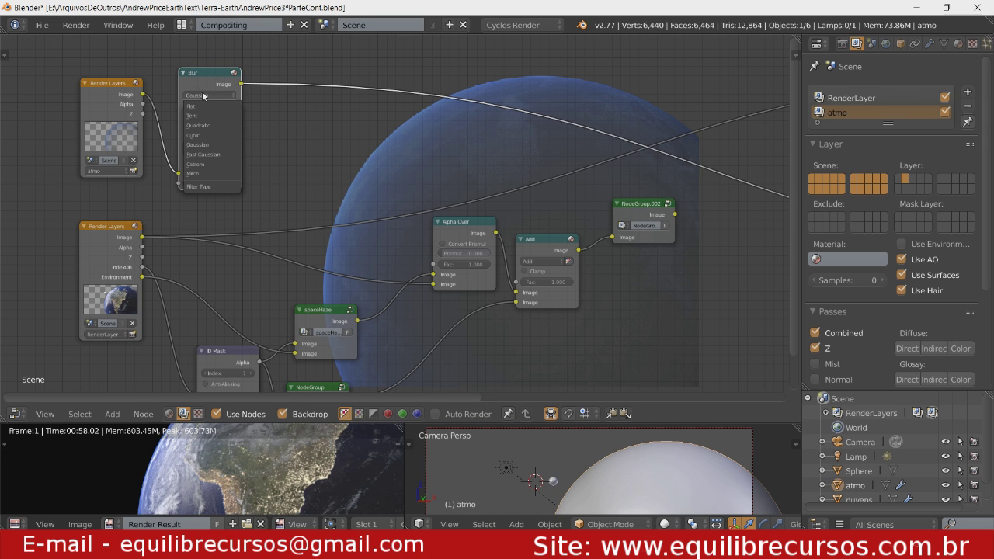
{"action": "left_click", "coordinate": [205, 153]}
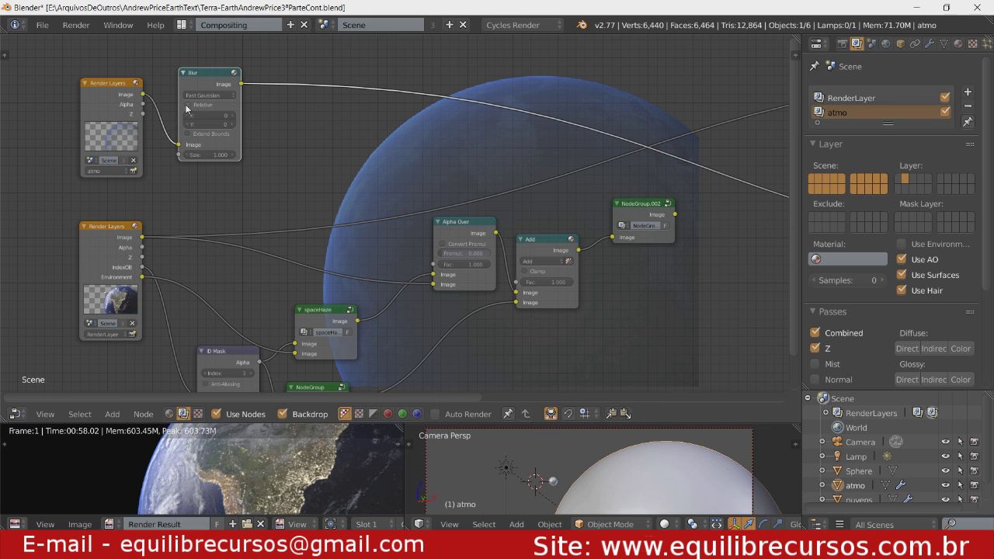
{"action": "left_click", "coordinate": [187, 105]}
{"action": "left_click", "coordinate": [207, 125]}
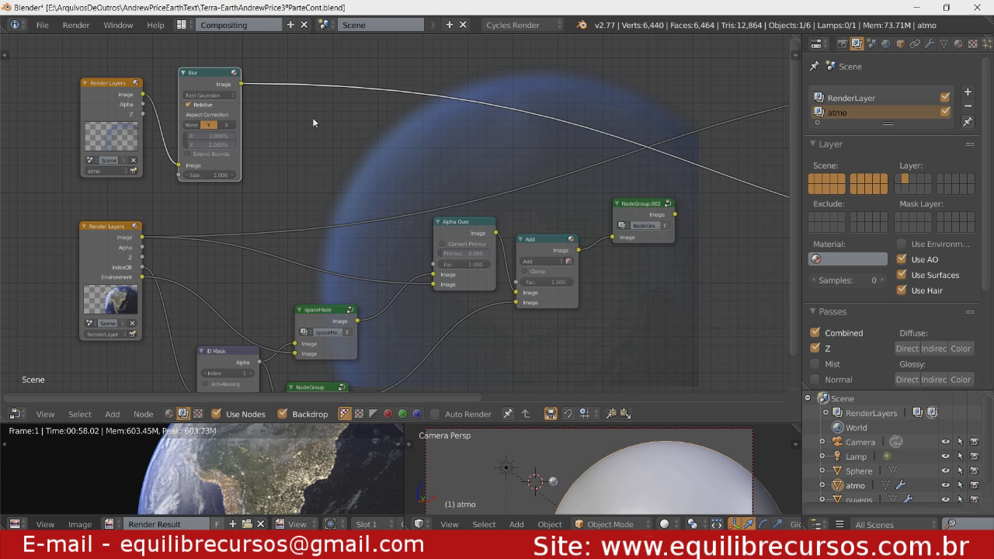
{"action": "key", "text": "shift+a"}
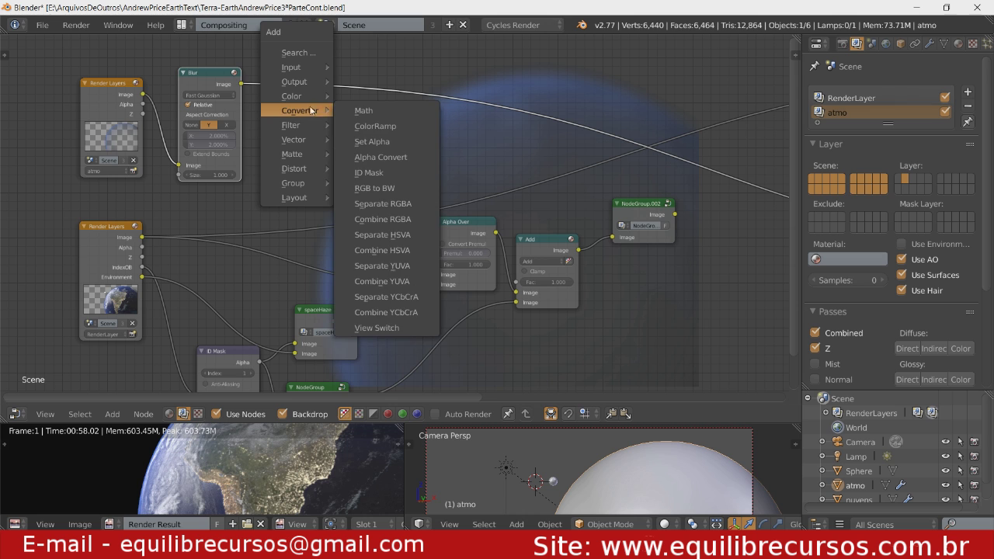
Step: Add a Mix node before Alpha Over, feed it the blurred atmo image, and preview NodeGroup.002
{"action": "left_click", "coordinate": [359, 97]}
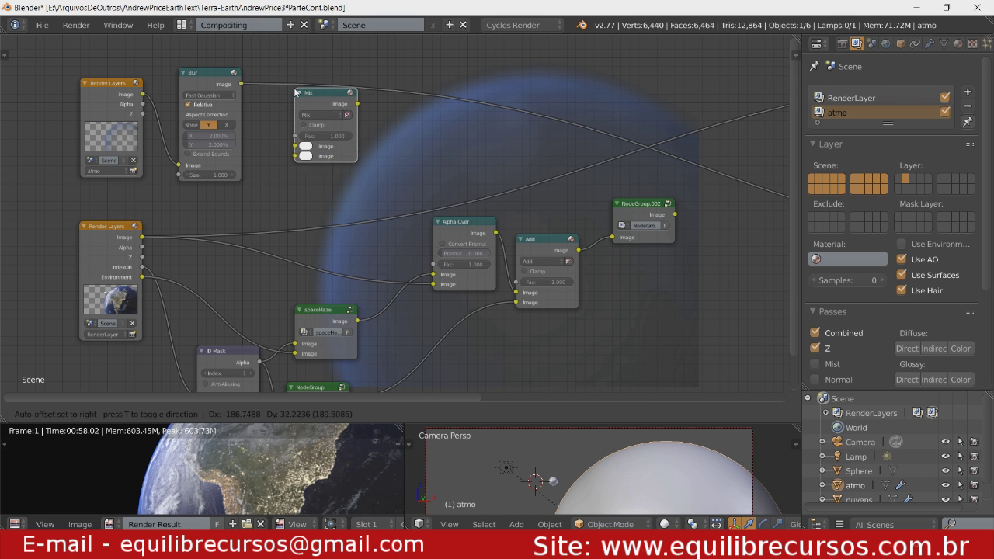
{"action": "left_click", "coordinate": [287, 86]}
{"action": "scroll", "coordinate": [453, 199], "scroll_direction": "down", "scroll_amount": 2}
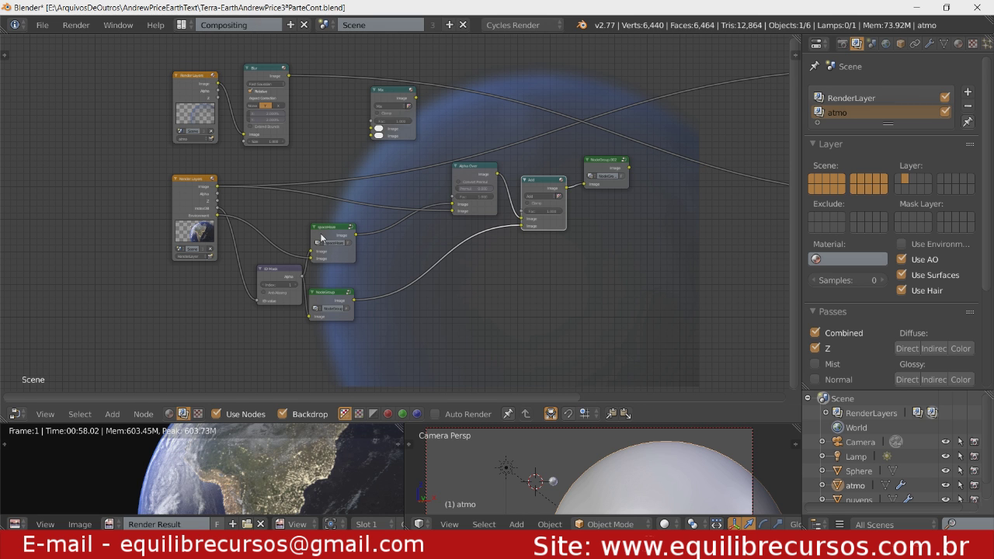
{"action": "mouse_move", "coordinate": [390, 97]}
{"action": "left_mouse_down"}
{"action": "mouse_move", "coordinate": [378, 215]}
{"action": "mouse_move", "coordinate": [400, 222]}
{"action": "left_mouse_up"}
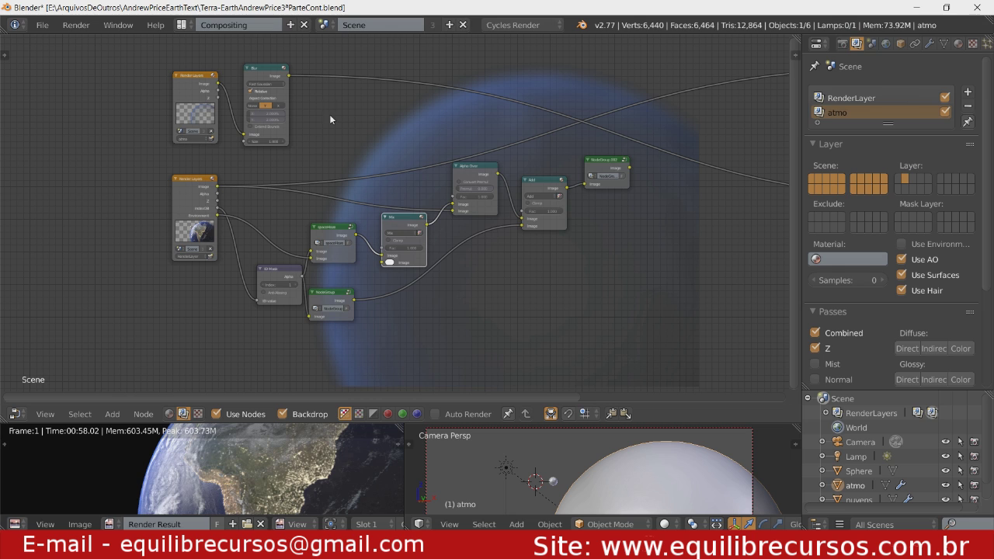
{"action": "left_click_drag", "start_coordinate": [289, 76], "coordinate": [380, 261]}
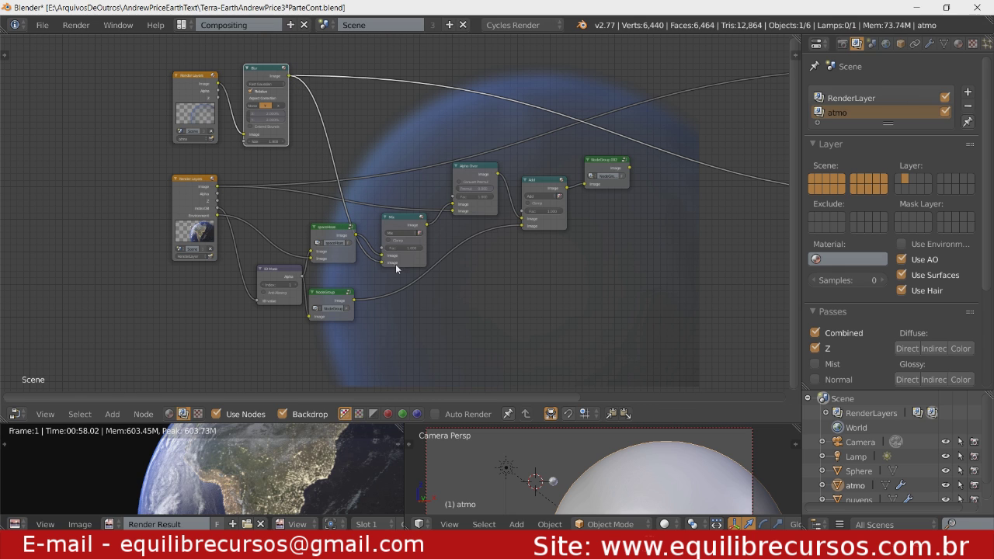
{"action": "left_click", "coordinate": [601, 166], "text": "ctrl+shift"}
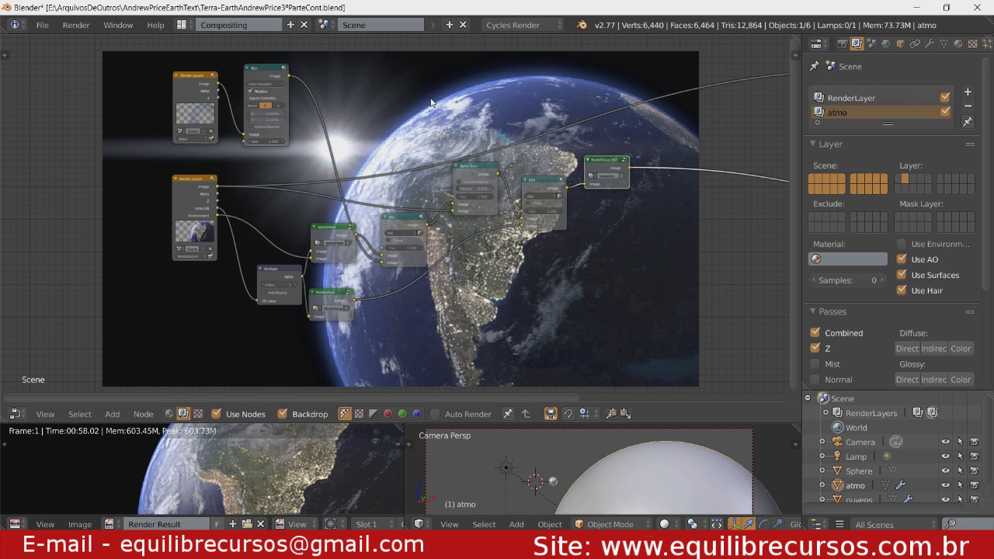
Step: Set the new Mix node's blend type to Add and nudge it and the top Render Layers node into place
{"action": "scroll", "coordinate": [580, 234], "scroll_direction": "down", "scroll_amount": 2}
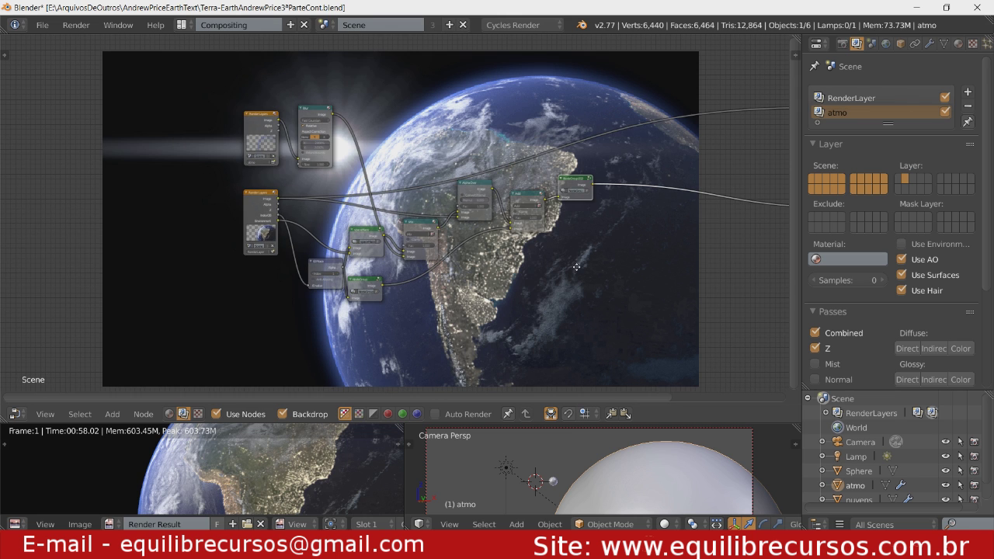
{"action": "middle_click_drag", "start_coordinate": [580, 234], "coordinate": [484, 277]}
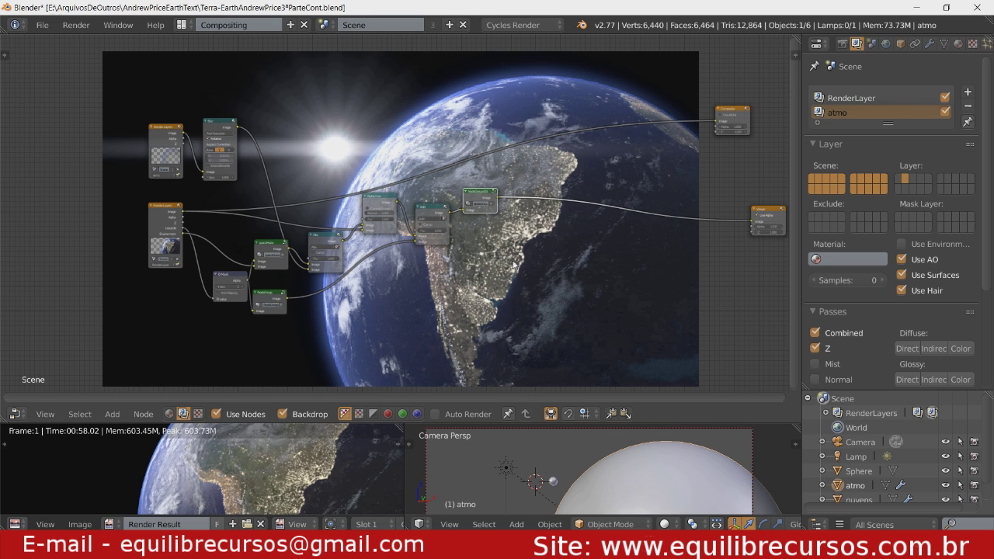
{"action": "left_click", "coordinate": [324, 246]}
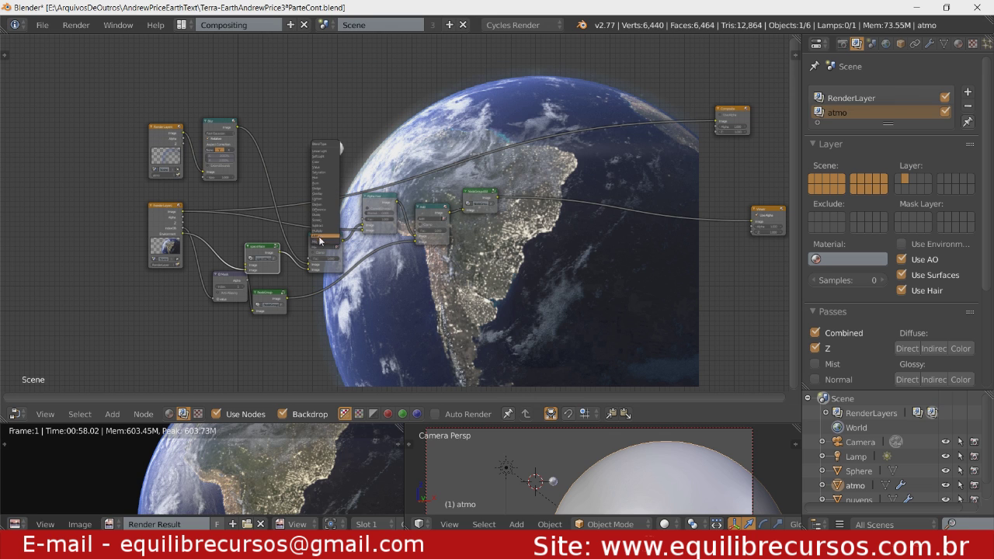
{"action": "left_click", "coordinate": [322, 241]}
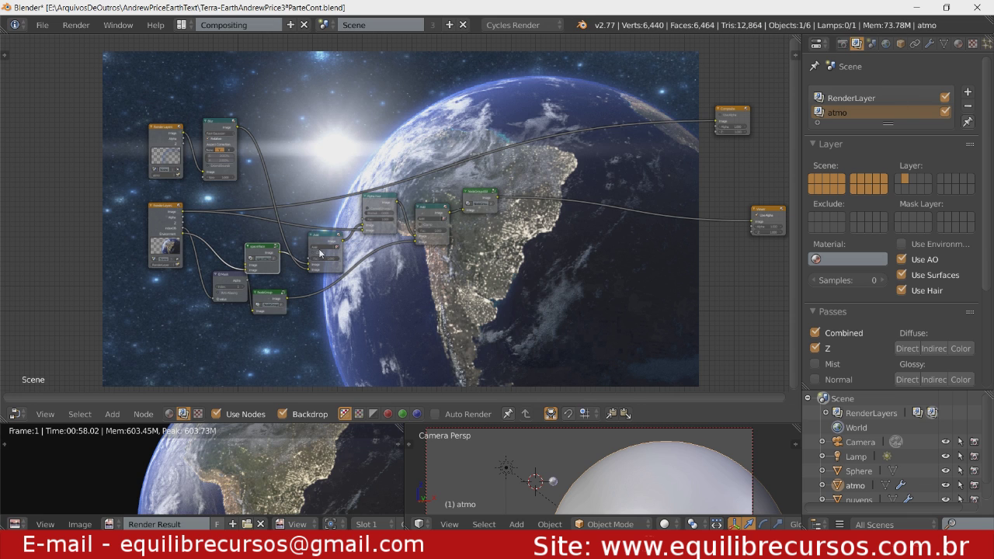
{"action": "left_click", "coordinate": [322, 238]}
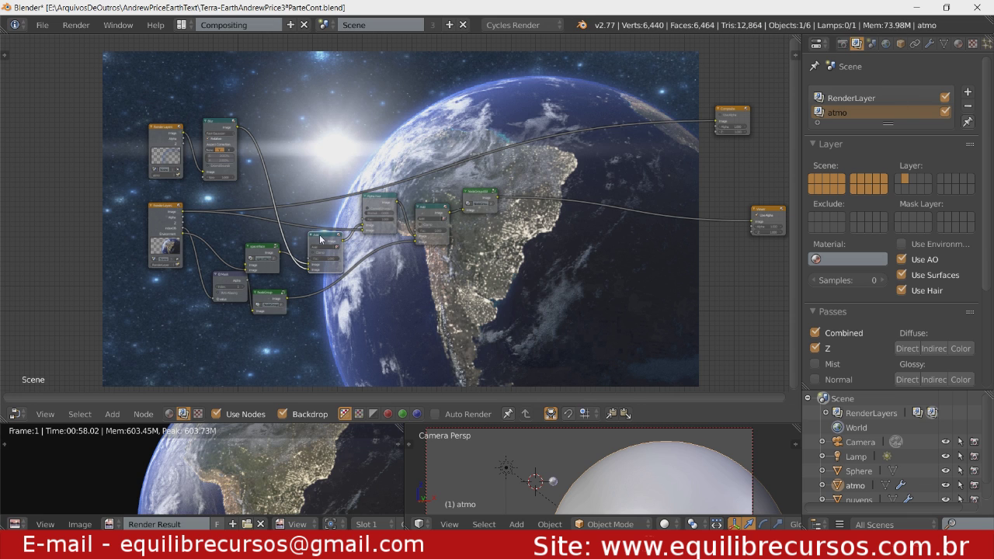
{"action": "left_click_drag", "start_coordinate": [320, 239], "coordinate": [316, 243]}
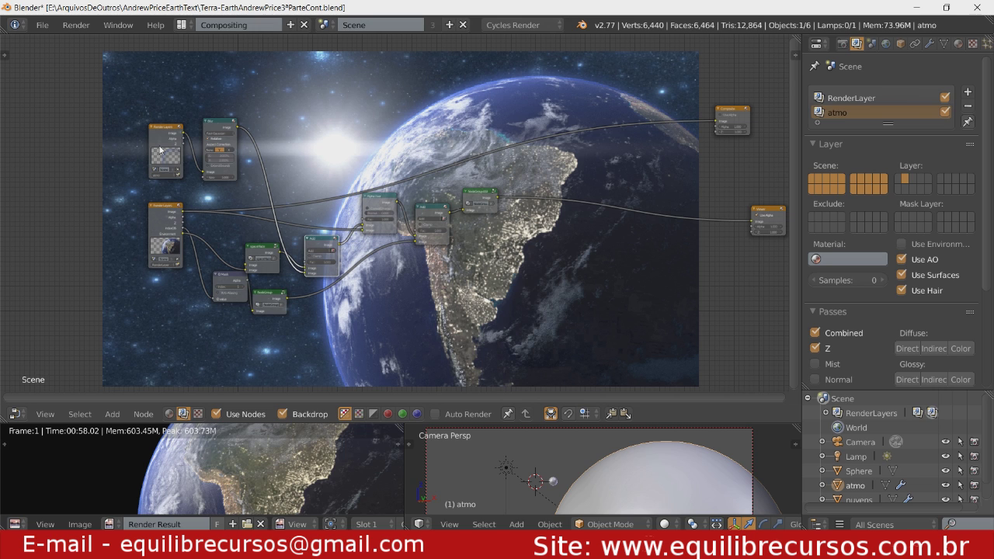
{"action": "left_click_drag", "start_coordinate": [160, 141], "coordinate": [161, 148]}
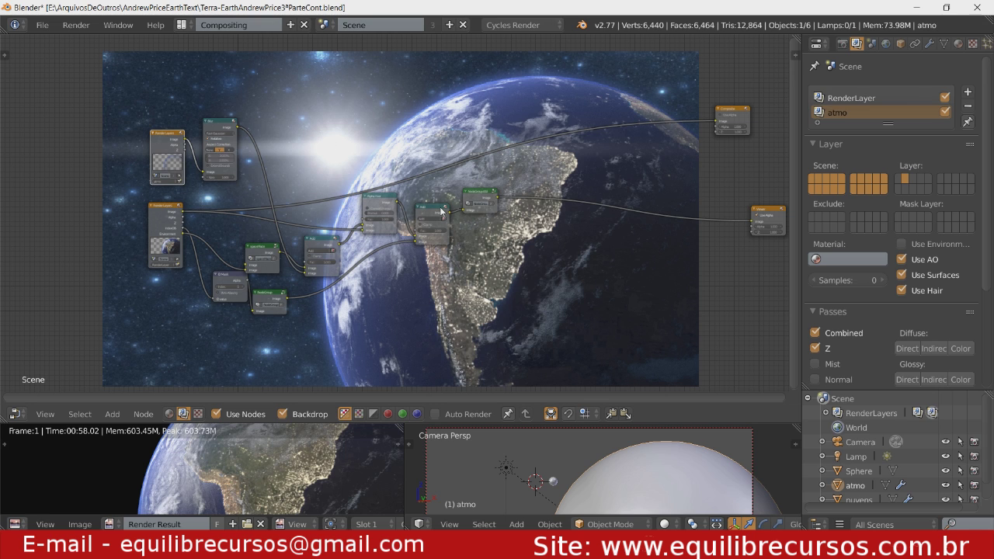
Step: Add an Ellipse Mask node near the outputs and preview it in the backdrop
{"action": "key", "text": "shift+a"}
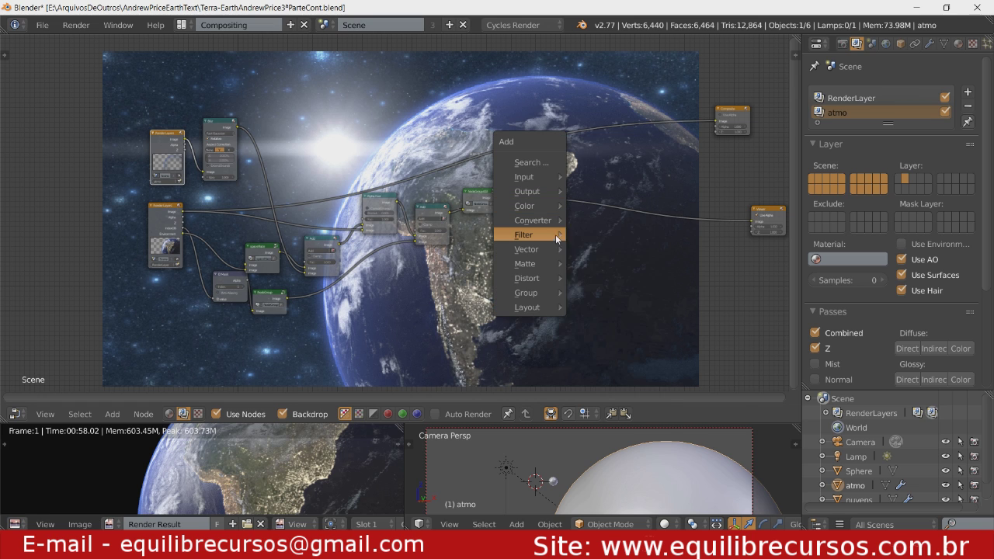
{"action": "mouse_move", "coordinate": [526, 263]}
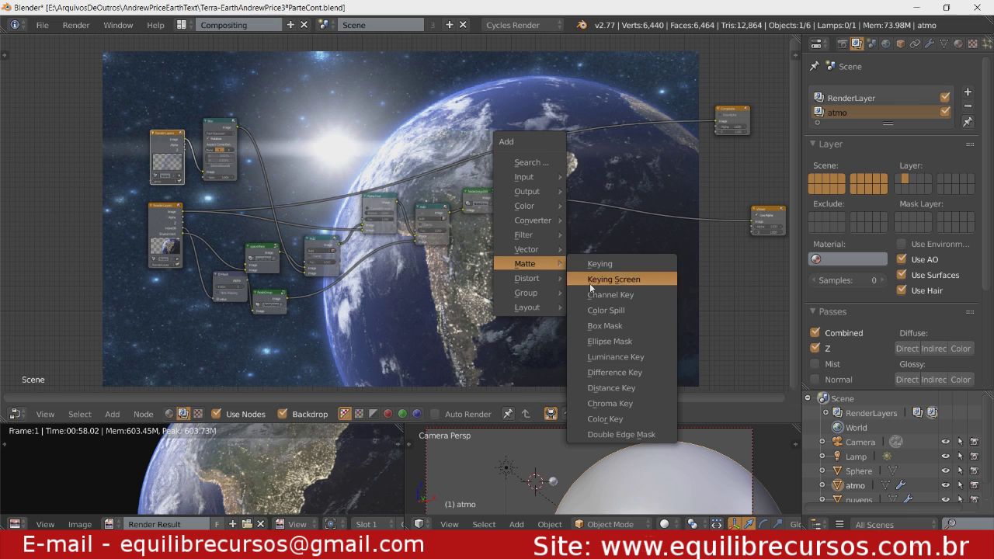
{"action": "left_click", "coordinate": [607, 342]}
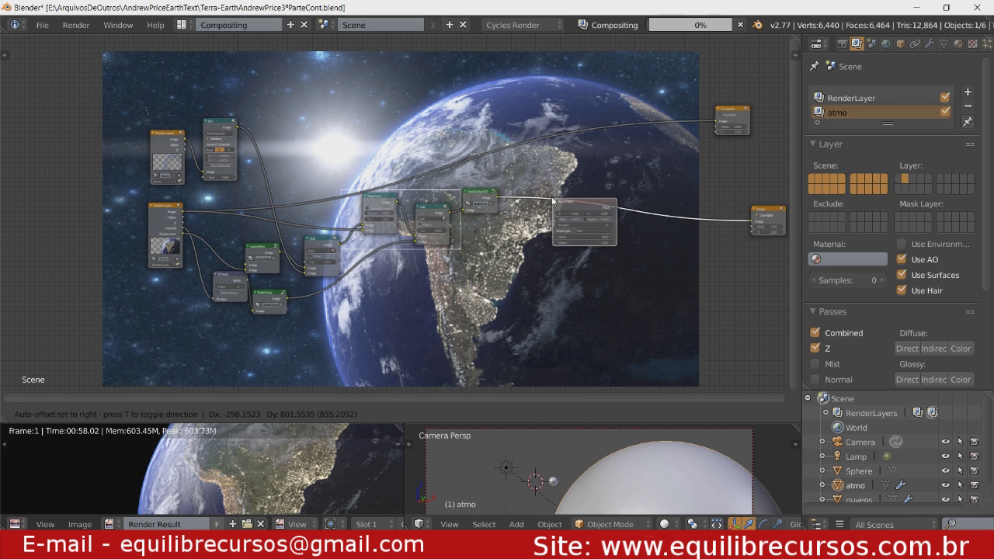
{"action": "left_click", "coordinate": [571, 223]}
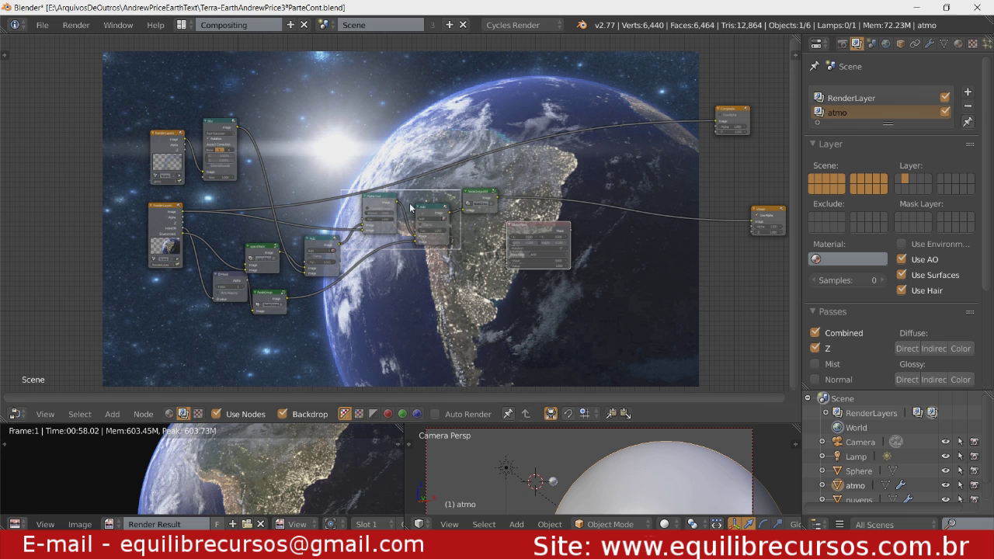
{"action": "left_click", "coordinate": [533, 227], "text": "ctrl+shift"}
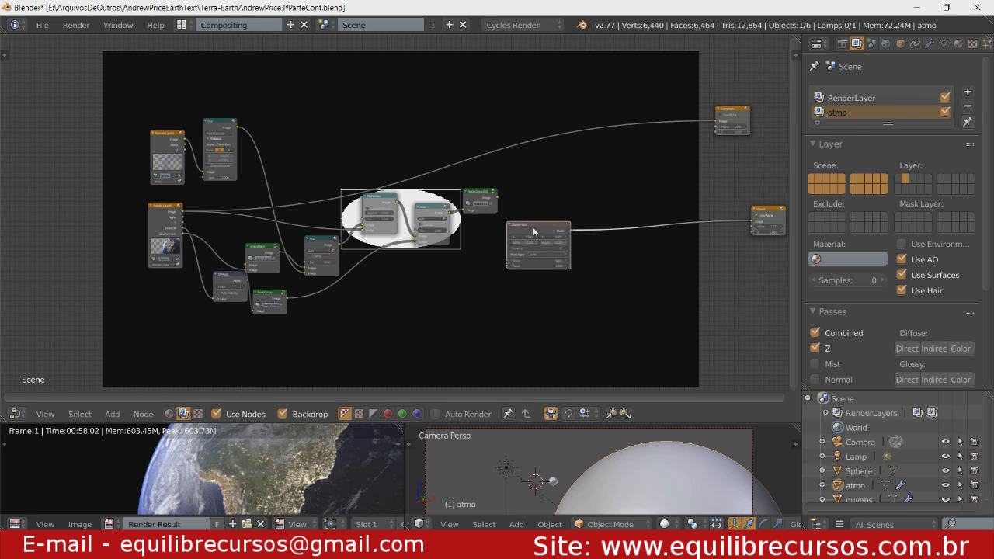
{"action": "scroll", "coordinate": [490, 317], "scroll_direction": "up", "scroll_amount": 2}
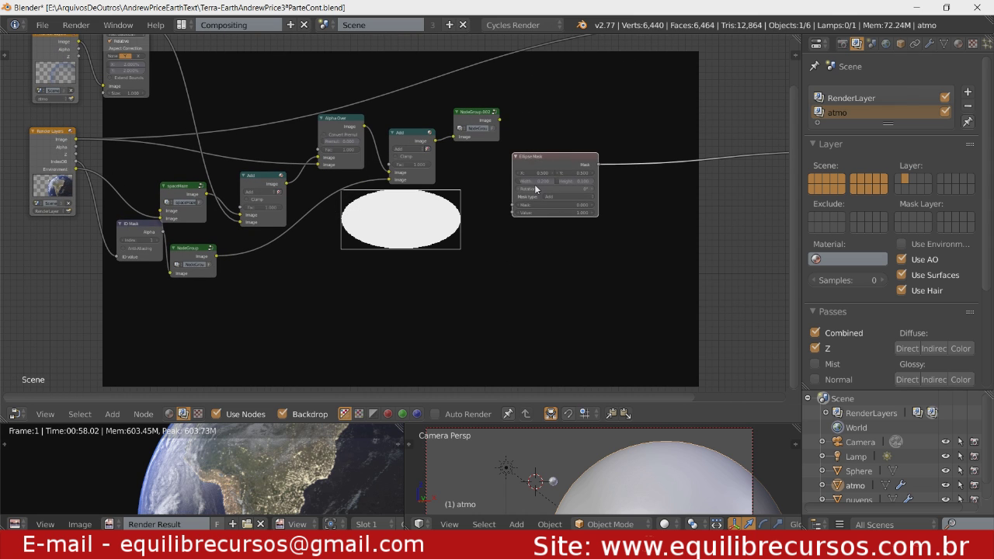
Step: Widen the ellipse, set its X position to 0.4, reposition the node, and preview NodeGroup.002
{"action": "left_click_drag", "start_coordinate": [536, 181], "coordinate": [614, 181]}
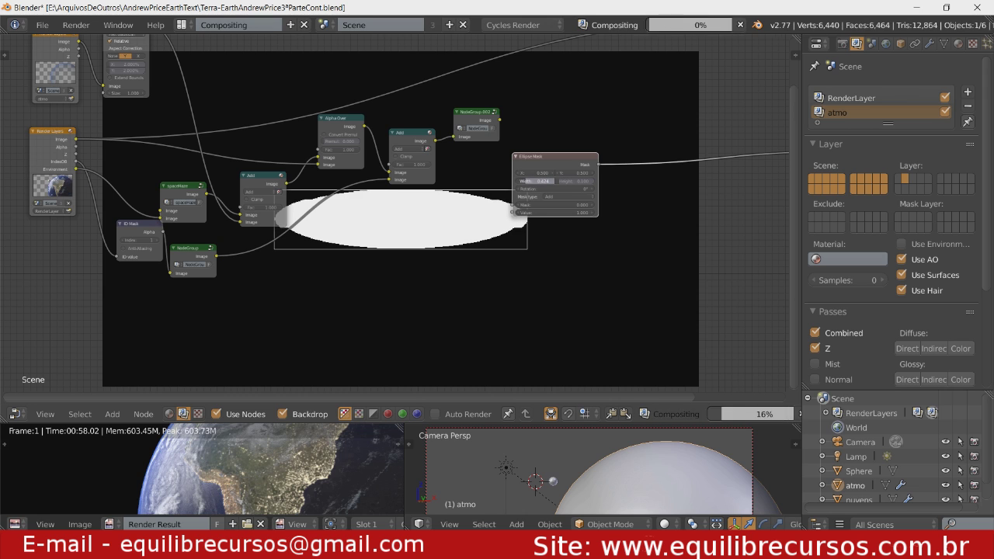
{"action": "left_click_drag", "start_coordinate": [544, 181], "coordinate": [699, 185]}
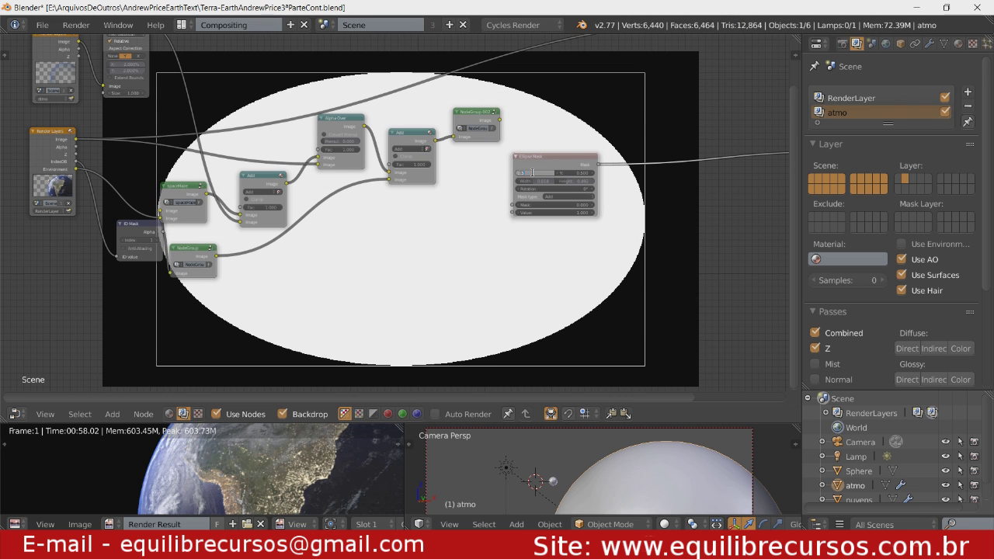
{"action": "type", "text": "0.4"}
{"action": "key", "text": "Return"}
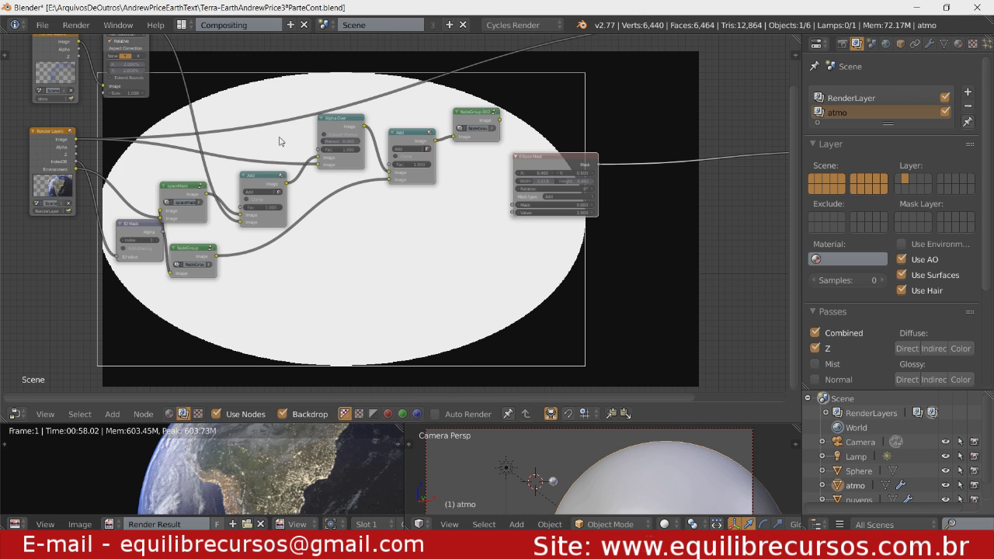
{"action": "left_click_drag", "start_coordinate": [513, 162], "coordinate": [507, 161]}
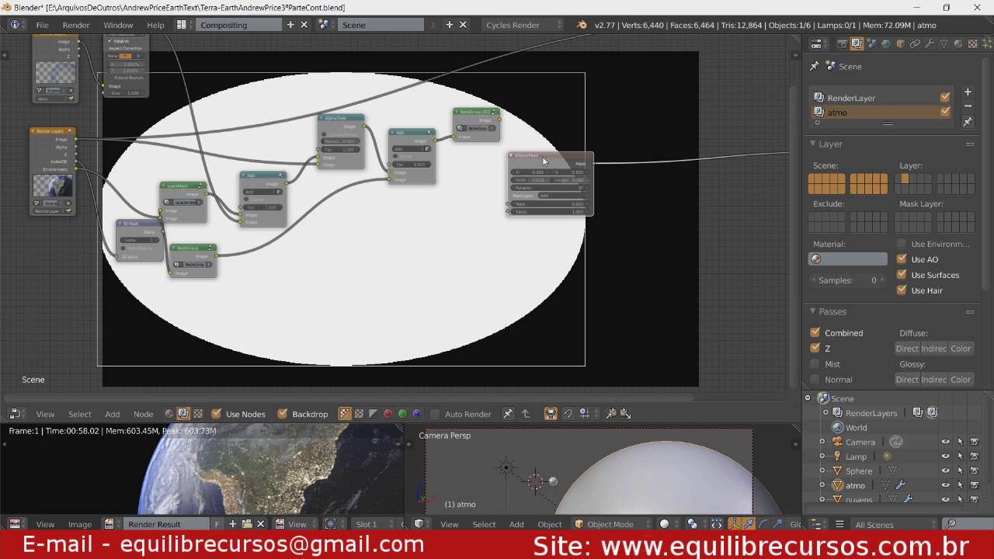
{"action": "left_click_drag", "start_coordinate": [546, 161], "coordinate": [500, 167]}
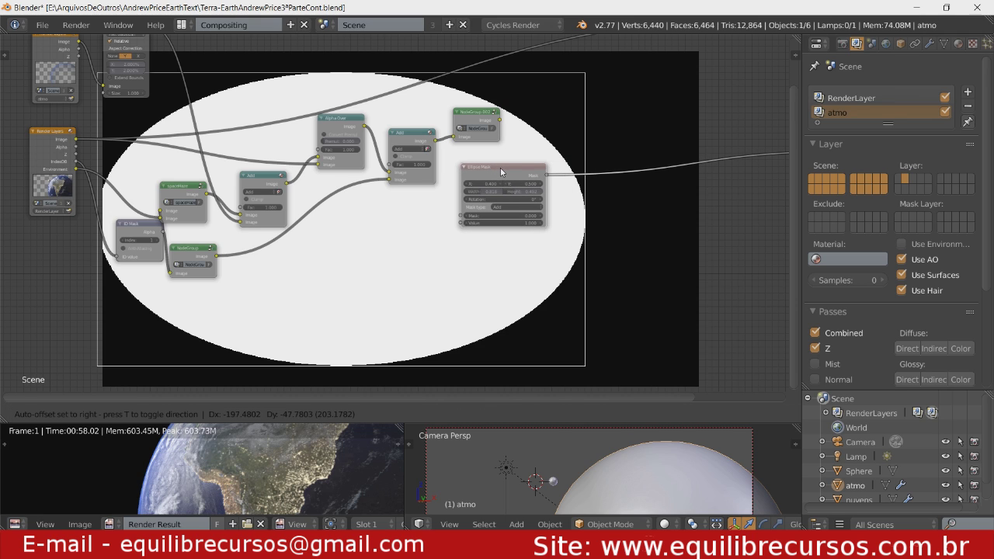
{"action": "left_click", "coordinate": [474, 119], "text": "ctrl+shift"}
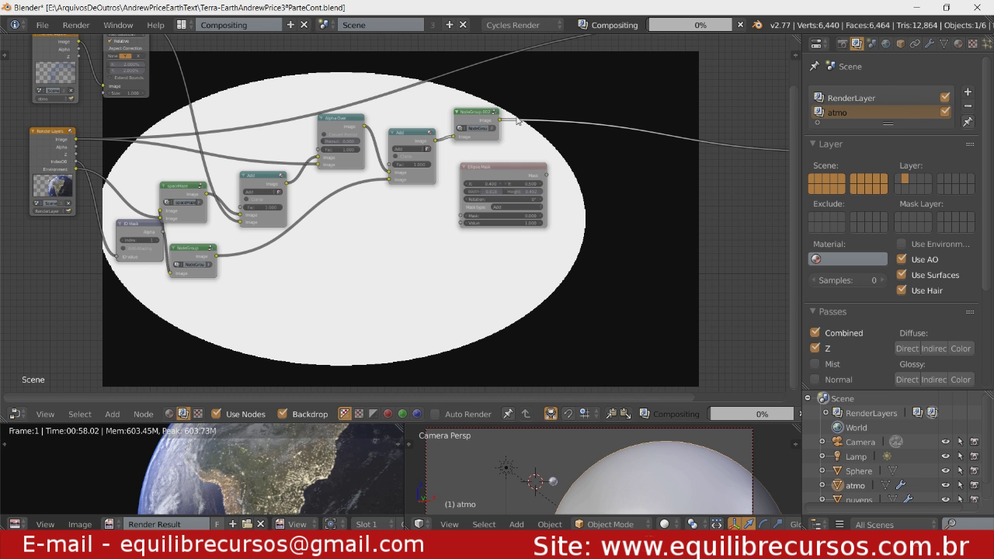
Step: Add a Mix node after NodeGroup.002, feed it the Ellipse Mask, and set it to Multiply
{"action": "key", "text": "shift+a"}
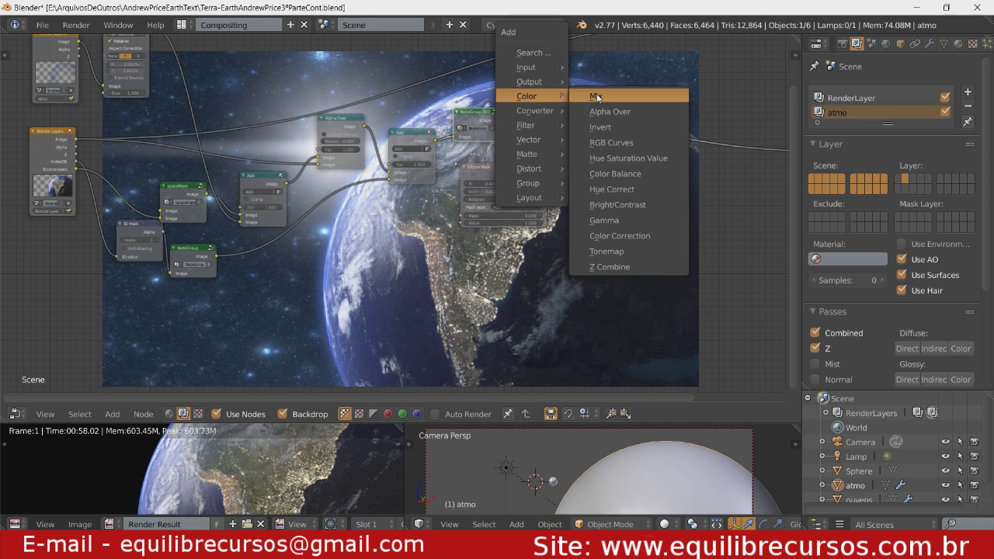
{"action": "left_click", "coordinate": [597, 94]}
{"action": "left_click", "coordinate": [576, 108]}
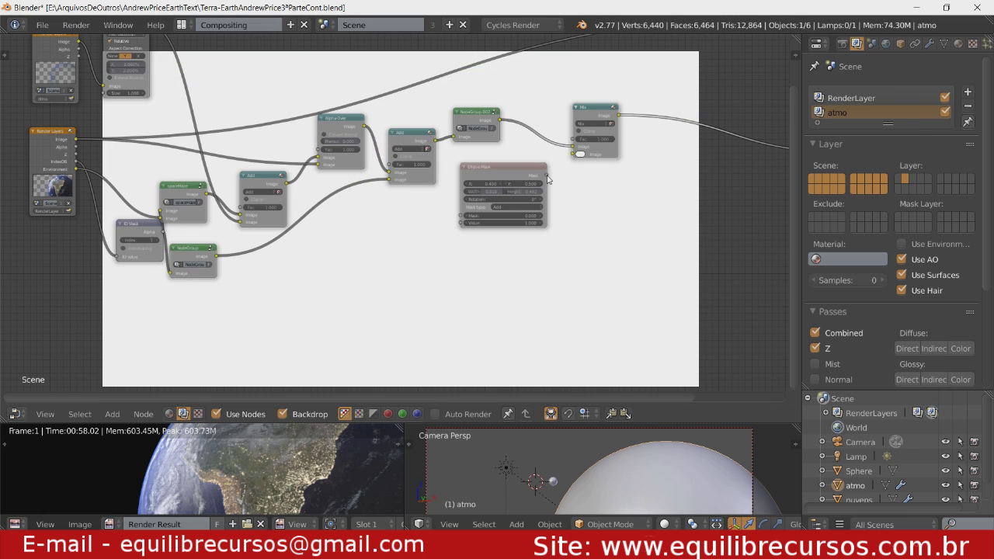
{"action": "left_click_drag", "start_coordinate": [546, 173], "coordinate": [579, 155]}
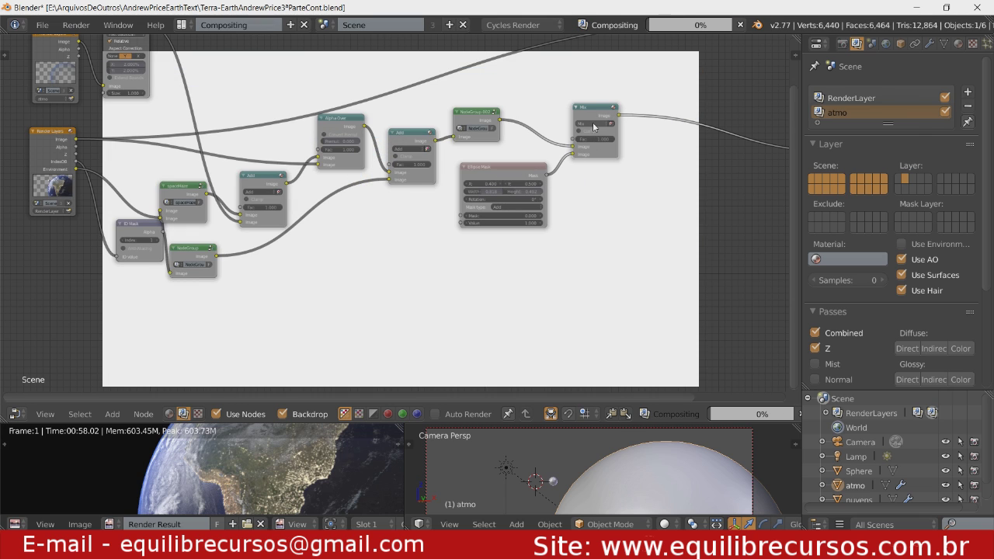
{"action": "left_click", "coordinate": [594, 124]}
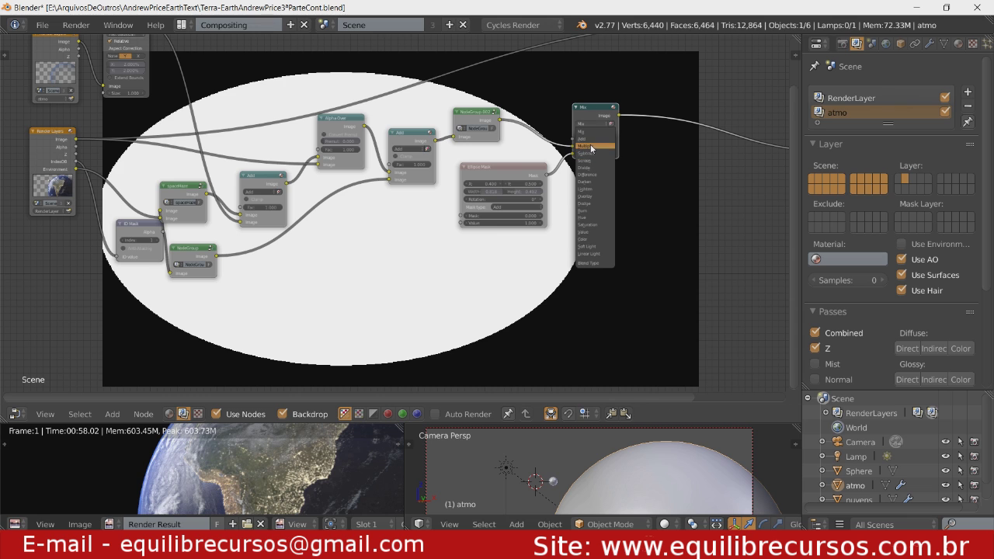
{"action": "left_click", "coordinate": [591, 146]}
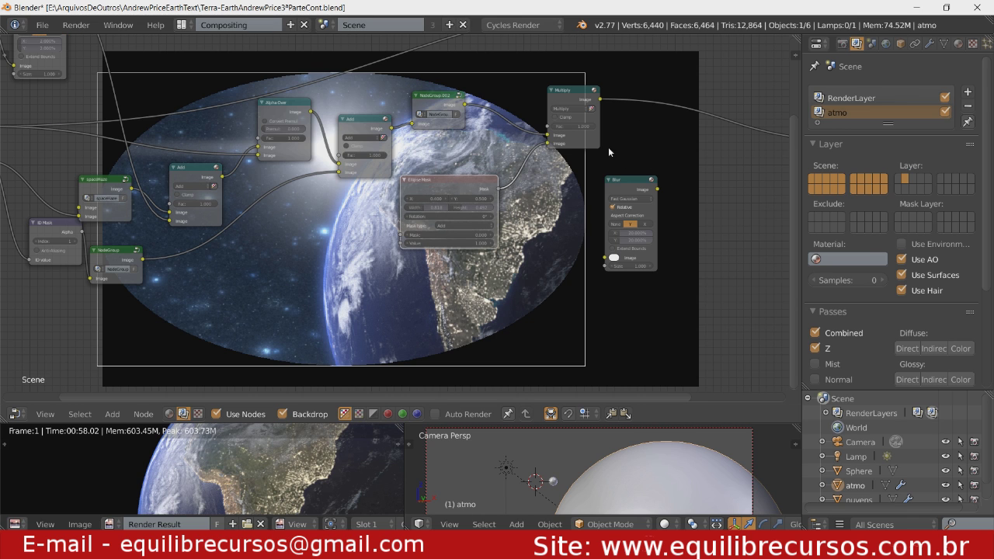
Step: Insert a relative 10% Blur with aspect correction between Ellipse Mask and Multiply, then preview Multiply
{"action": "mouse_move", "coordinate": [630, 182]}
{"action": "left_mouse_down"}
{"action": "mouse_move", "coordinate": [575, 180]}
{"action": "mouse_move", "coordinate": [553, 163]}
{"action": "left_mouse_up"}
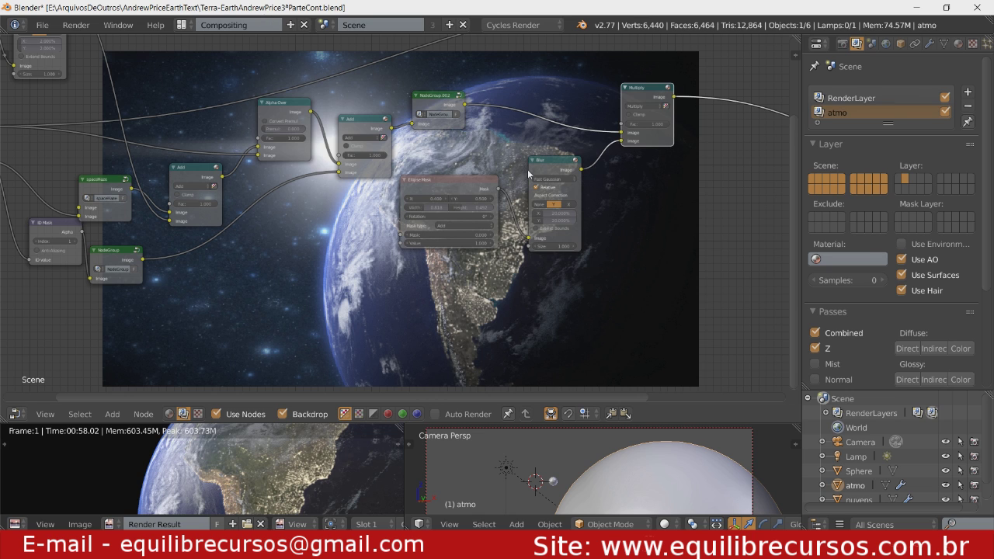
{"action": "left_click", "coordinate": [550, 170], "text": "ctrl+shift"}
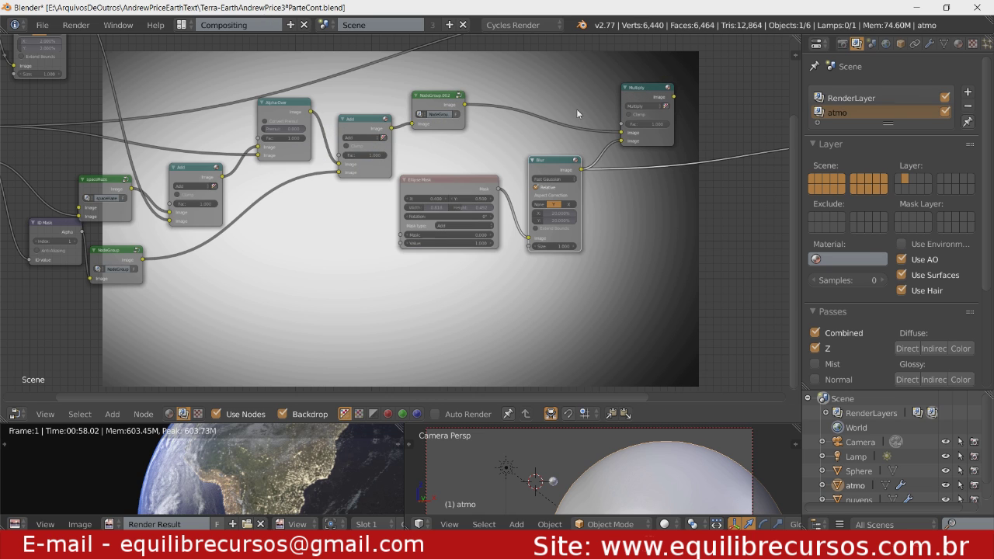
{"action": "left_click", "coordinate": [554, 217]}
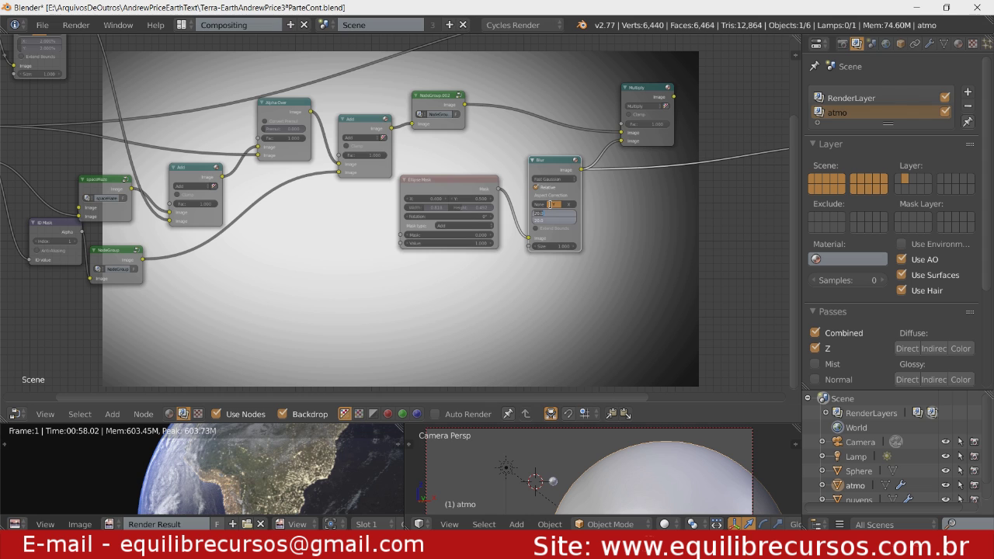
{"action": "left_click", "coordinate": [554, 204]}
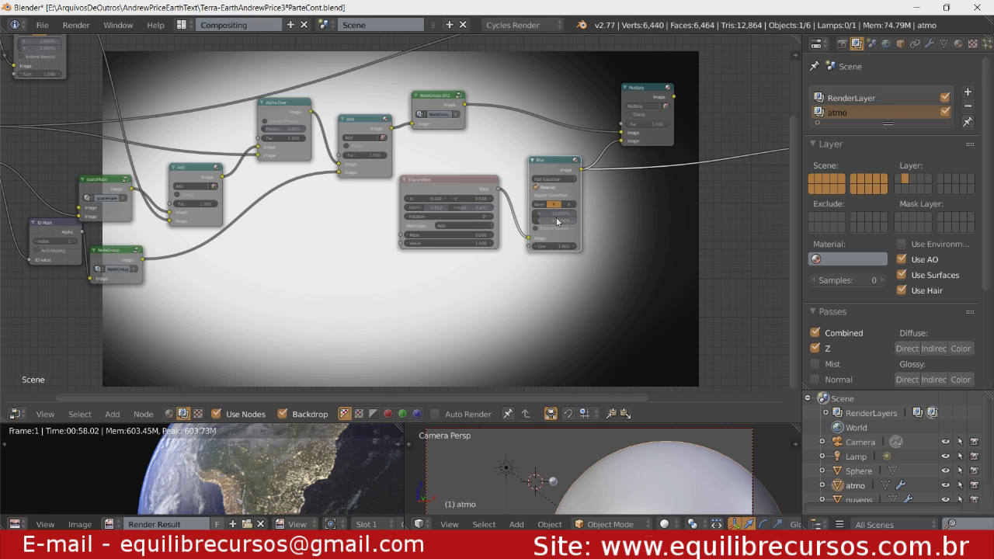
{"action": "left_click", "coordinate": [656, 94], "text": "ctrl+shift"}
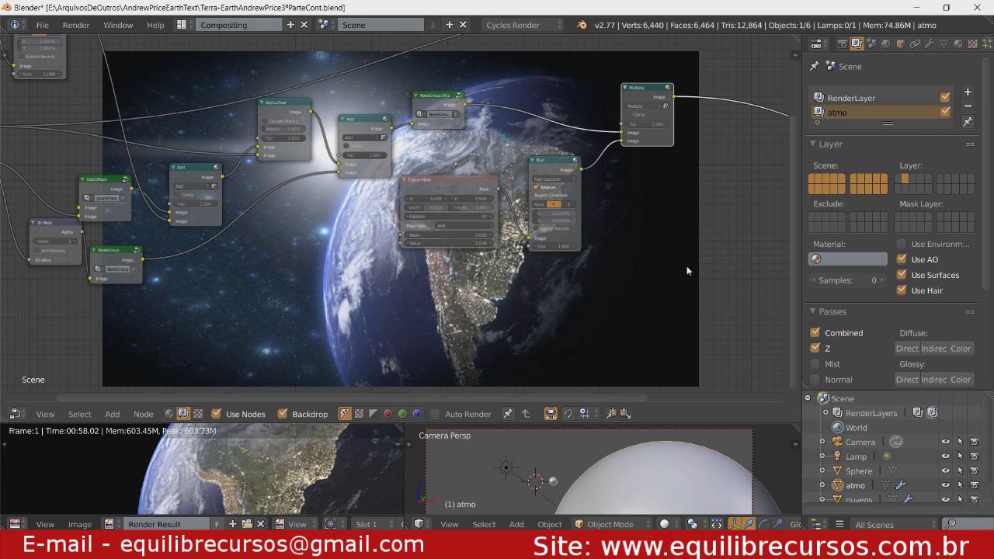
{"action": "middle_click_drag", "start_coordinate": [686, 266], "coordinate": [575, 289]}
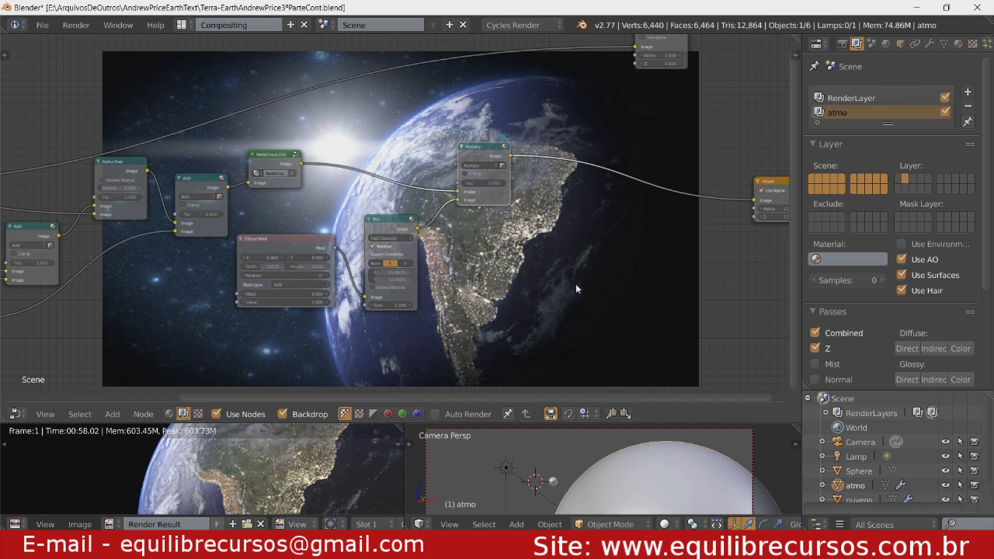
Step: Add a Lens Distortion node onto the link between Multiply and the Viewer
{"action": "key", "text": "shift+a"}
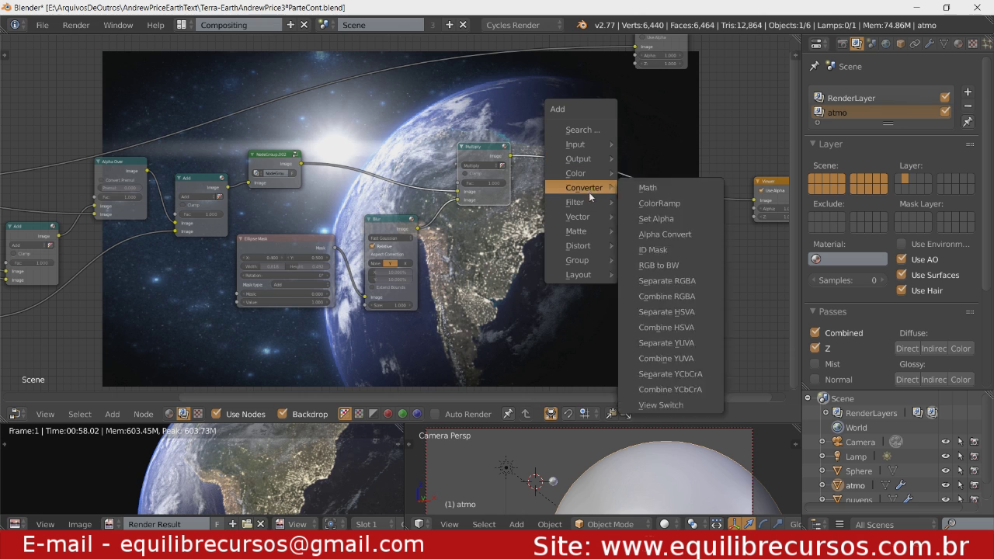
{"action": "mouse_move", "coordinate": [579, 246]}
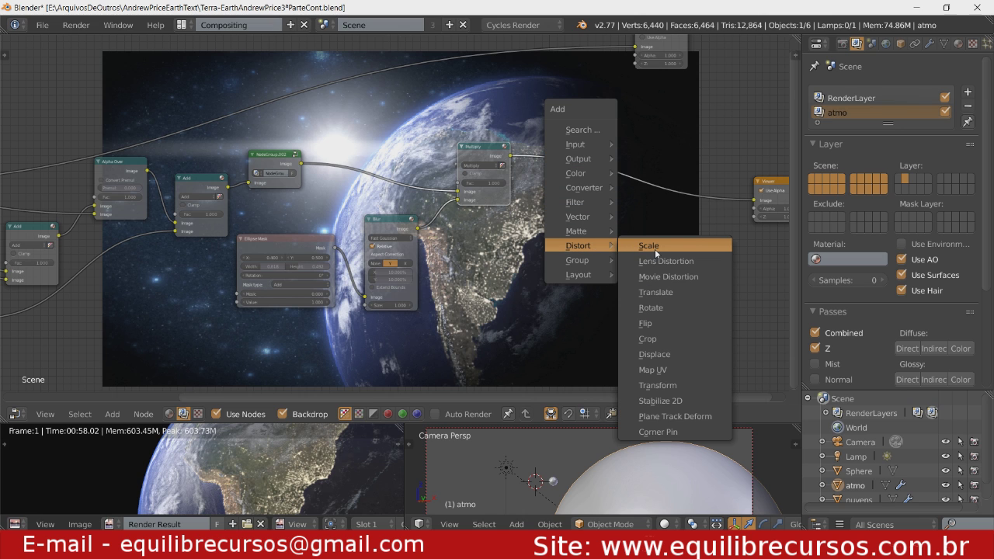
{"action": "left_click", "coordinate": [662, 260]}
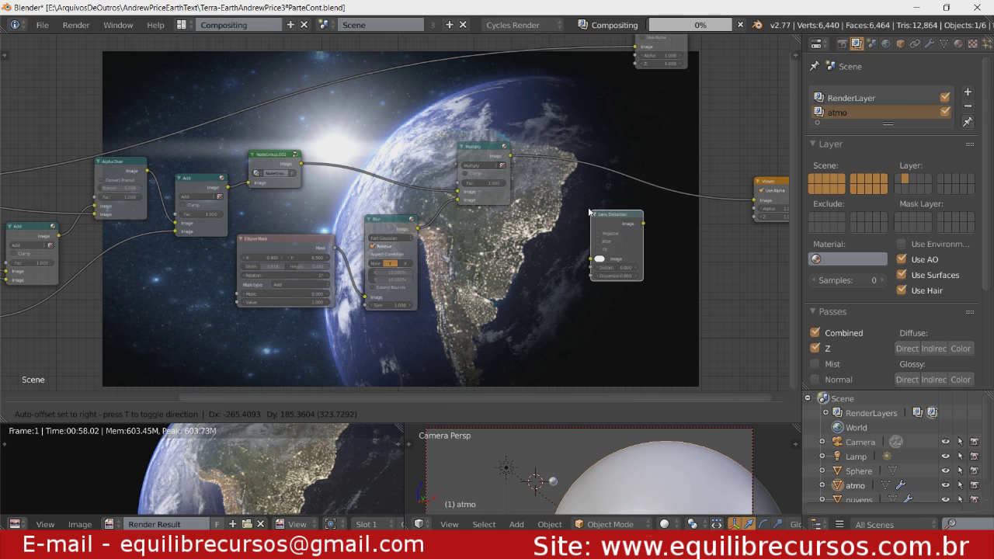
{"action": "left_click", "coordinate": [568, 151]}
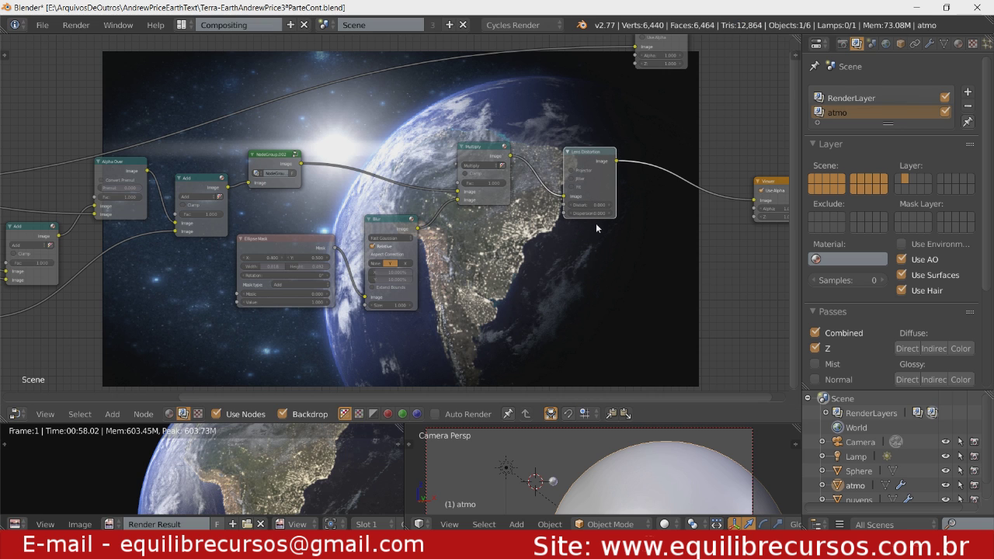
{"action": "scroll", "coordinate": [598, 223], "scroll_direction": "up", "scroll_amount": 1}
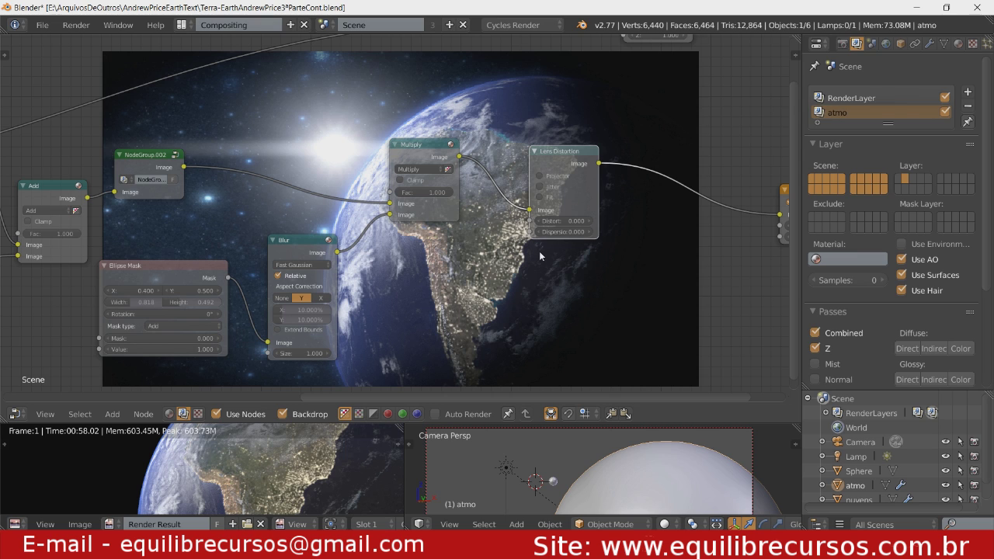
Step: Try a Lens Distortion amount of 0.010, then settle back on 0.100
{"action": "left_click", "coordinate": [572, 221]}
{"action": "key", "text": "BackSpace"}
{"action": "key", "text": "Return"}
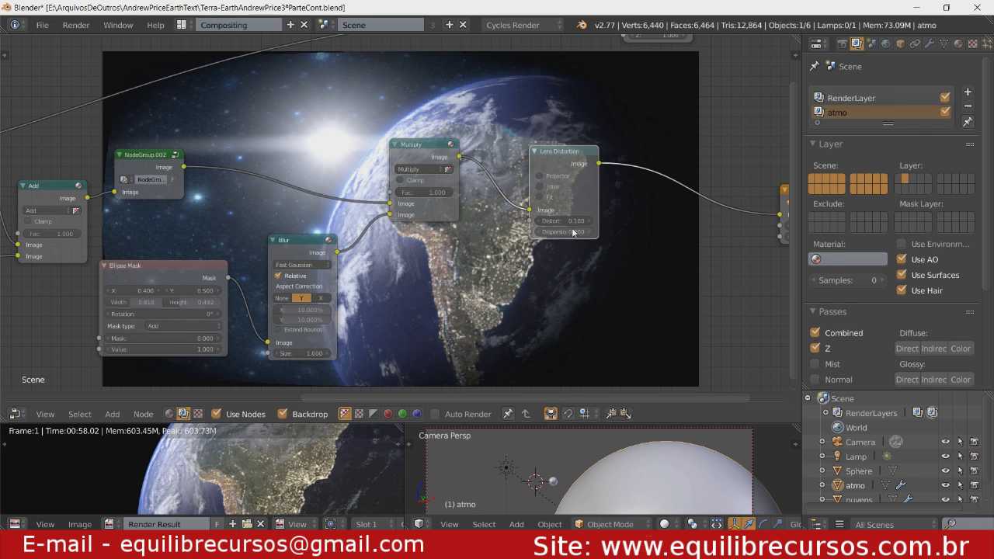
{"action": "left_click", "coordinate": [571, 220]}
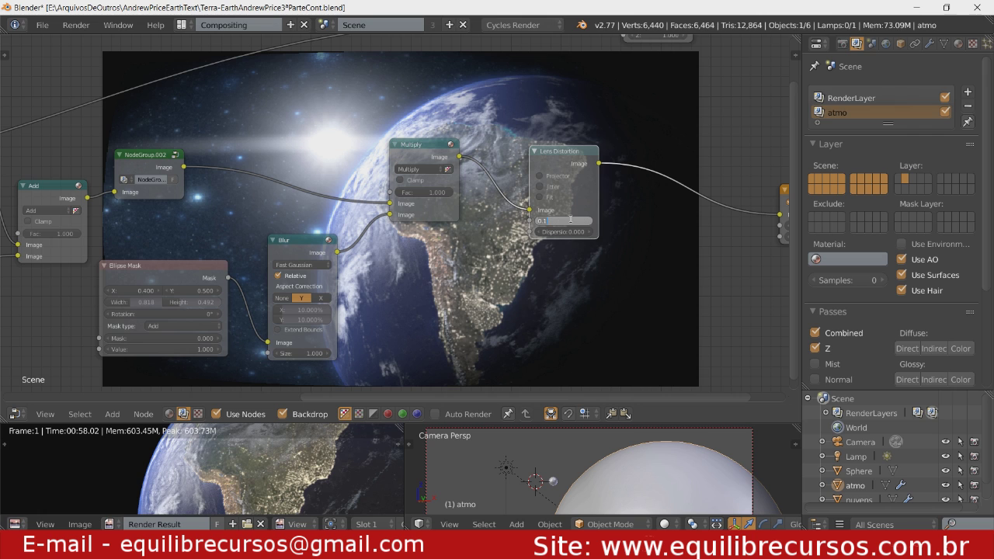
{"action": "type", "text": "0.01"}
{"action": "key", "text": "Return"}
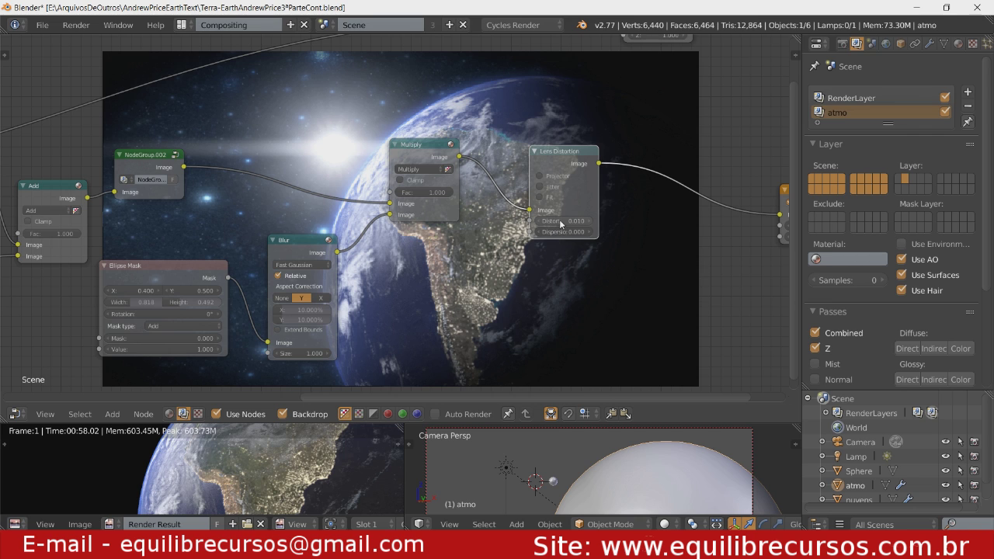
{"action": "left_click", "coordinate": [561, 224]}
{"action": "type", "text": "0.1"}
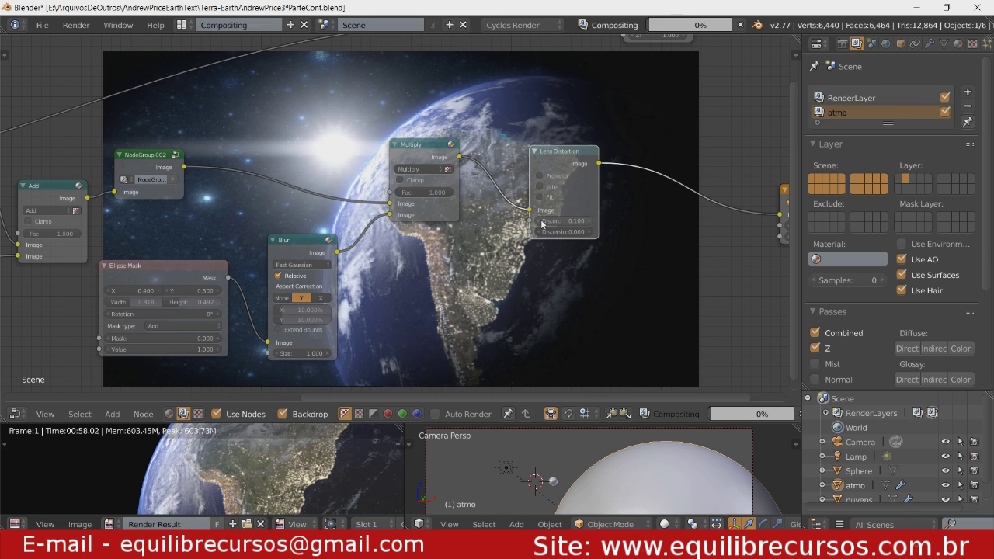
{"action": "key", "text": "Return"}
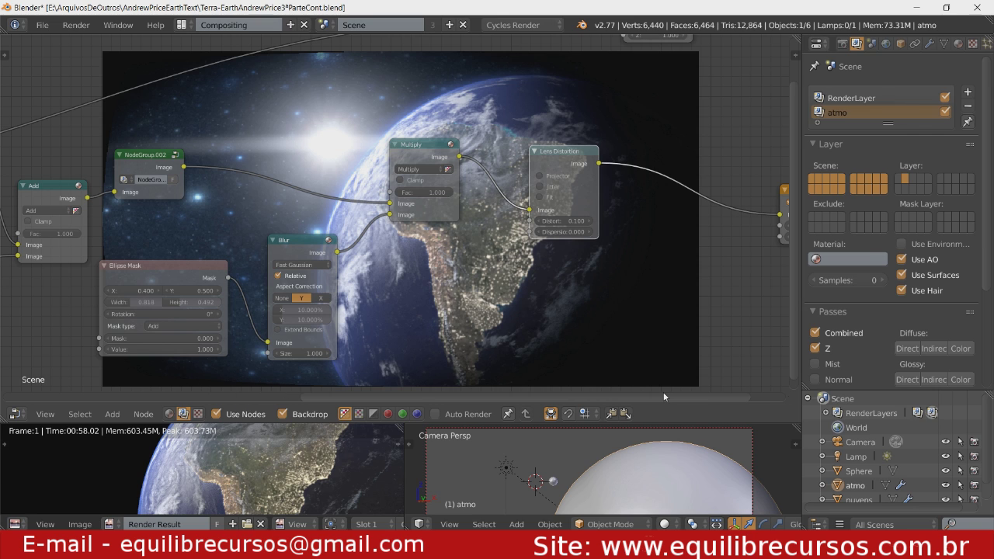
Step: Turn on Fit, set distortion to 0.100, and set dispersion to 0.100
{"action": "left_click", "coordinate": [540, 197]}
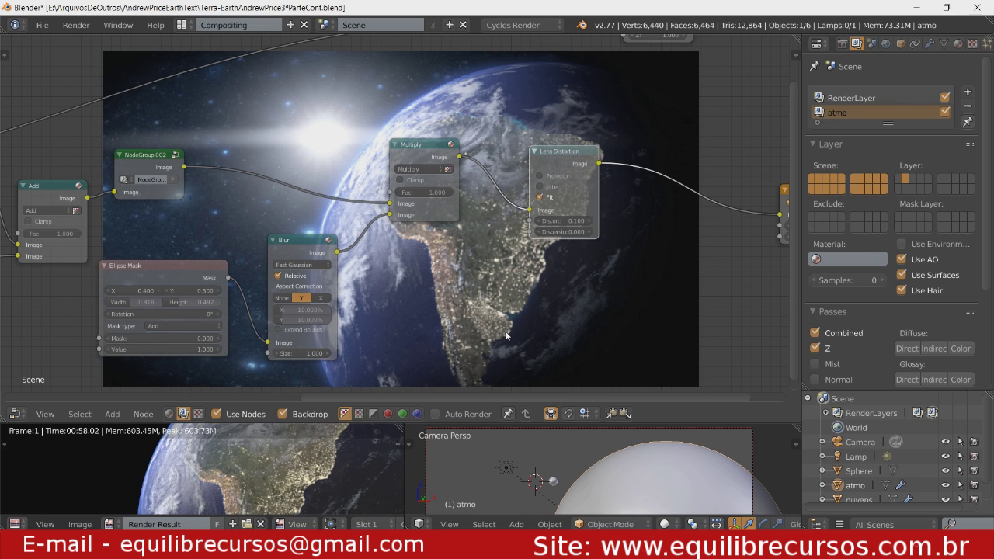
{"action": "left_click", "coordinate": [572, 220]}
{"action": "type", "text": "0.1"}
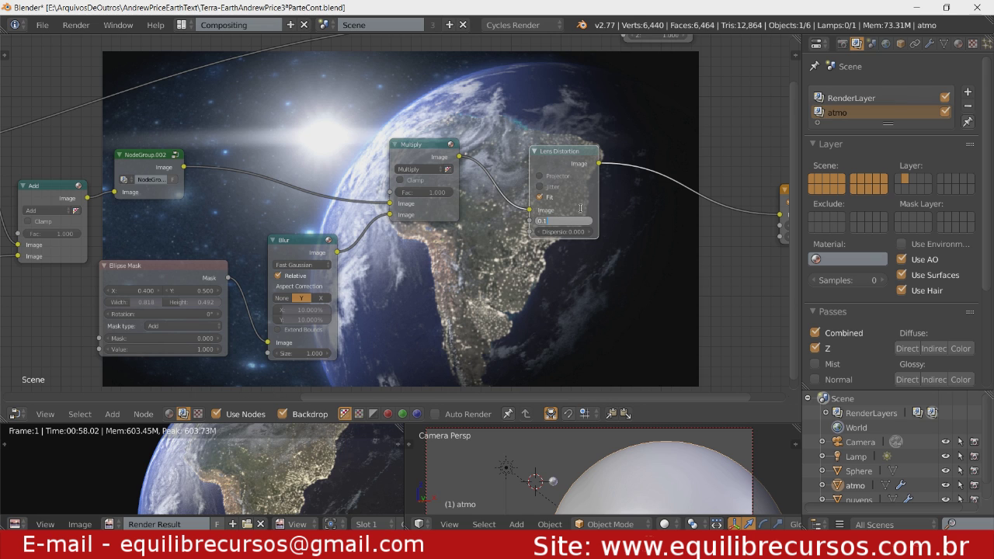
{"action": "key", "text": "Return"}
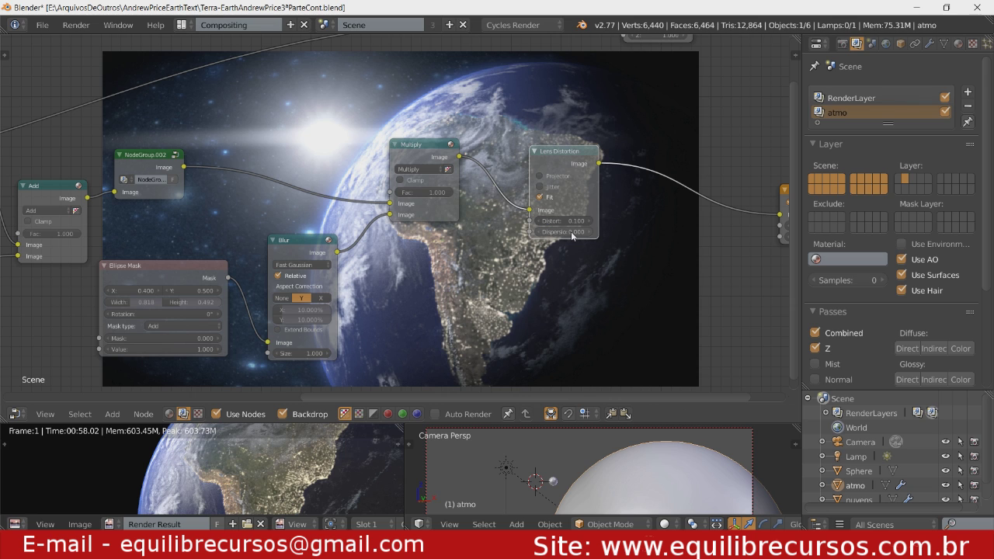
{"action": "left_click", "coordinate": [572, 232]}
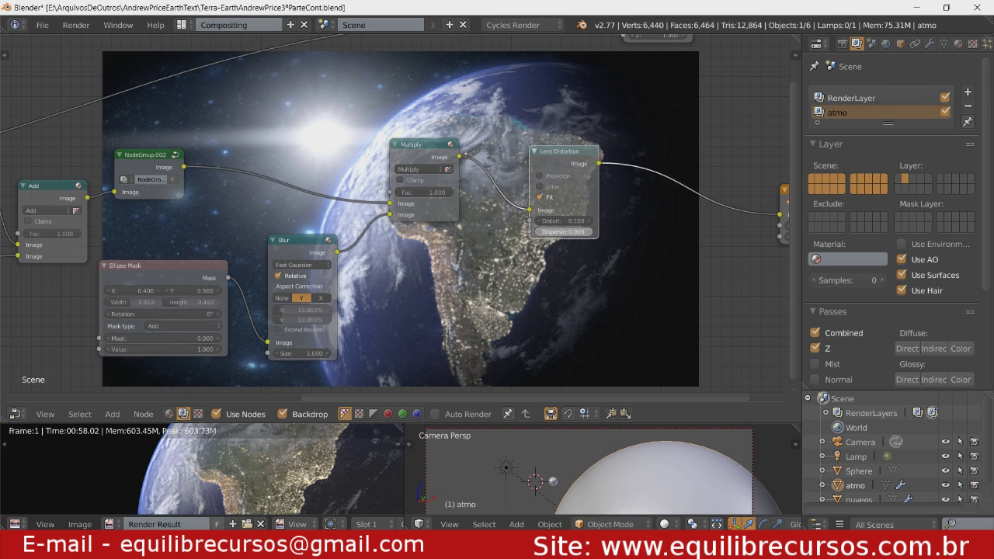
{"action": "key", "text": "Return"}
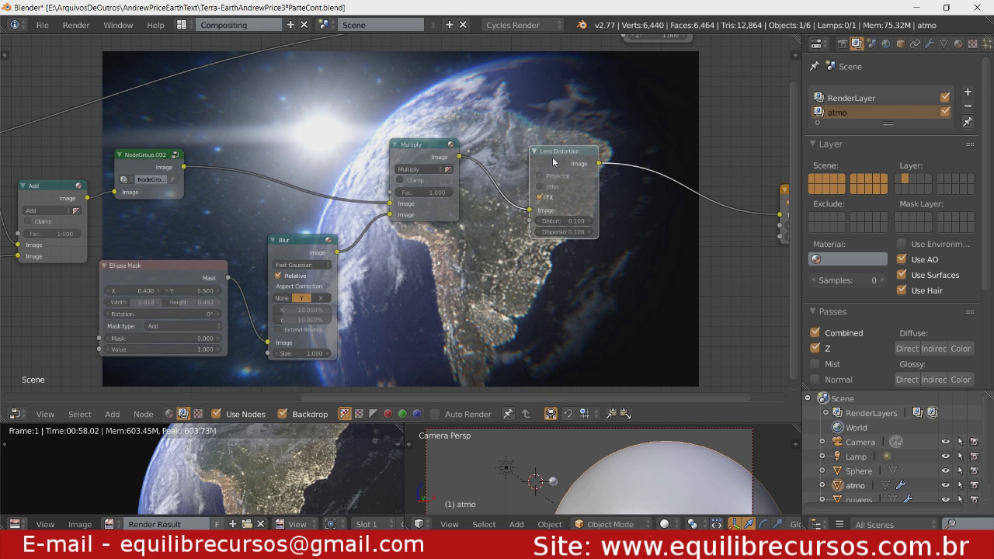
Step: Raise the Lens Distortion node, retune its dispersion, and lower its distort amount to 0.010
{"action": "left_click_drag", "start_coordinate": [565, 159], "coordinate": [571, 101]}
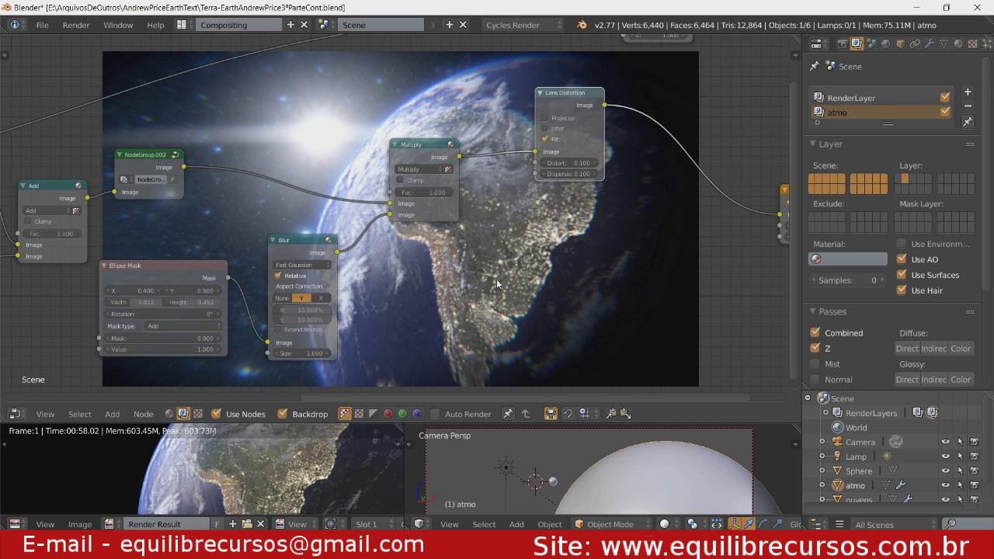
{"action": "scroll", "coordinate": [501, 264], "scroll_direction": "down", "scroll_amount": 2}
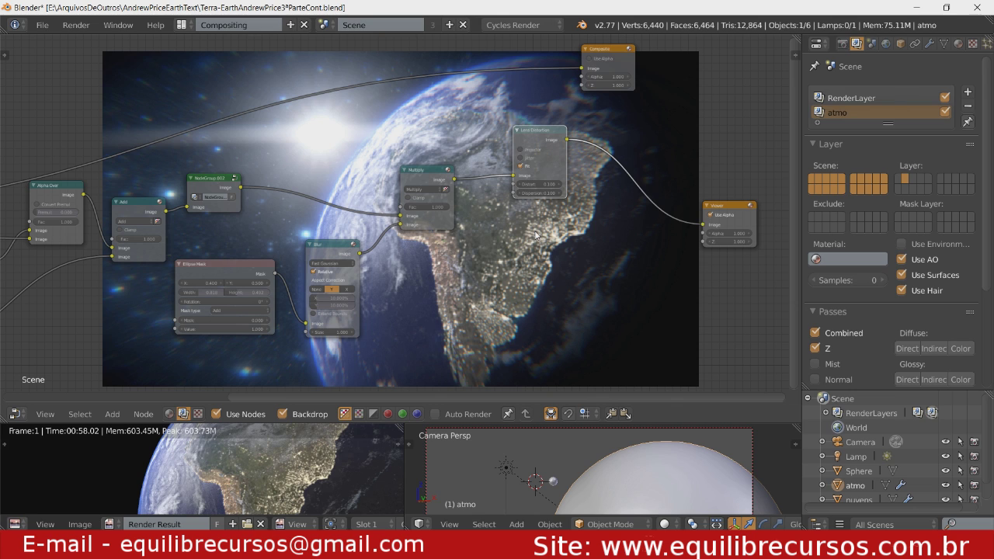
{"action": "left_click", "coordinate": [549, 192]}
{"action": "key", "text": "Return"}
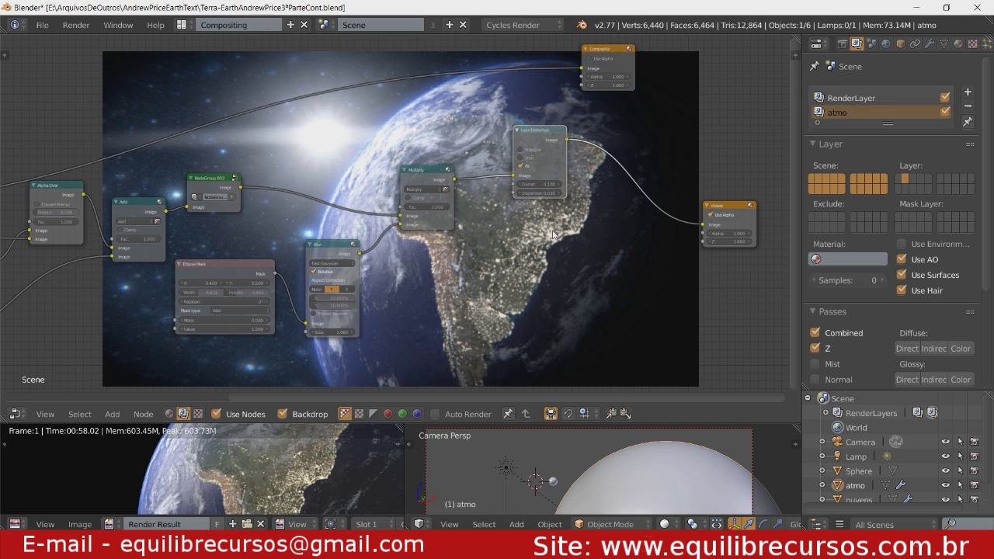
{"action": "double_click", "coordinate": [548, 183]}
{"action": "type", "text": "0.010"}
{"action": "key", "text": "Return"}
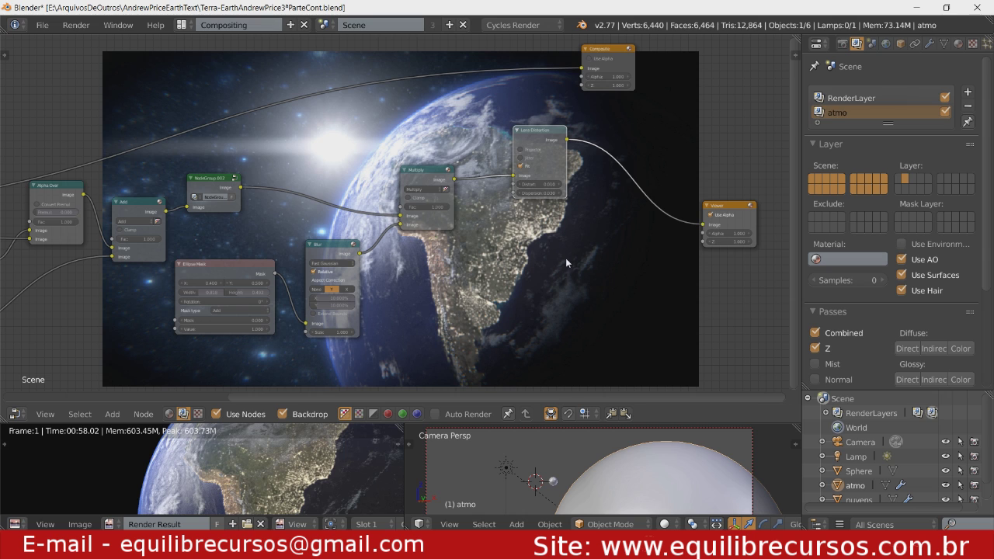
{"action": "left_click", "coordinate": [238, 275]}
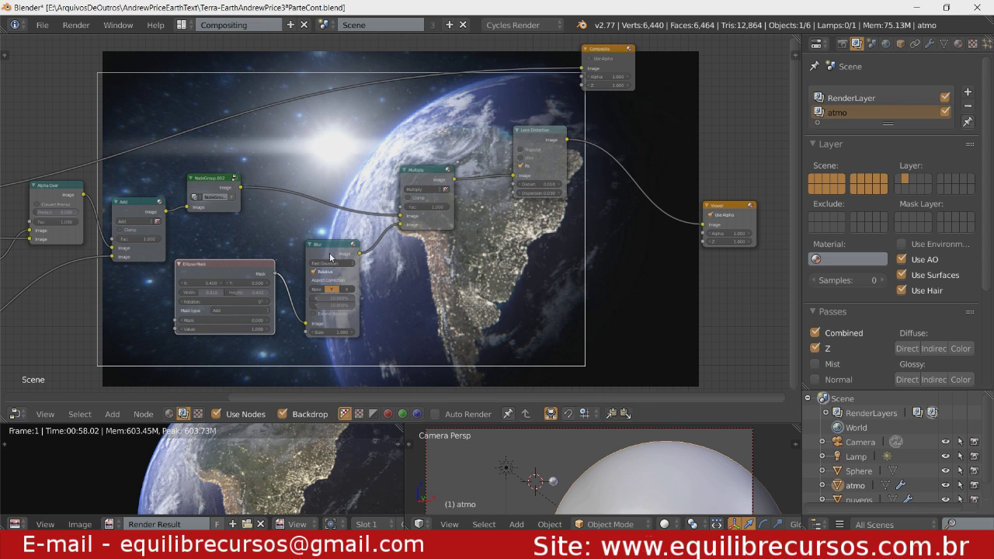
Step: Group the Ellipse Mask, Blur and Multiply nodes and name the group 'vinheta'
{"action": "left_click", "coordinate": [418, 178]}
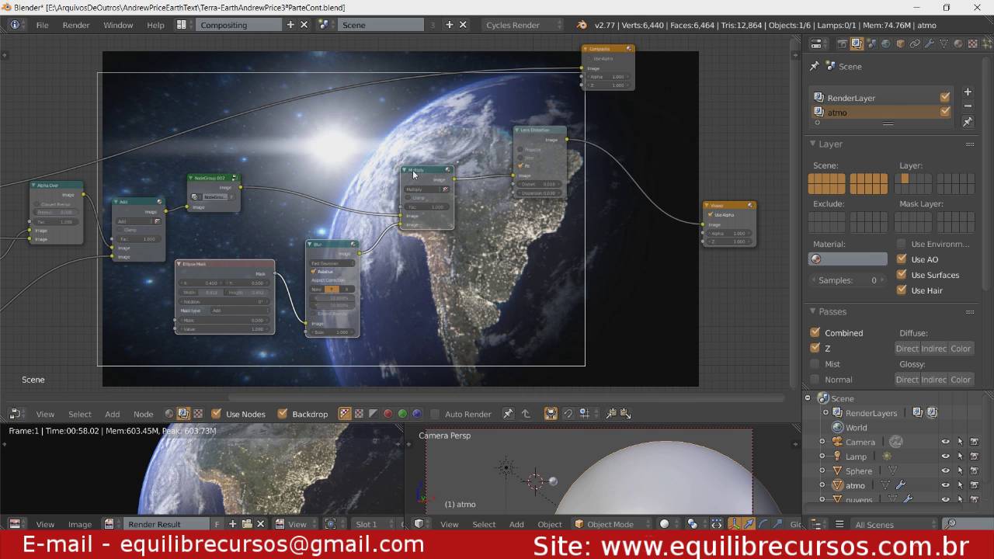
{"action": "key", "text": "ctrl+g"}
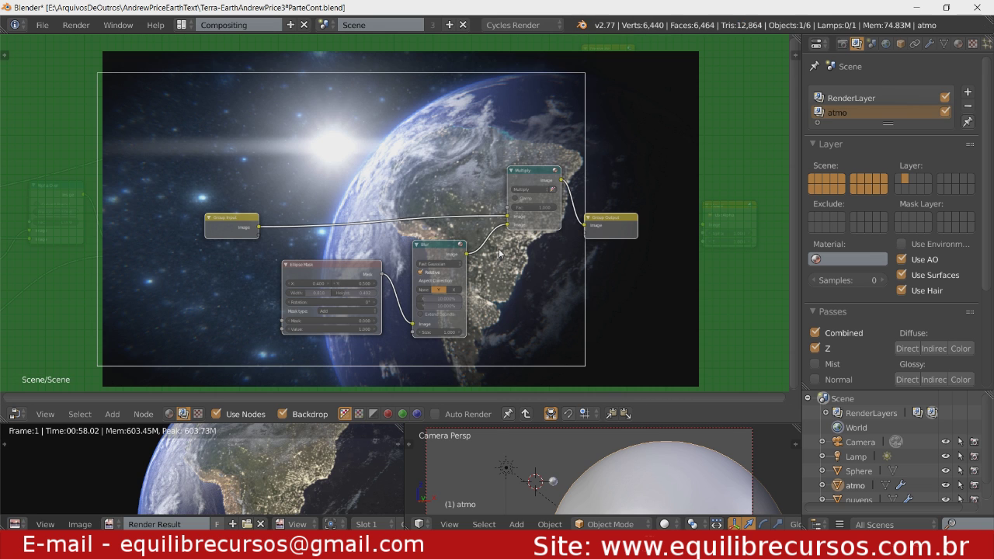
{"action": "key", "text": "Tab"}
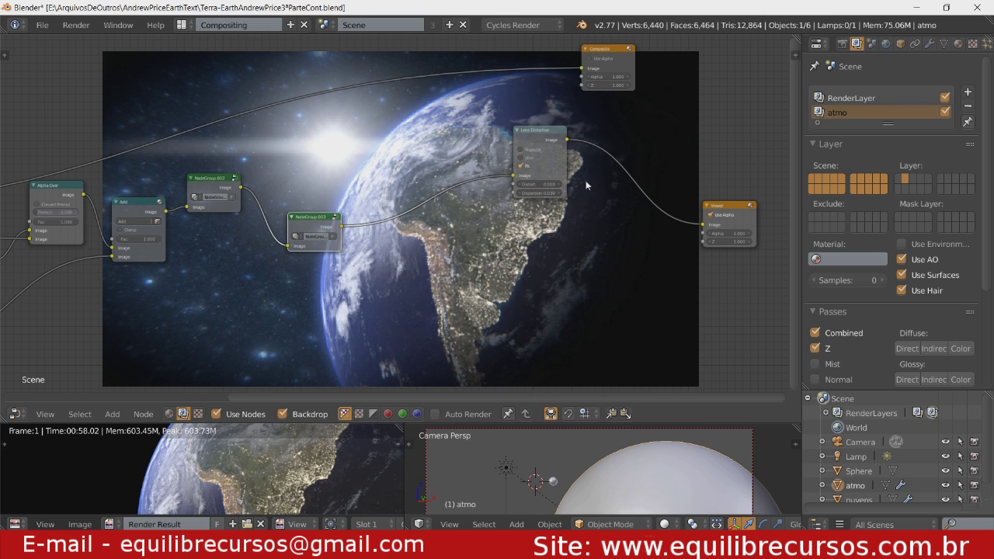
{"action": "key", "text": "n"}
{"action": "double_click", "coordinate": [726, 140]}
{"action": "type", "text": "vinheta"}
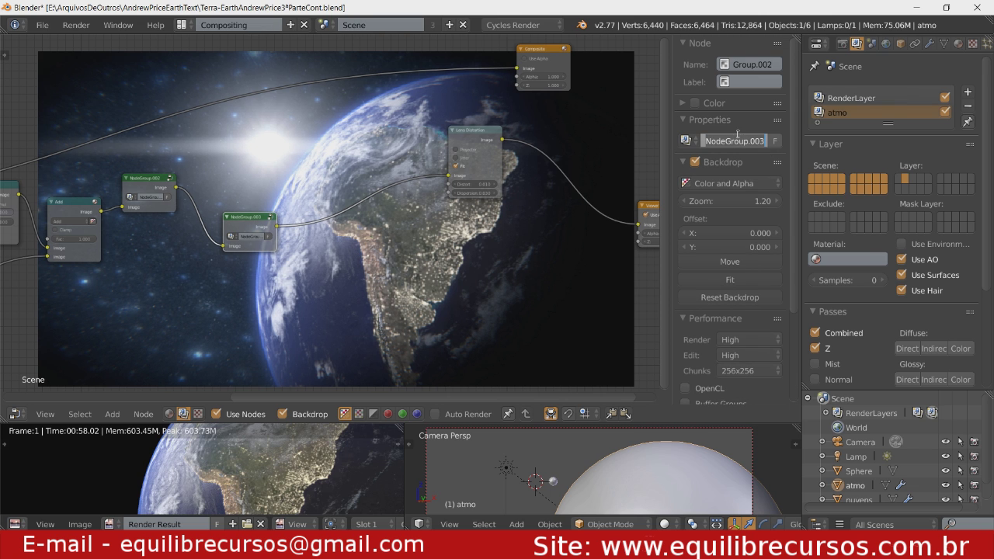
{"action": "key", "text": "Return"}
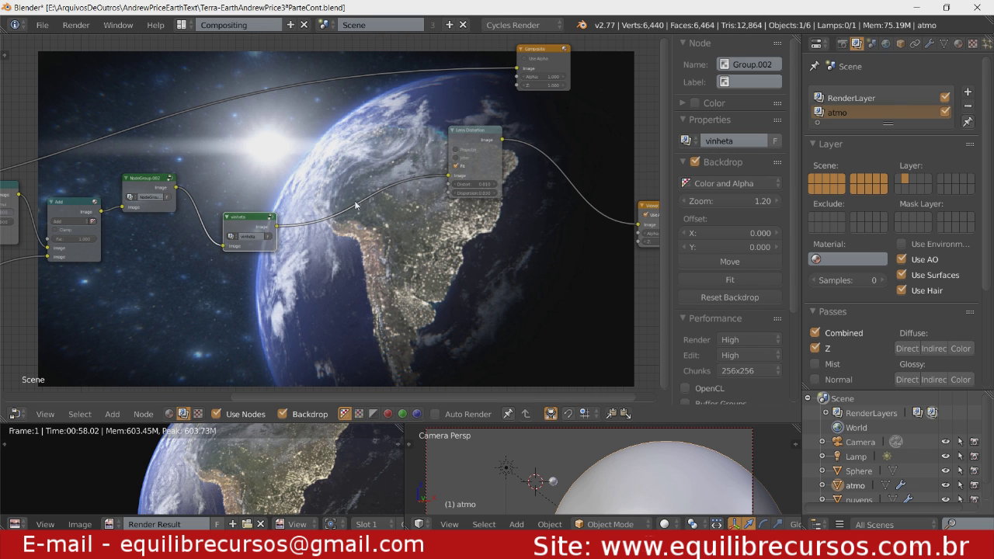
Step: Nudge the Lens Distortion node slightly to the right
{"action": "left_click", "coordinate": [478, 144]}
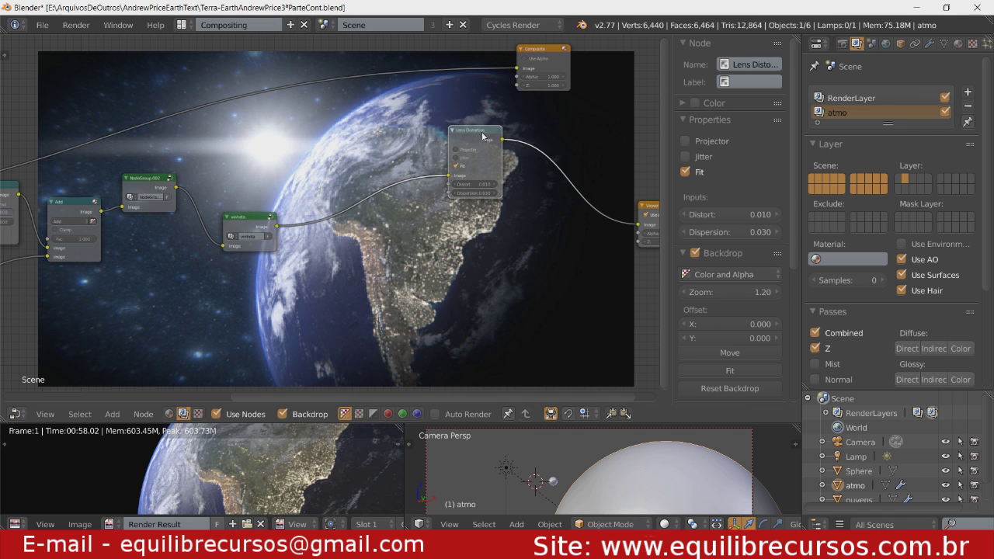
{"action": "left_click_drag", "start_coordinate": [490, 135], "coordinate": [507, 135]}
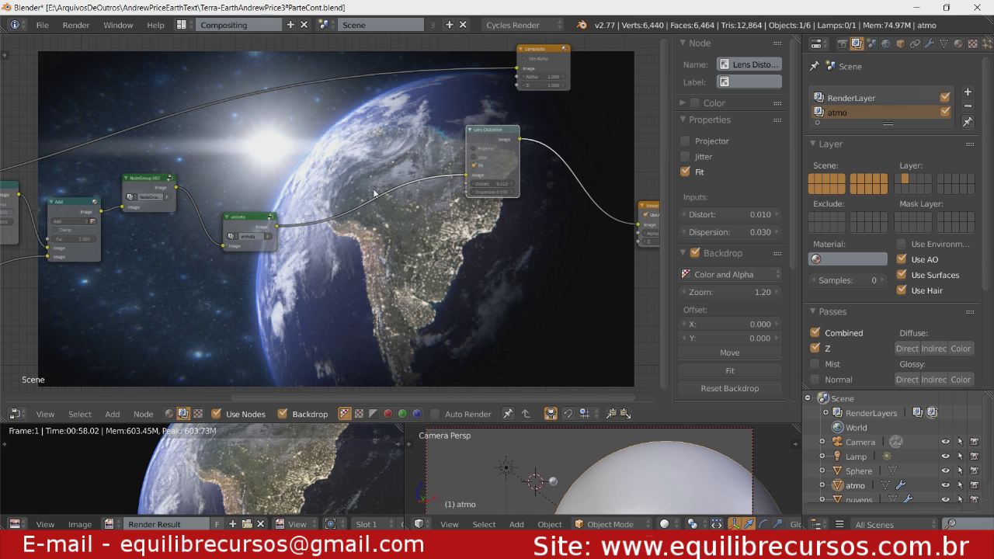
{"action": "key", "text": "shift+a"}
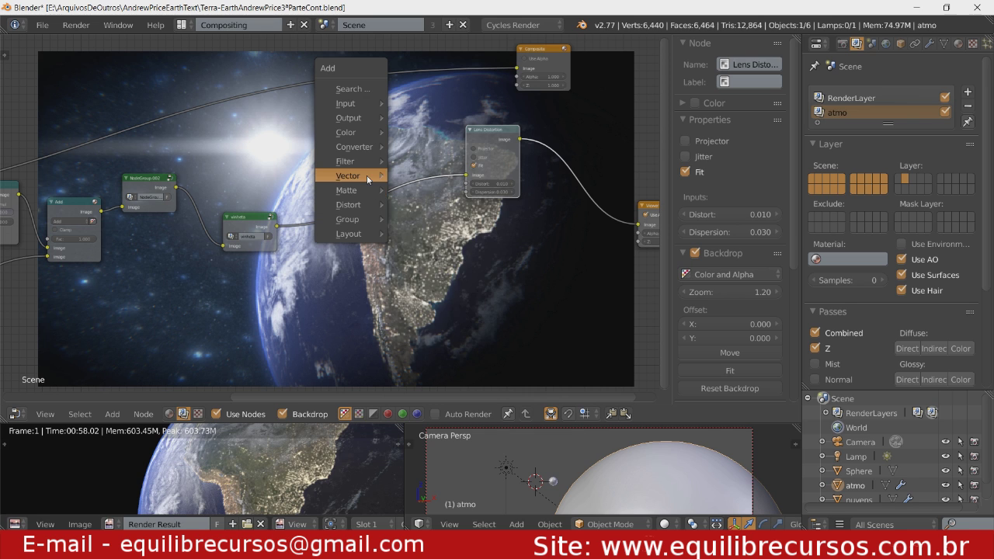
{"action": "mouse_move", "coordinate": [346, 161]}
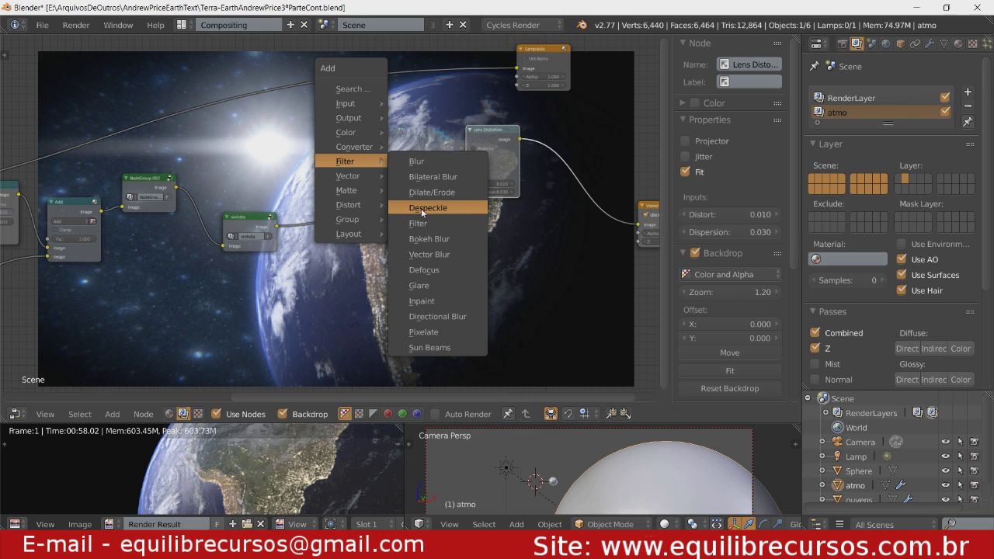
Step: Drop a Filter node on the vinheta–Lens Distortion link, set to Sharpen with strength 0.100
{"action": "left_click_drag", "start_coordinate": [342, 199], "coordinate": [337, 198]}
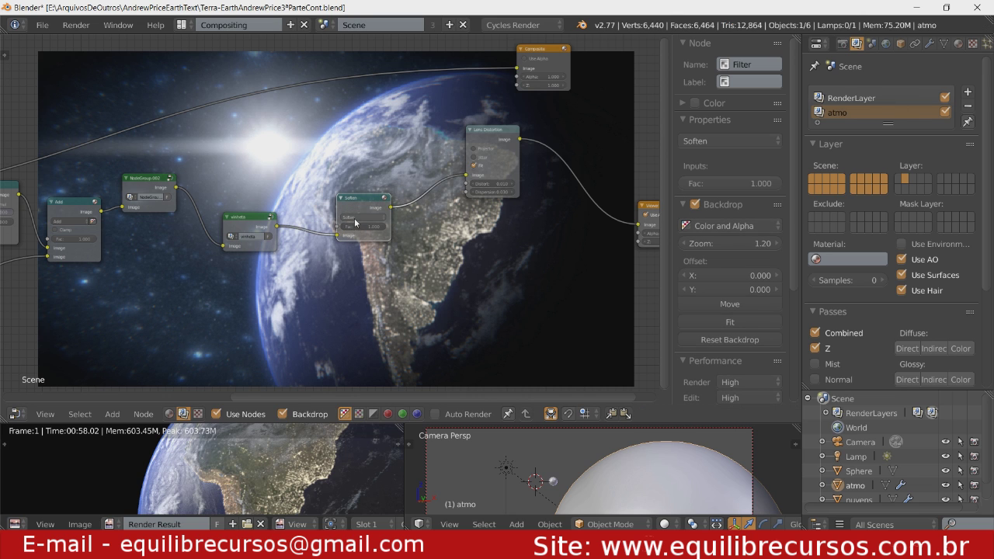
{"action": "left_click", "coordinate": [355, 225]}
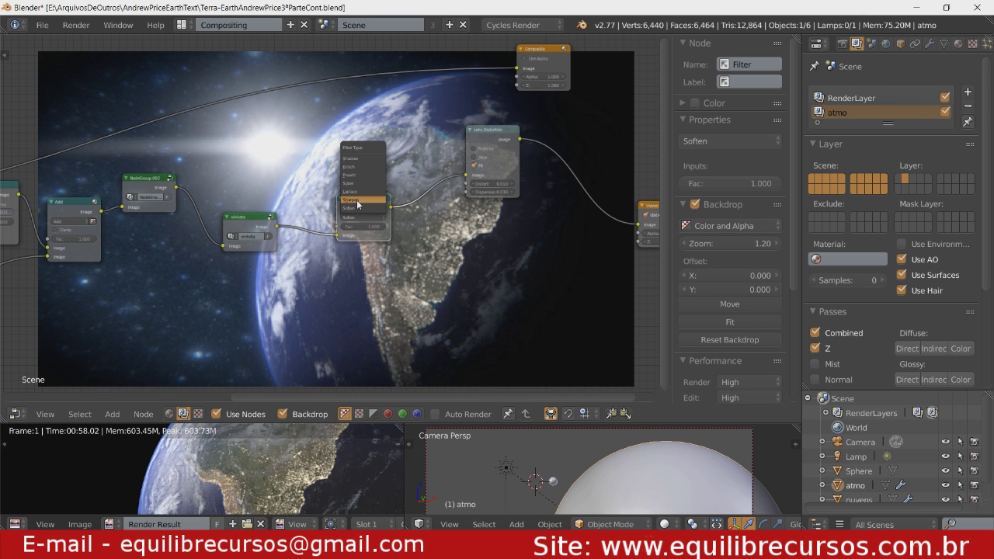
{"action": "left_click", "coordinate": [355, 204]}
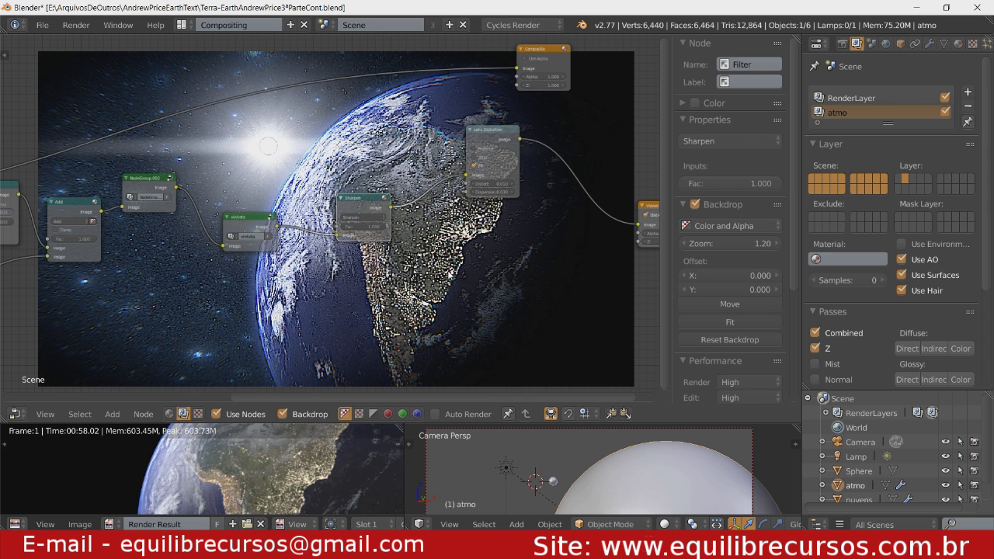
{"action": "scroll", "coordinate": [471, 279], "scroll_direction": "up", "scroll_amount": 1}
{"action": "scroll", "coordinate": [474, 271], "scroll_direction": "up", "scroll_amount": 1}
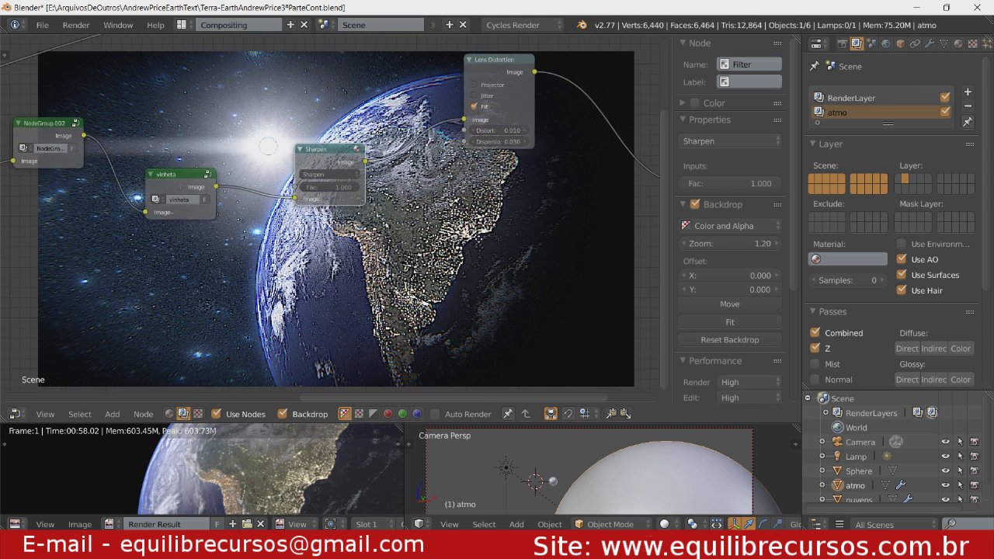
{"action": "scroll", "coordinate": [474, 271], "scroll_direction": "up", "scroll_amount": 1}
{"action": "scroll", "coordinate": [466, 262], "scroll_direction": "up", "scroll_amount": 1}
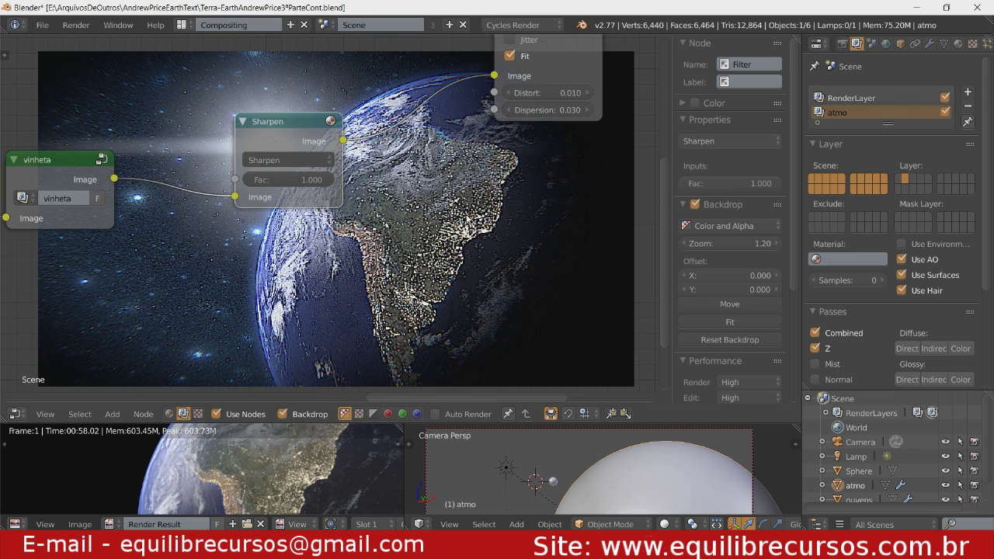
{"action": "scroll", "coordinate": [470, 266], "scroll_direction": "up", "scroll_amount": 1}
{"action": "scroll", "coordinate": [474, 269], "scroll_direction": "up", "scroll_amount": 1}
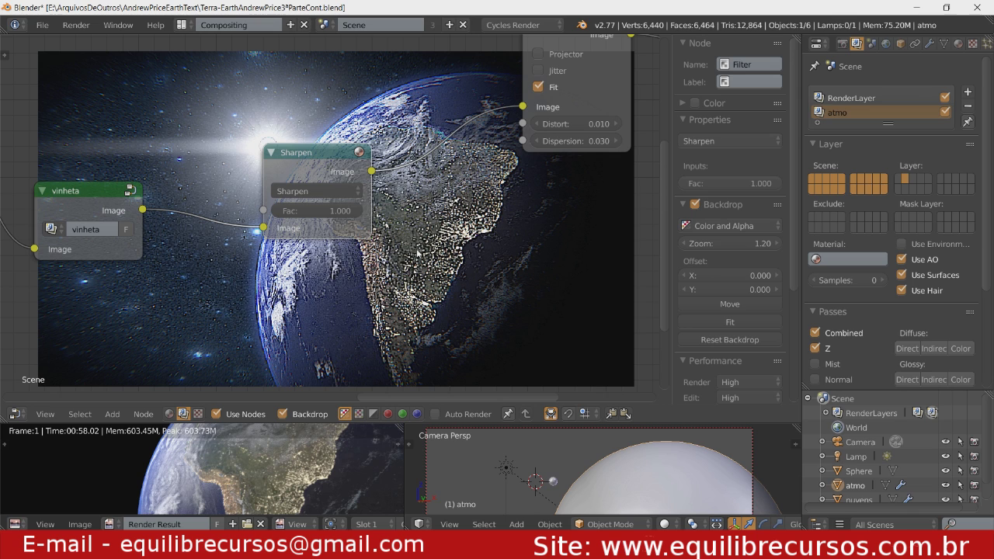
{"action": "left_click", "coordinate": [343, 211]}
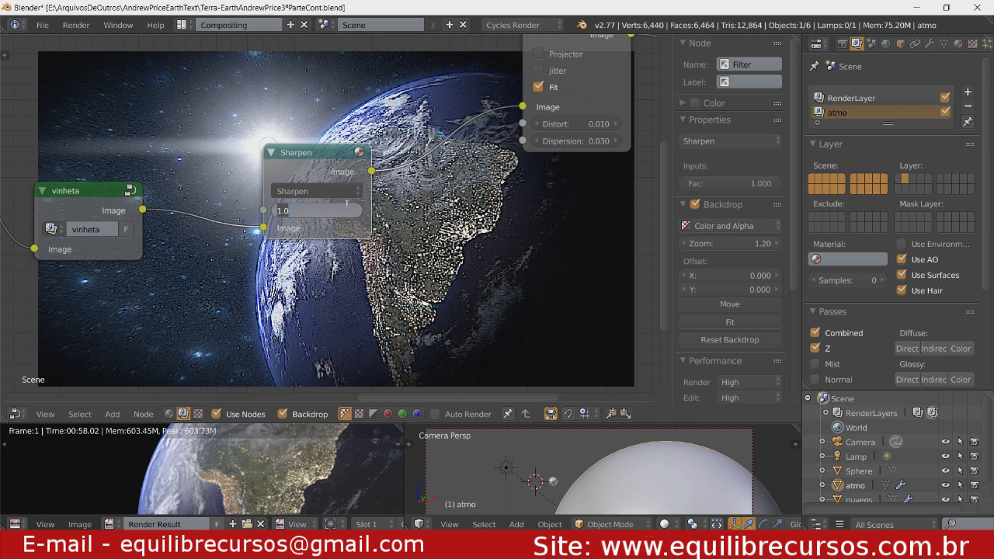
{"action": "key", "text": "BackSpace"}
{"action": "key", "text": "Return"}
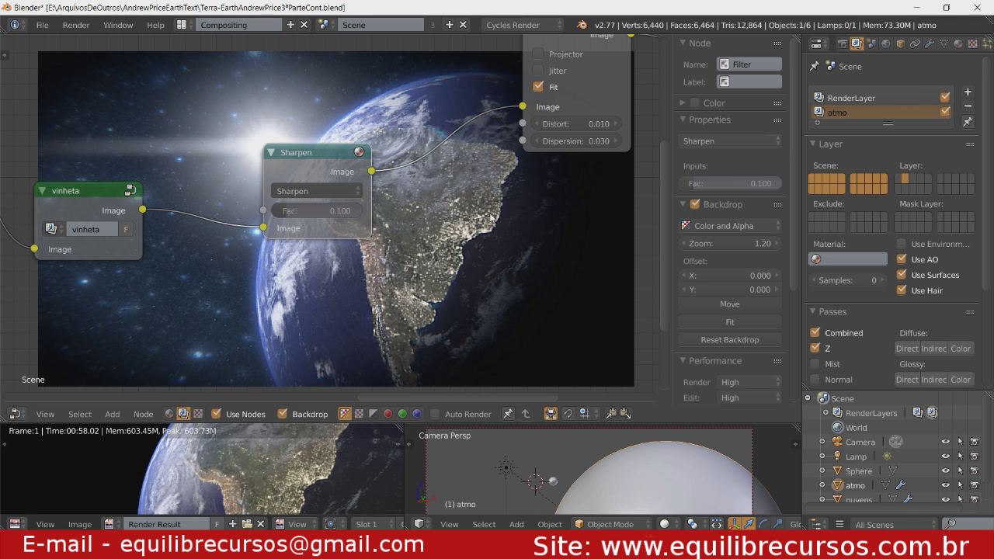
Step: Hide the sidebar and nudge the Sharpen and vinheta nodes up and right
{"action": "key", "text": "n"}
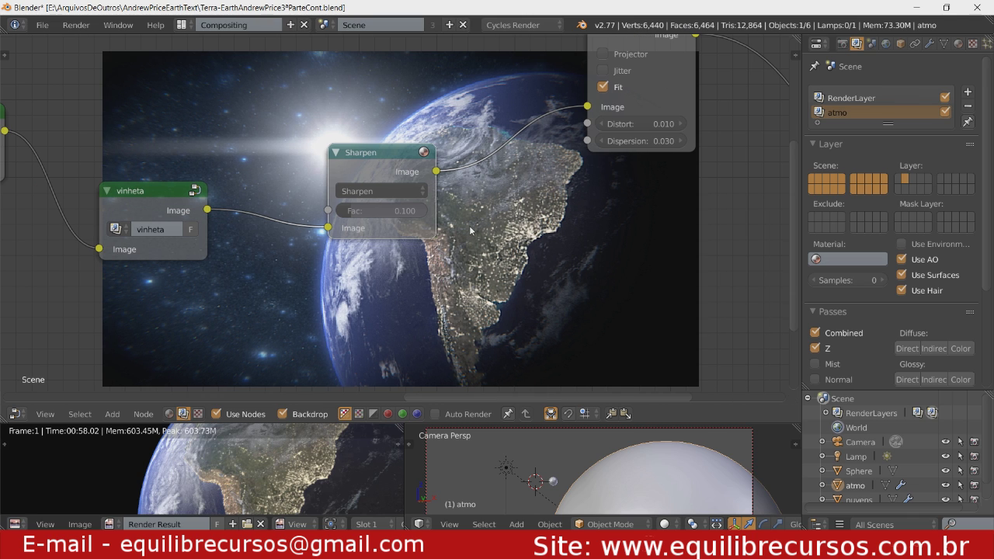
{"action": "scroll", "coordinate": [470, 231], "scroll_direction": "down", "scroll_amount": 5}
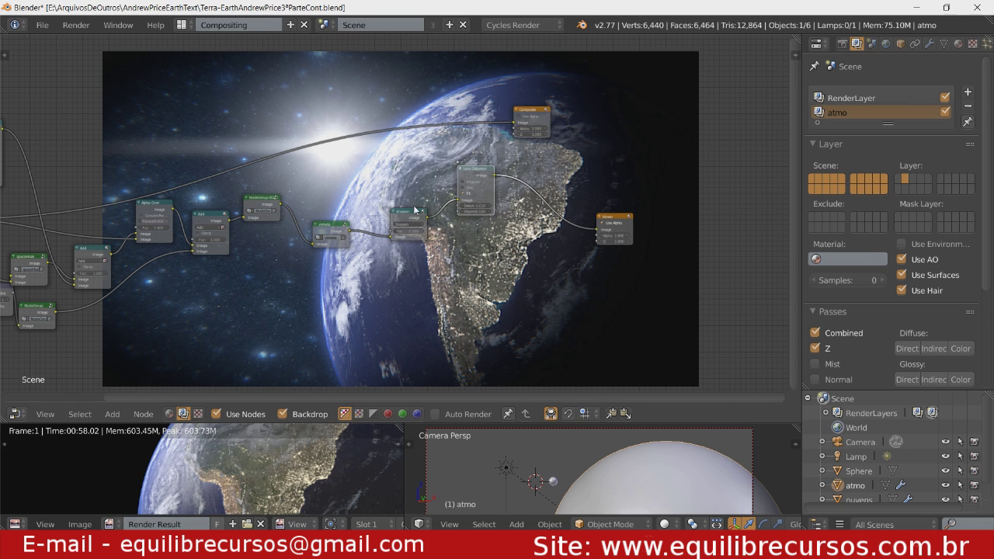
{"action": "left_click_drag", "start_coordinate": [416, 210], "coordinate": [421, 195]}
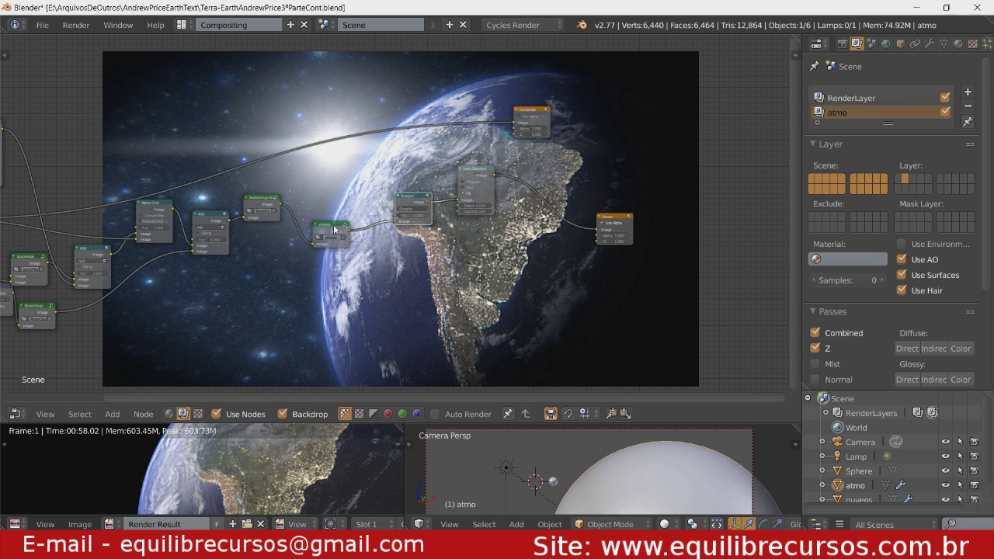
{"action": "left_click_drag", "start_coordinate": [336, 229], "coordinate": [338, 213]}
{"action": "middle_click_drag", "start_coordinate": [299, 267], "coordinate": [485, 252]}
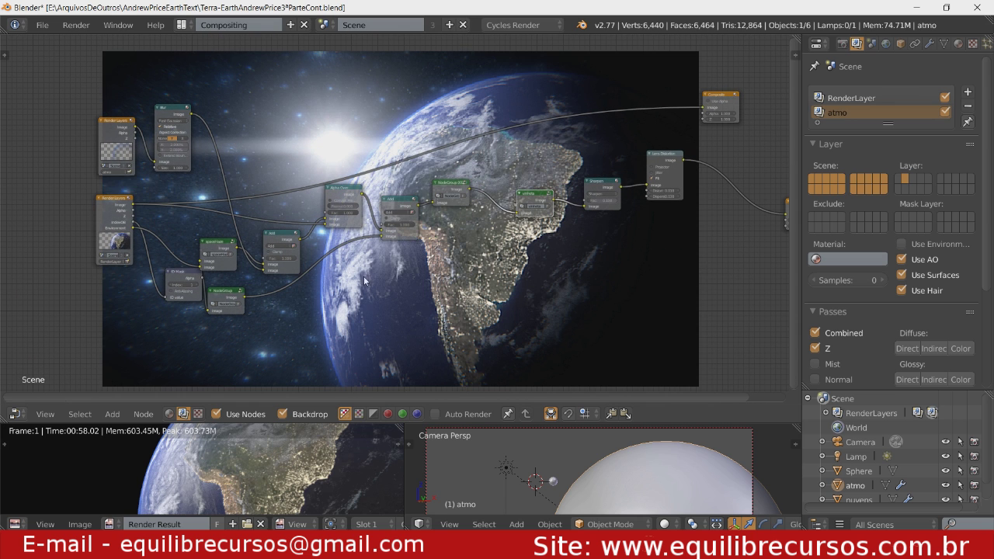
{"action": "mouse_move", "coordinate": [364, 281]}
{"action": "middle_mouse_down"}
{"action": "mouse_move", "coordinate": [421, 277]}
{"action": "mouse_move", "coordinate": [485, 335]}
{"action": "middle_mouse_up"}
{"action": "scroll", "coordinate": [409, 303], "scroll_direction": "up", "scroll_amount": 2}
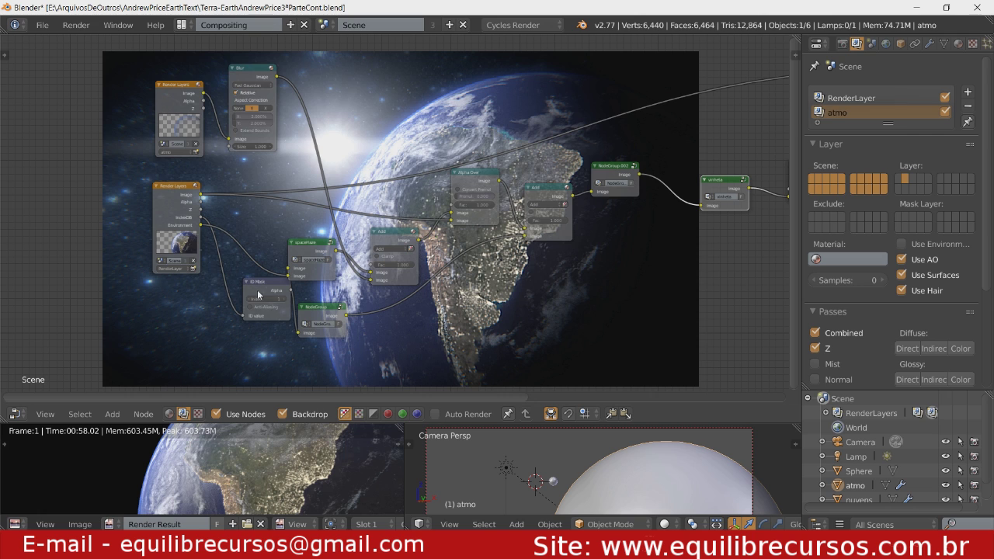
Step: Reposition ID Mask left, spaceFrame right, Render Layers further left, and spaceHaze slightly left
{"action": "left_click_drag", "start_coordinate": [252, 295], "coordinate": [238, 298]}
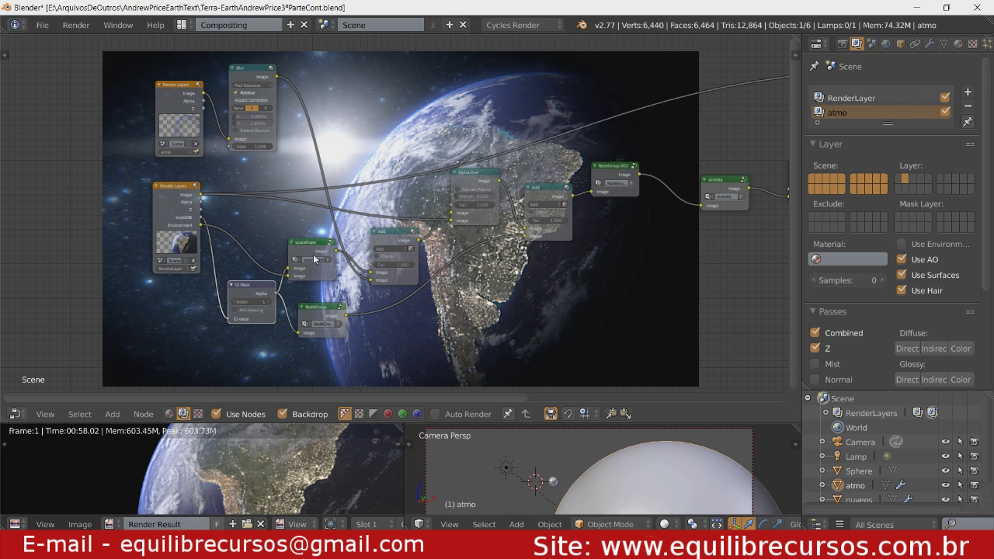
{"action": "left_click_drag", "start_coordinate": [317, 246], "coordinate": [325, 245]}
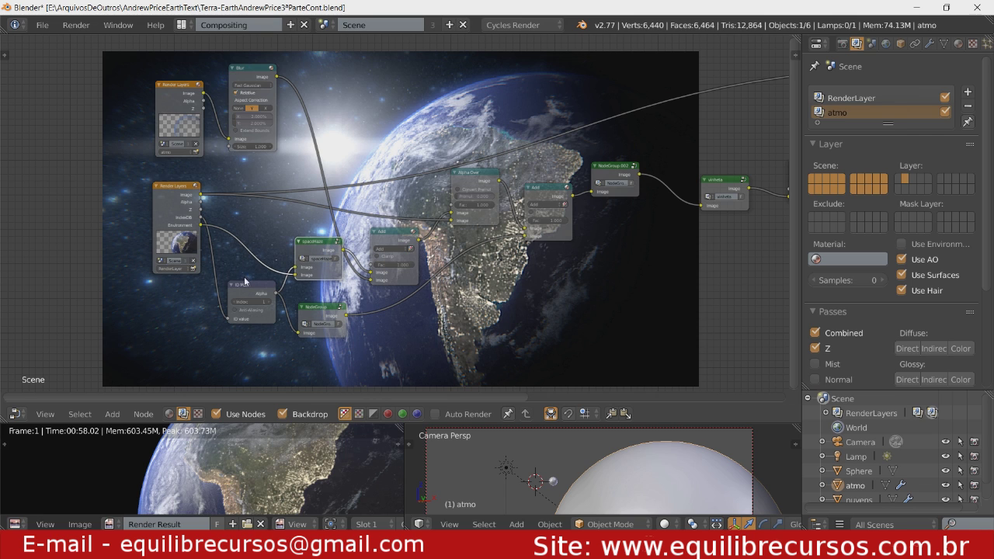
{"action": "left_click_drag", "start_coordinate": [162, 205], "coordinate": [100, 213]}
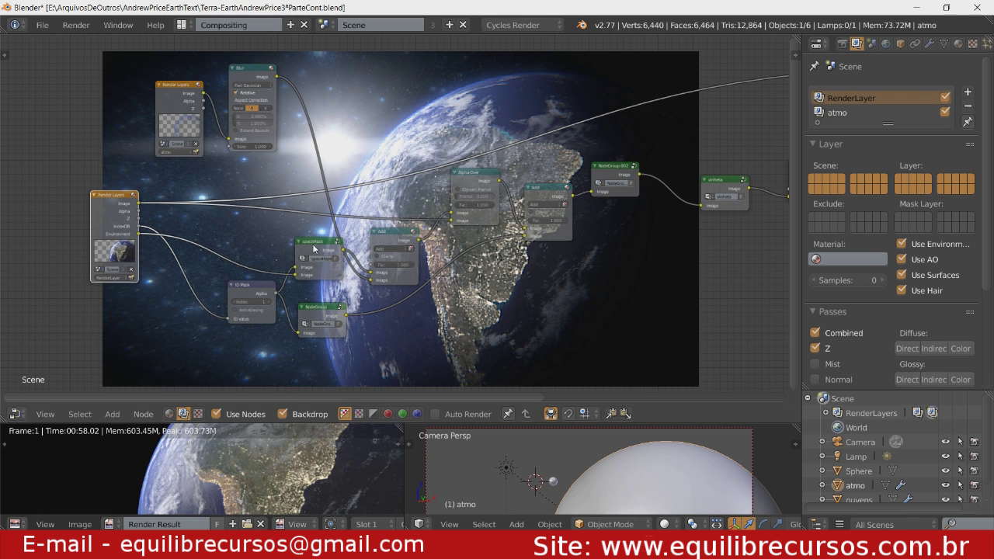
{"action": "left_click_drag", "start_coordinate": [312, 249], "coordinate": [304, 238]}
{"action": "scroll", "coordinate": [332, 231], "scroll_direction": "up", "scroll_amount": 2}
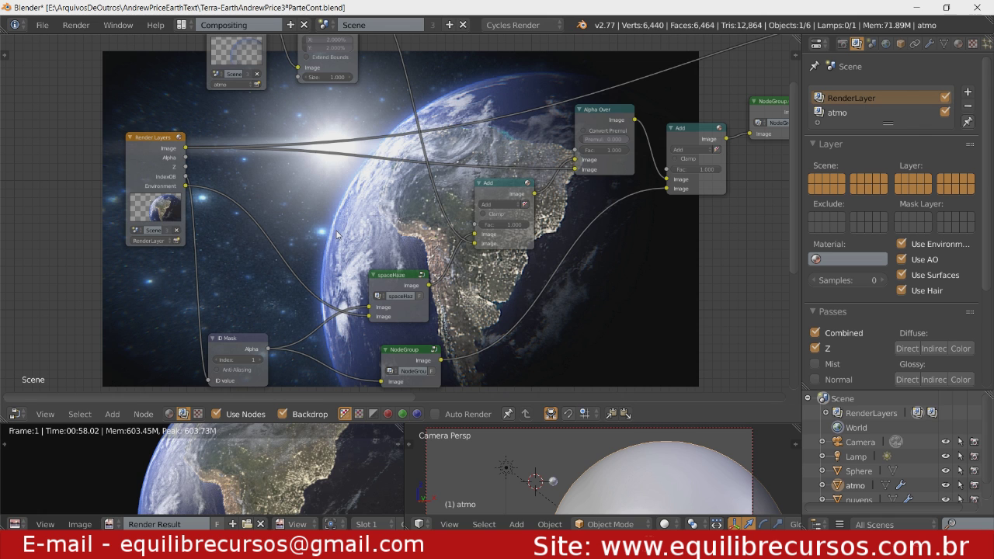
Step: Add a Sun Beams node between Render Layers and Alpha Over
{"action": "key", "text": "shift+a"}
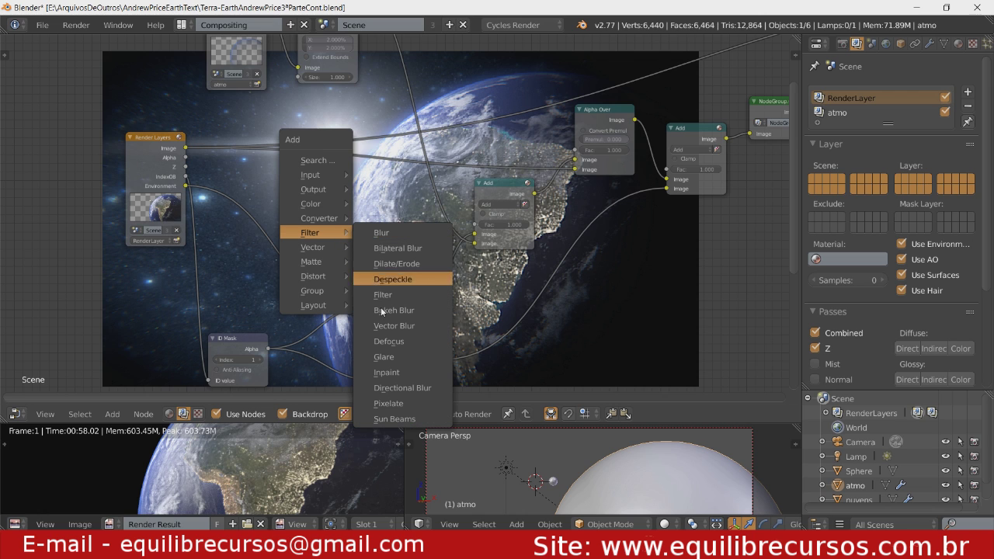
{"action": "left_click", "coordinate": [392, 419]}
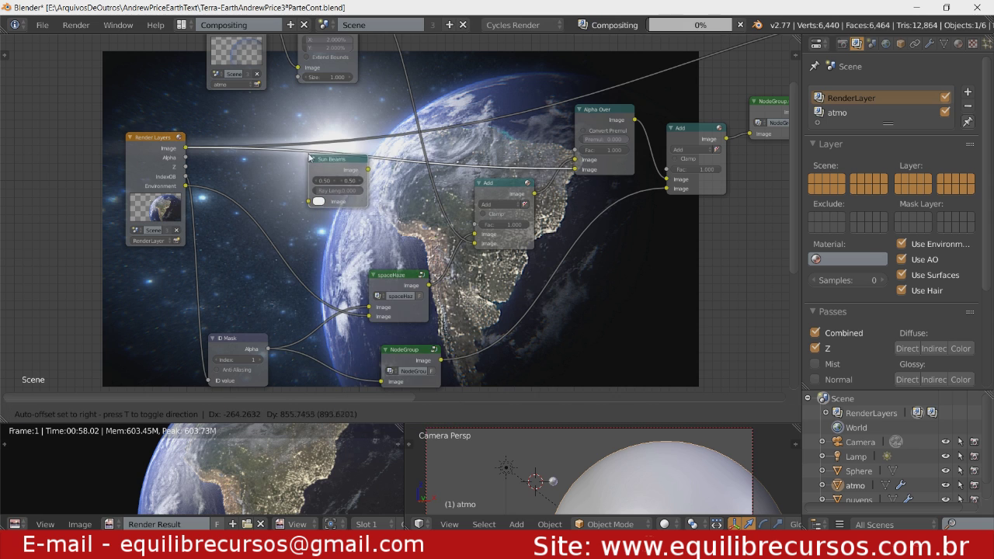
{"action": "left_click", "coordinate": [251, 135]}
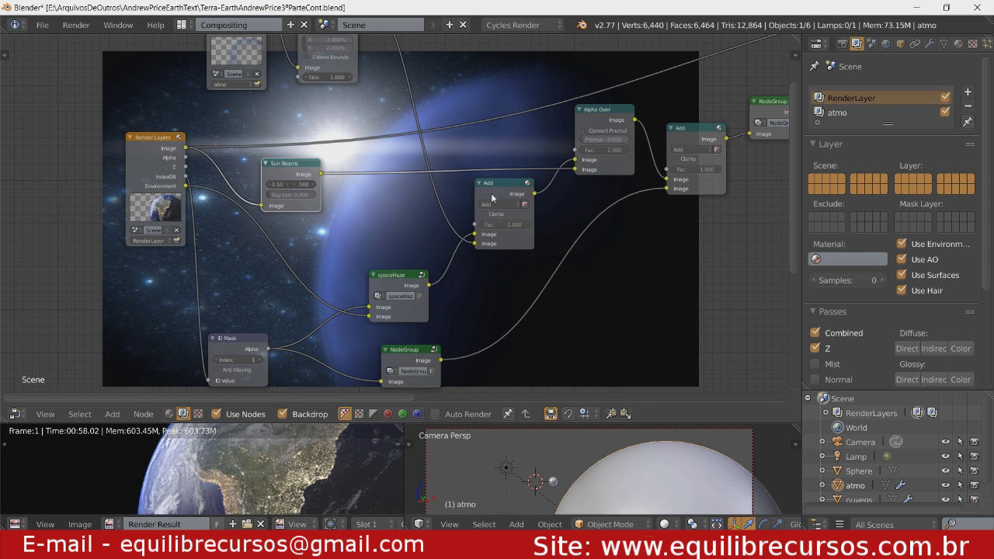
Step: Insert a duplicate Add node on the Sun Beams link and lengthen the sun rays
{"action": "left_click", "coordinate": [491, 195]}
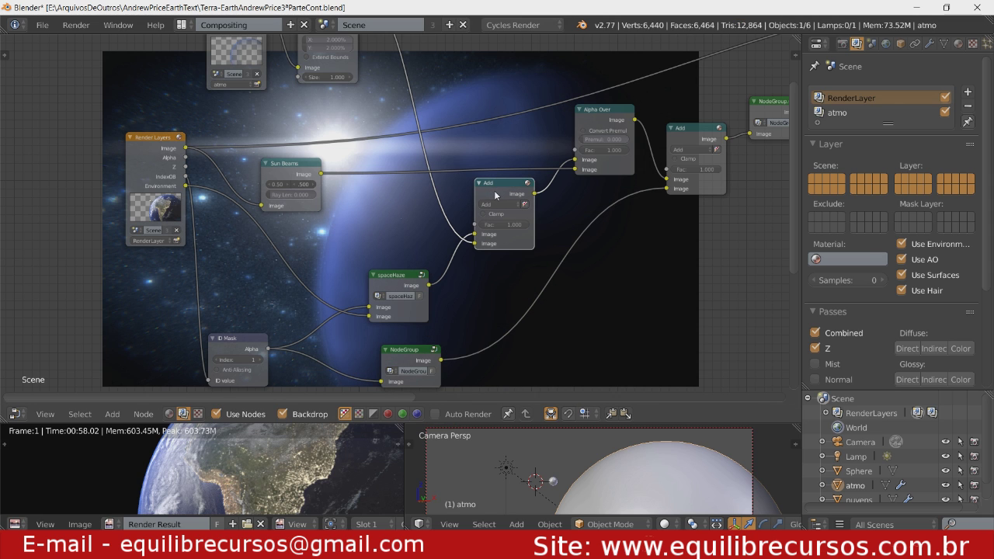
{"action": "key", "text": "shift+d"}
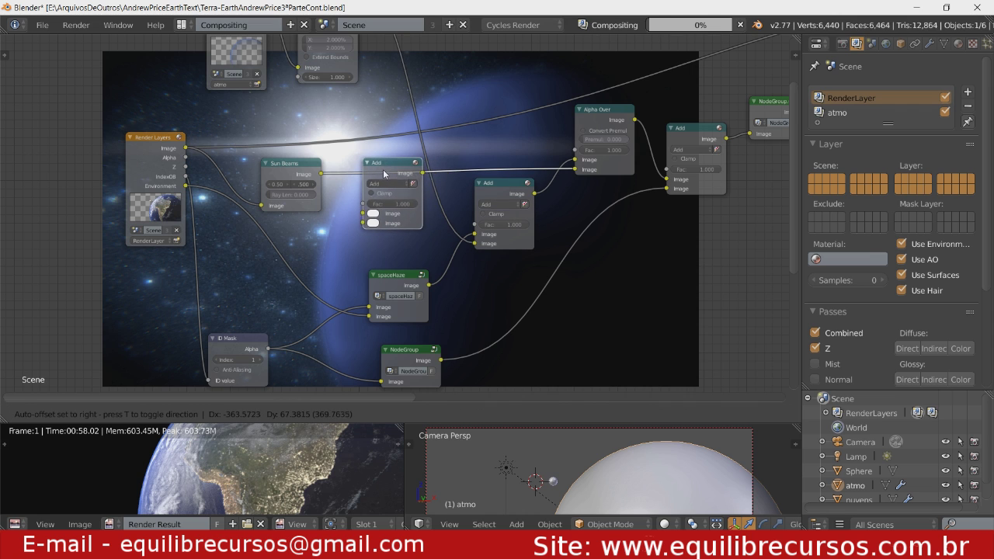
{"action": "left_click", "coordinate": [383, 174]}
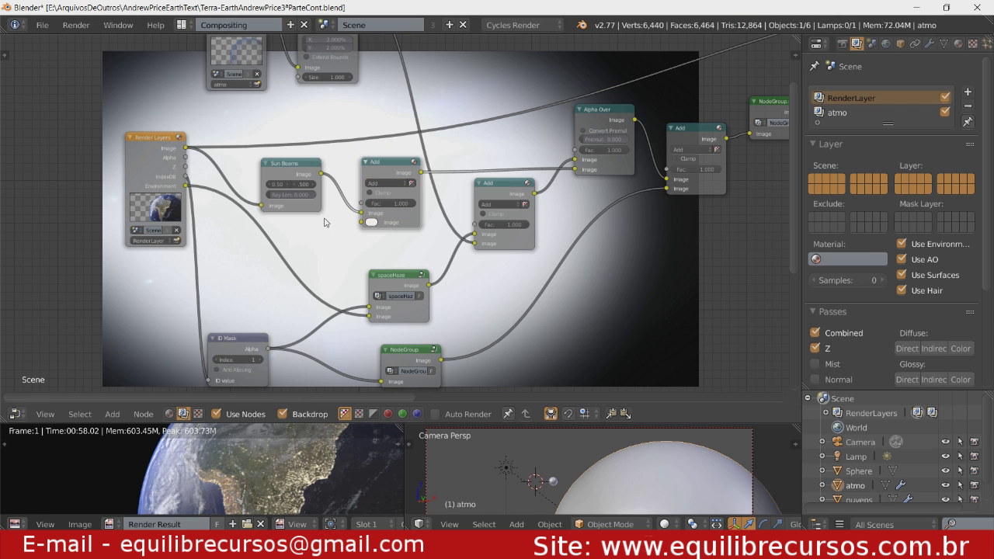
{"action": "left_click_drag", "start_coordinate": [270, 195], "coordinate": [323, 193]}
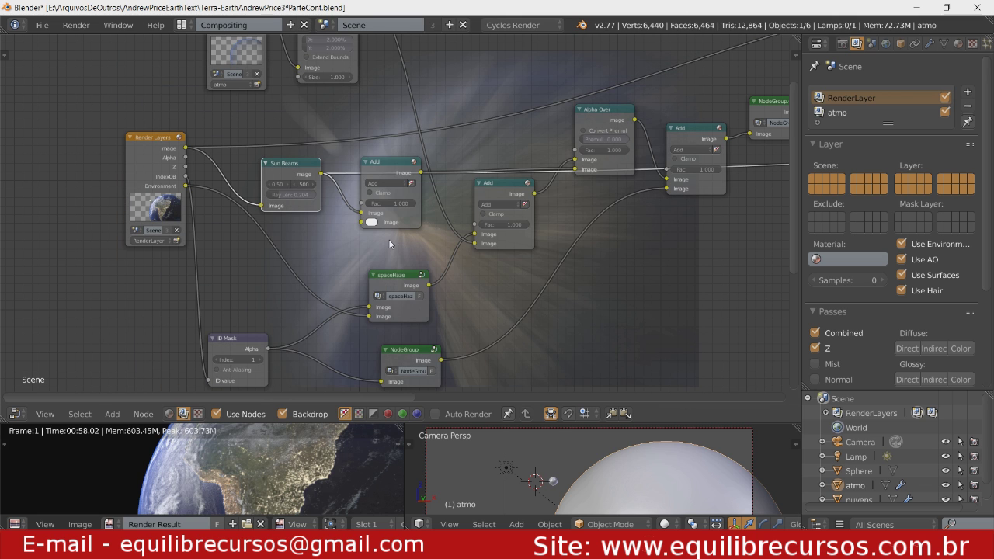
{"action": "middle_click_drag", "start_coordinate": [389, 244], "coordinate": [409, 284]}
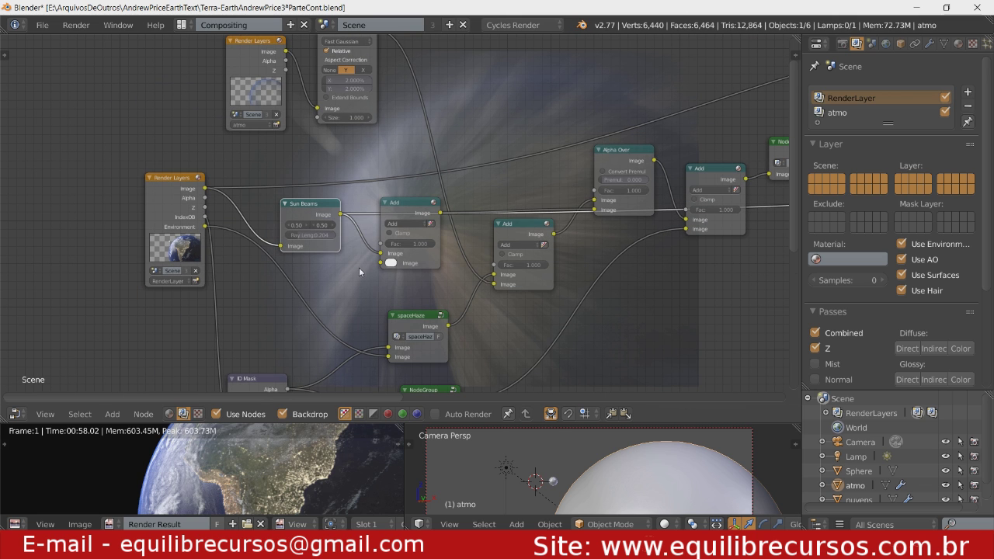
{"action": "left_click_drag", "start_coordinate": [304, 235], "coordinate": [317, 227]}
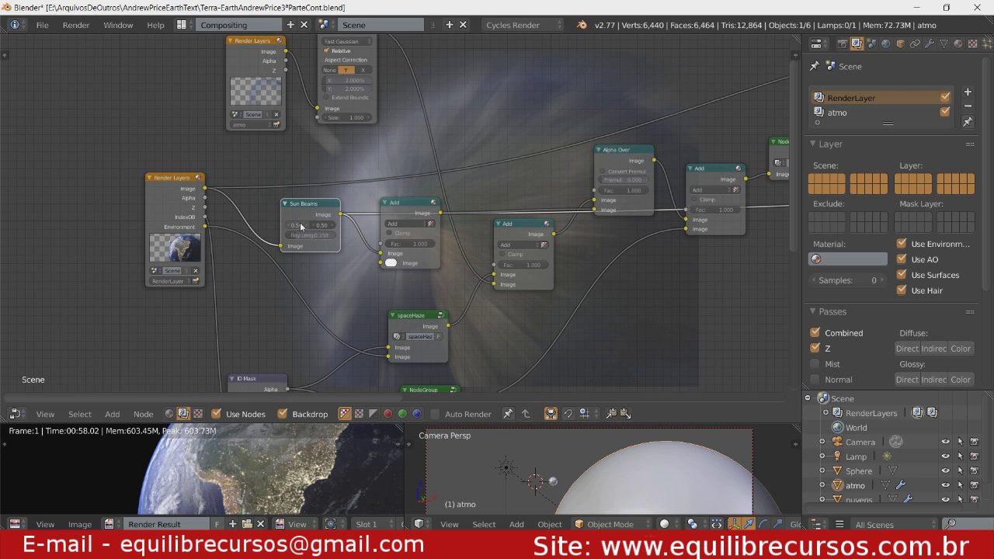
Step: Set the Sun Beams source X to about 0.40
{"action": "left_click", "coordinate": [300, 227]}
{"action": "type", "text": "0.2"}
{"action": "key", "text": "Return"}
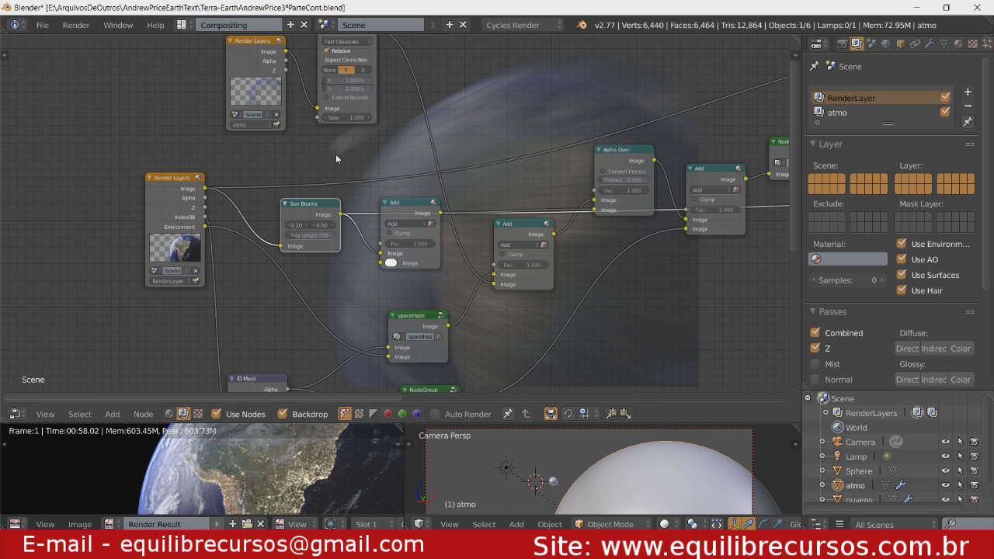
{"action": "left_click_drag", "start_coordinate": [306, 227], "coordinate": [309, 230]}
{"action": "left_click", "coordinate": [308, 228]}
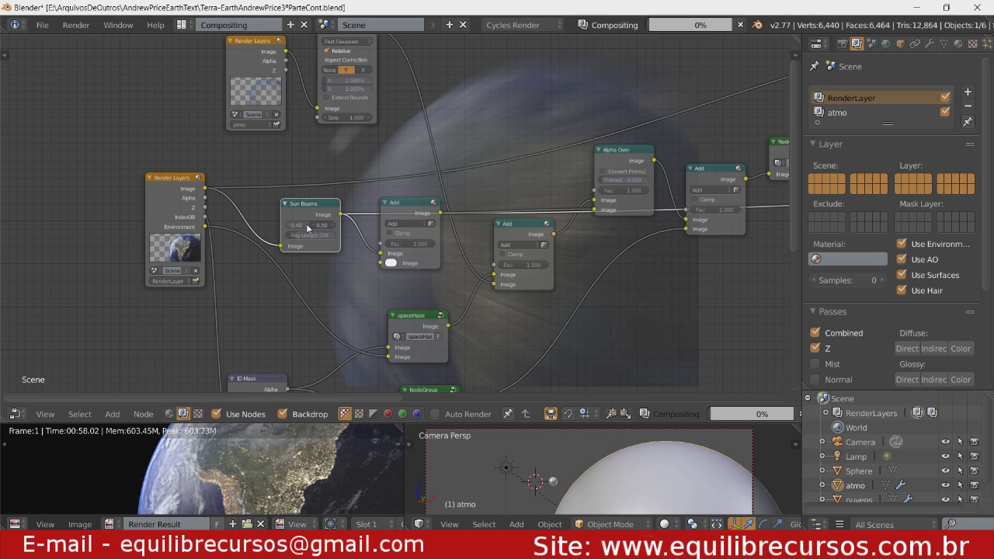
Step: Set the source Y to 0.71, refine X to 0.39, and shorten ray length to 0.100
{"action": "left_click", "coordinate": [319, 224]}
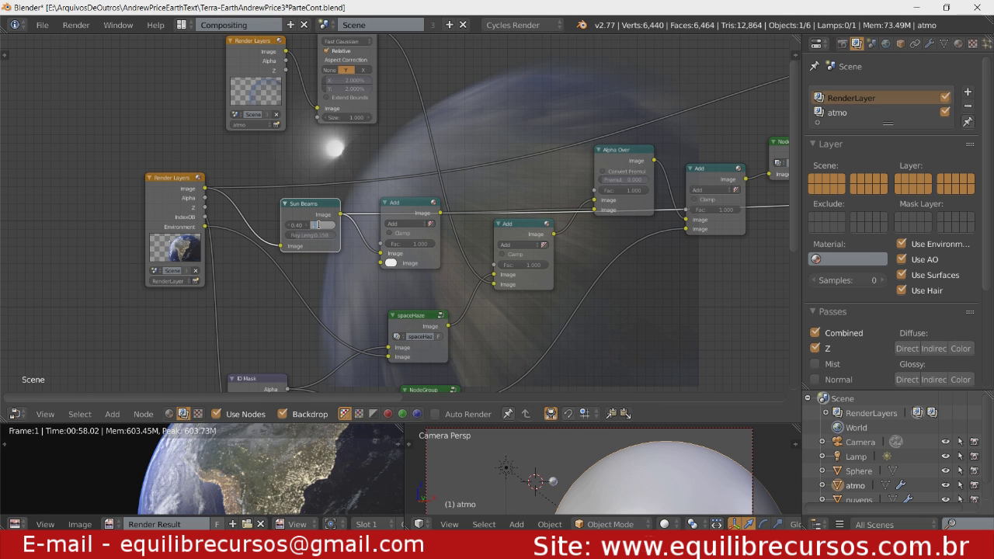
{"action": "type", "text": "0.3"}
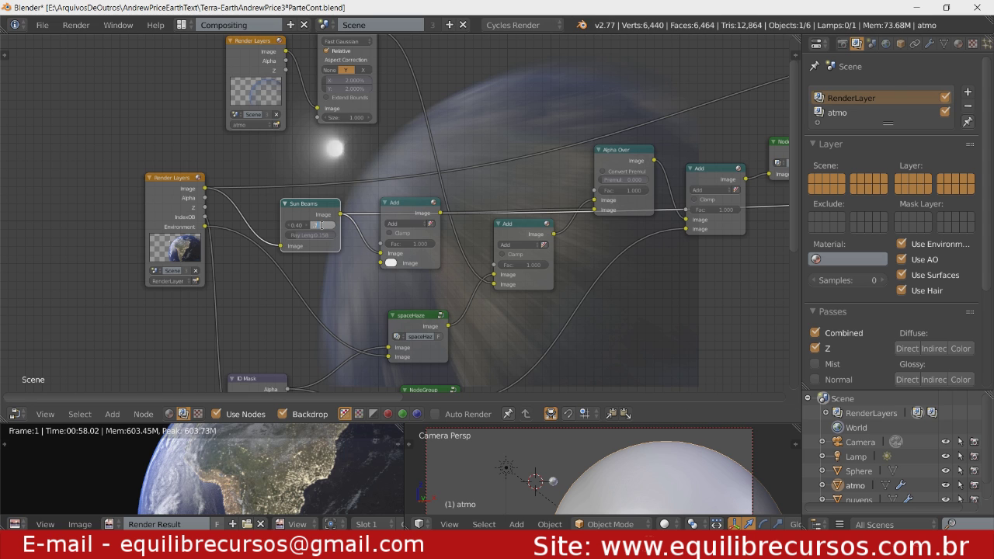
{"action": "key", "text": "Return"}
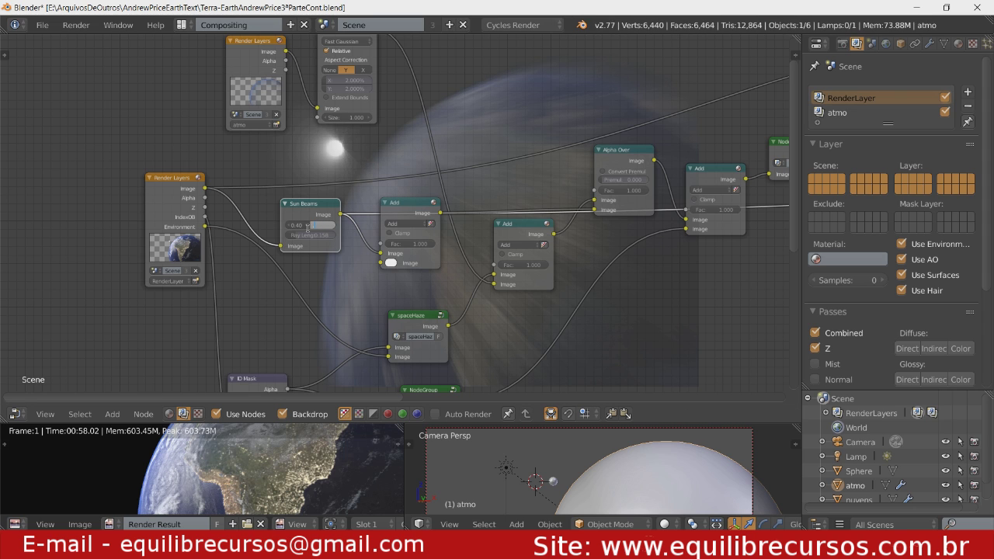
{"action": "key", "text": "BackSpace"}
{"action": "key", "text": "Escape"}
{"action": "left_click", "coordinate": [297, 224]}
{"action": "key", "text": "Return"}
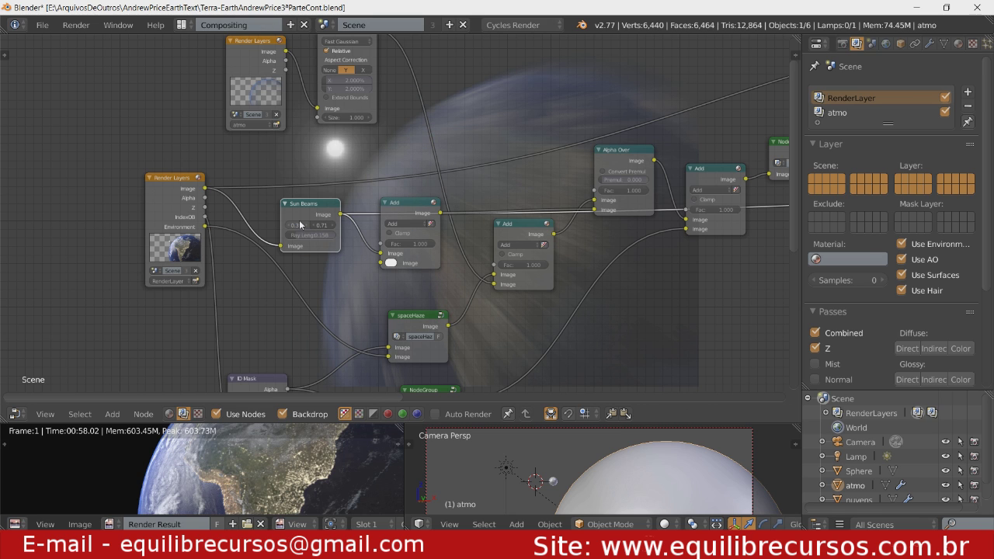
{"action": "left_click", "coordinate": [307, 234]}
{"action": "key", "text": "Return"}
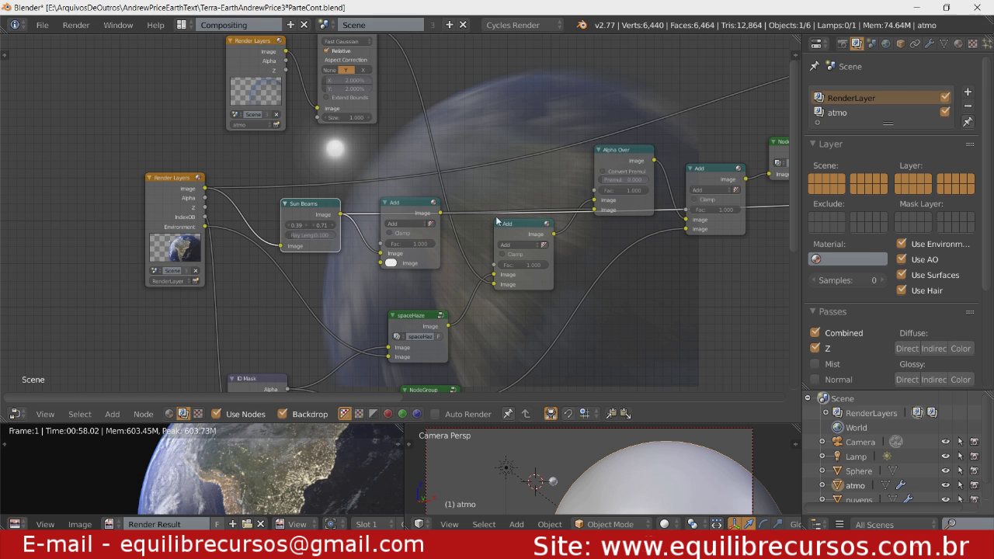
Step: Shift the new Add node left and link Sun Beams' Image output to its second Image input
{"action": "middle_click_drag", "start_coordinate": [525, 240], "coordinate": [467, 247]}
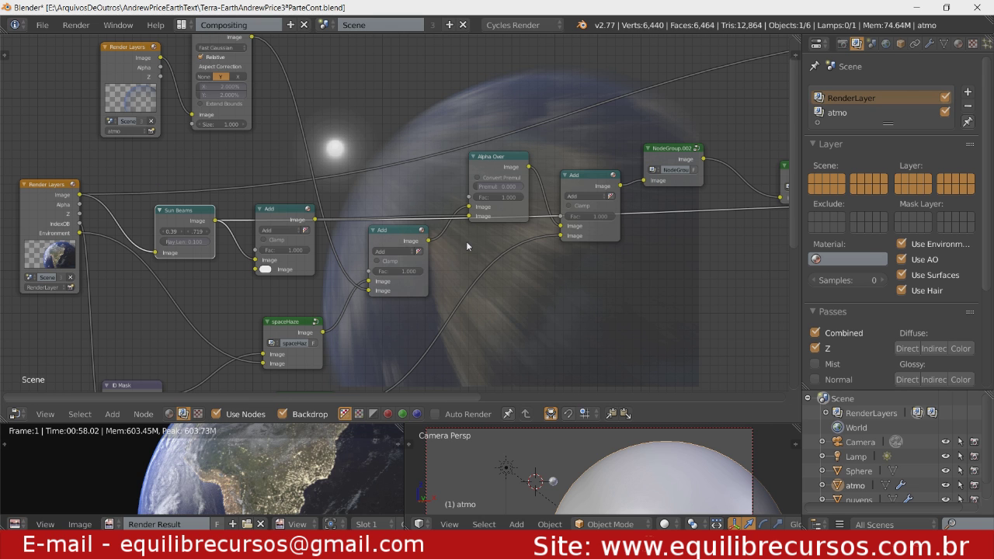
{"action": "left_click", "coordinate": [280, 208], "text": "ctrl+shift"}
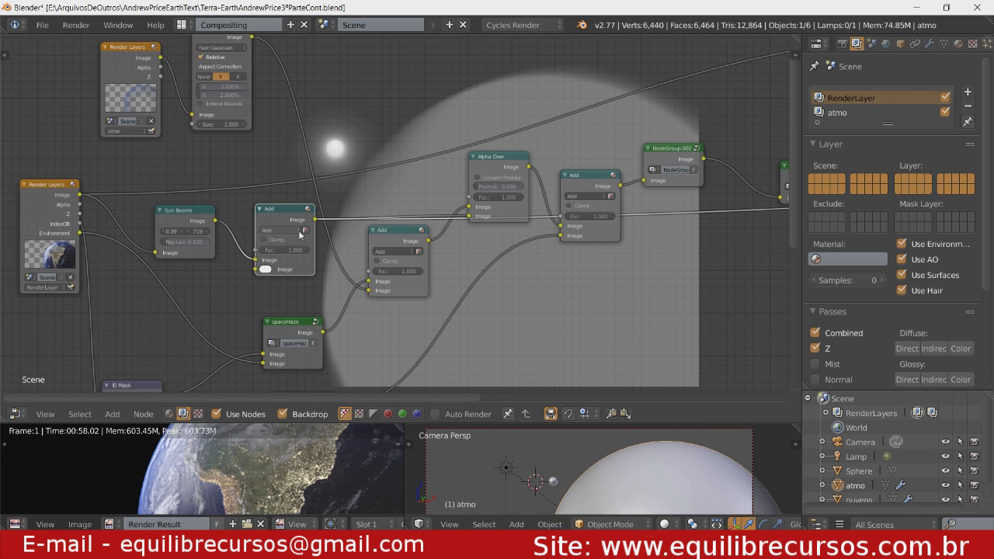
{"action": "left_click_drag", "start_coordinate": [301, 234], "coordinate": [287, 232]}
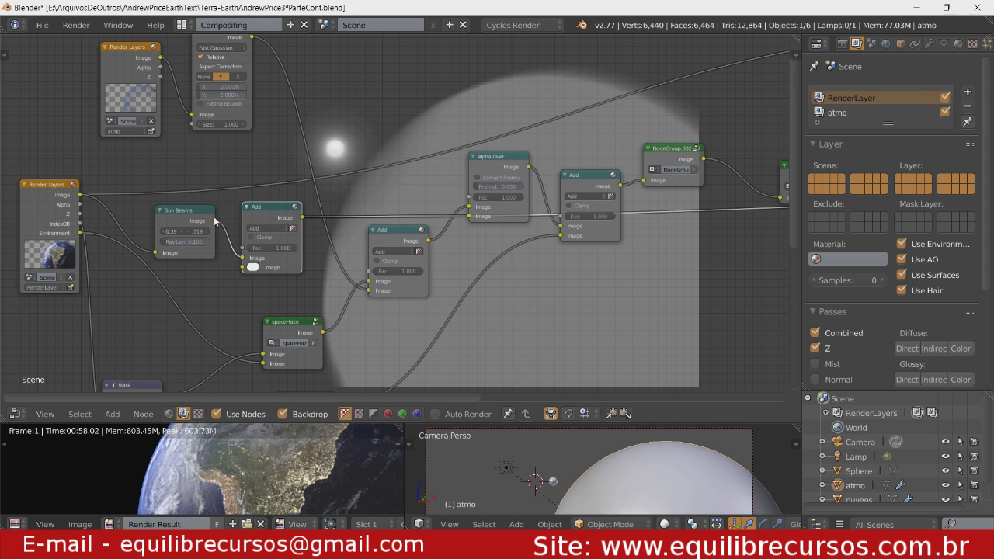
{"action": "left_click_drag", "start_coordinate": [216, 221], "coordinate": [243, 267]}
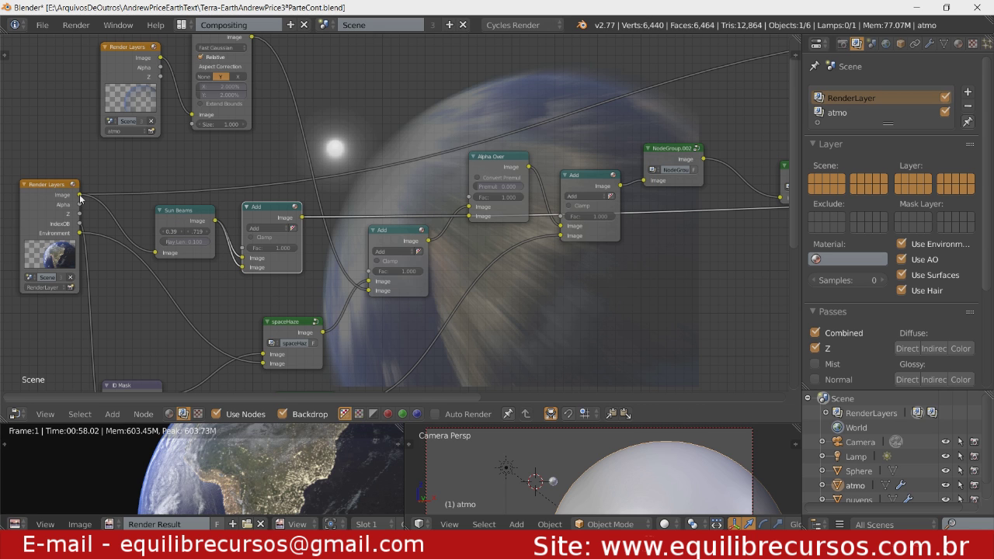
{"action": "left_click_drag", "start_coordinate": [80, 195], "coordinate": [243, 256]}
Step: Place the Add node and route the Lens Distortion result to the Viewer output
{"action": "scroll", "coordinate": [309, 234], "scroll_direction": "down", "scroll_amount": 3}
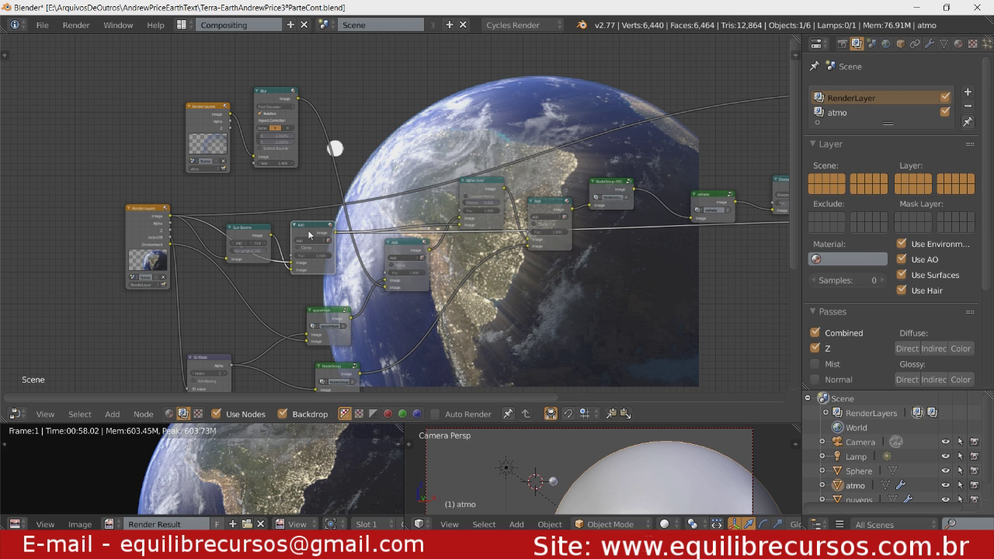
{"action": "left_click_drag", "start_coordinate": [309, 234], "coordinate": [455, 227]}
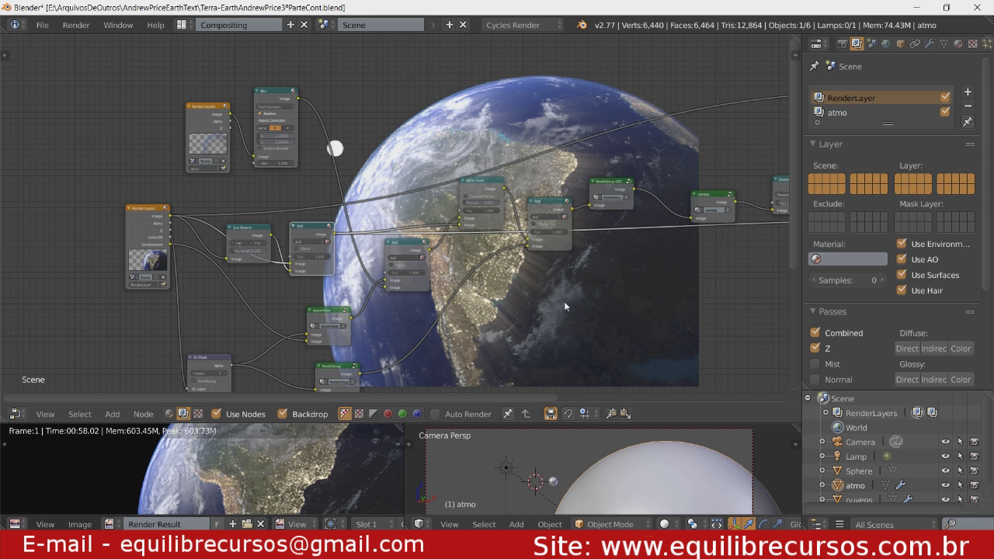
{"action": "scroll", "coordinate": [567, 301], "scroll_direction": "down", "scroll_amount": 1}
{"action": "scroll", "coordinate": [578, 299], "scroll_direction": "down", "scroll_amount": 1}
{"action": "scroll", "coordinate": [622, 272], "scroll_direction": "down", "scroll_amount": 1}
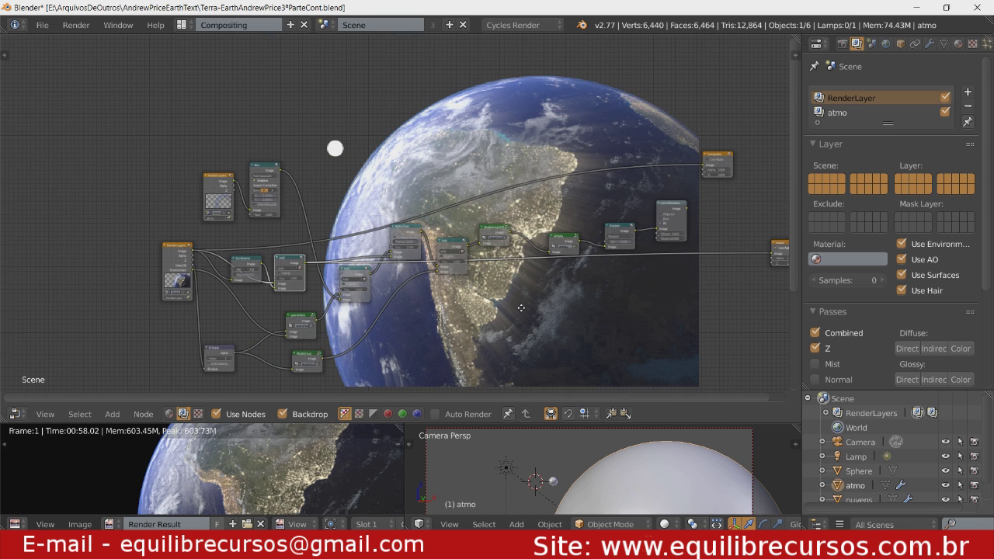
{"action": "left_click", "coordinate": [672, 221], "text": "ctrl+shift"}
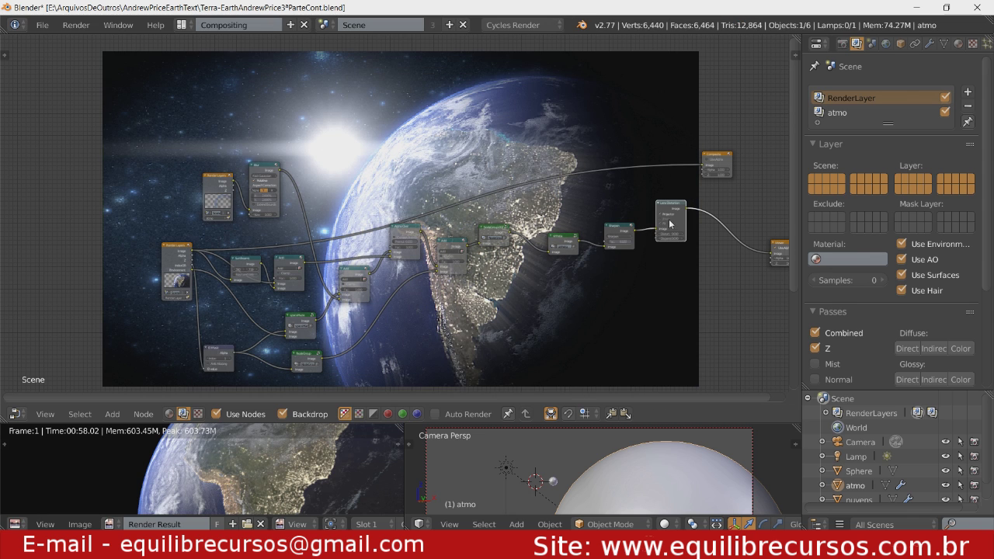
Step: Enlarge the backdrop preview twice with Alt+V to inspect the composite
{"action": "middle_click_drag", "start_coordinate": [519, 300], "coordinate": [533, 292]}
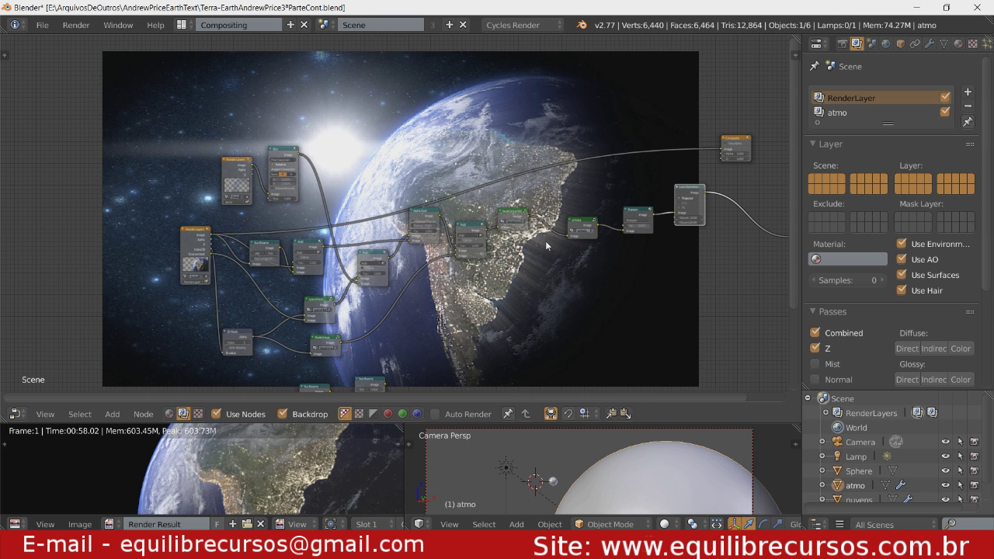
{"action": "scroll", "coordinate": [540, 284], "scroll_direction": "up", "scroll_amount": 1}
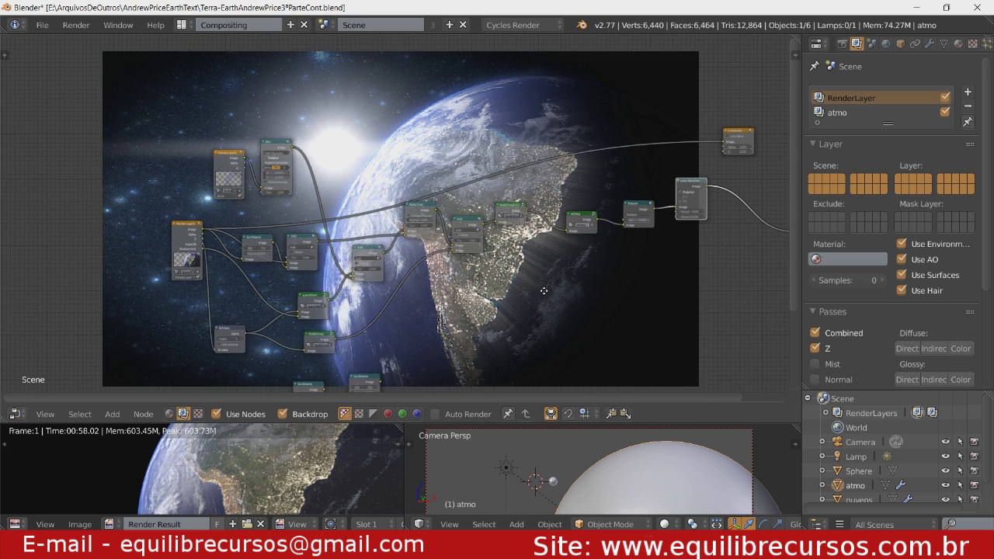
{"action": "scroll", "coordinate": [542, 280], "scroll_direction": "up", "scroll_amount": 1}
{"action": "scroll", "coordinate": [542, 273], "scroll_direction": "up", "scroll_amount": 1}
{"action": "key", "text": "alt+v"}
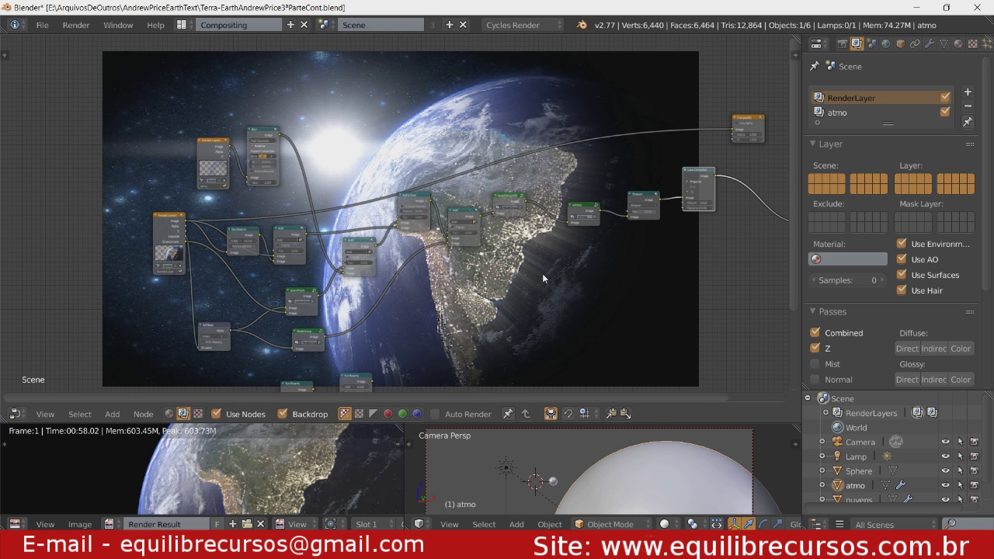
{"action": "key", "text": "alt+v"}
{"action": "key", "text": "alt+v"}
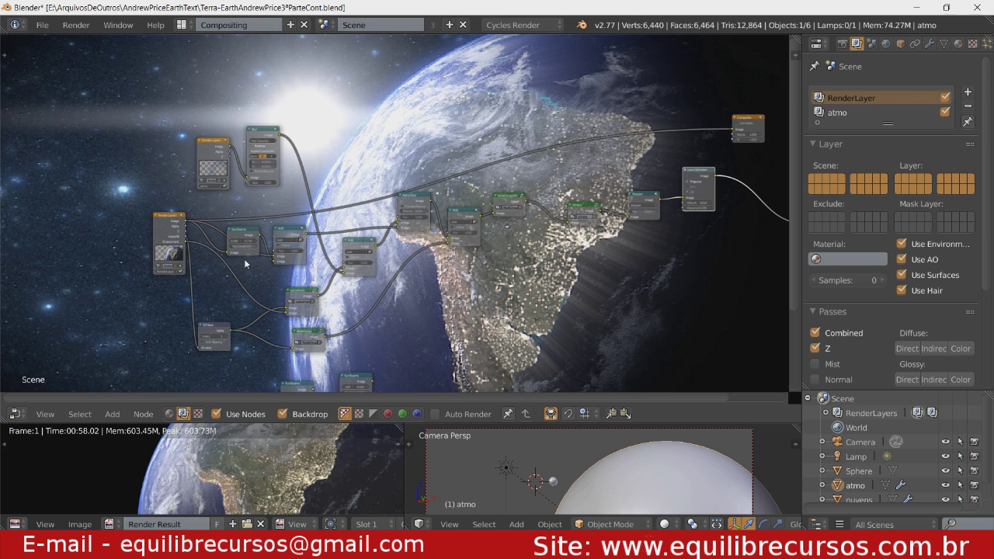
{"action": "scroll", "coordinate": [245, 264], "scroll_direction": "up", "scroll_amount": 1}
{"action": "scroll", "coordinate": [253, 248], "scroll_direction": "up", "scroll_amount": 1}
{"action": "scroll", "coordinate": [260, 233], "scroll_direction": "up", "scroll_amount": 1}
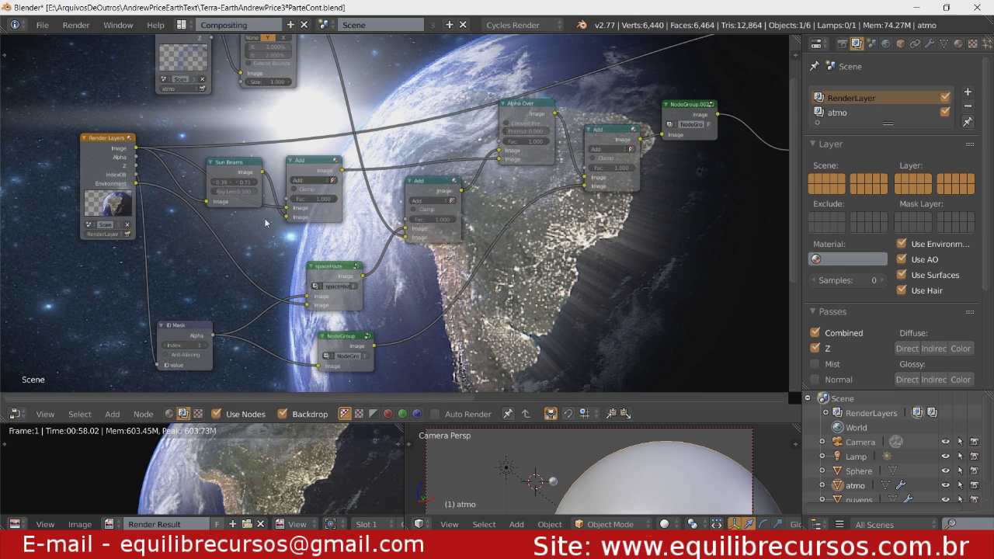
{"action": "scroll", "coordinate": [256, 210], "scroll_direction": "up", "scroll_amount": 1}
Step: Adjust the sun ray length, nudge Sun Beams and Add, and move the lower NodeGroup down-left
{"action": "left_click", "coordinate": [239, 190]}
{"action": "type", "text": "0.3"}
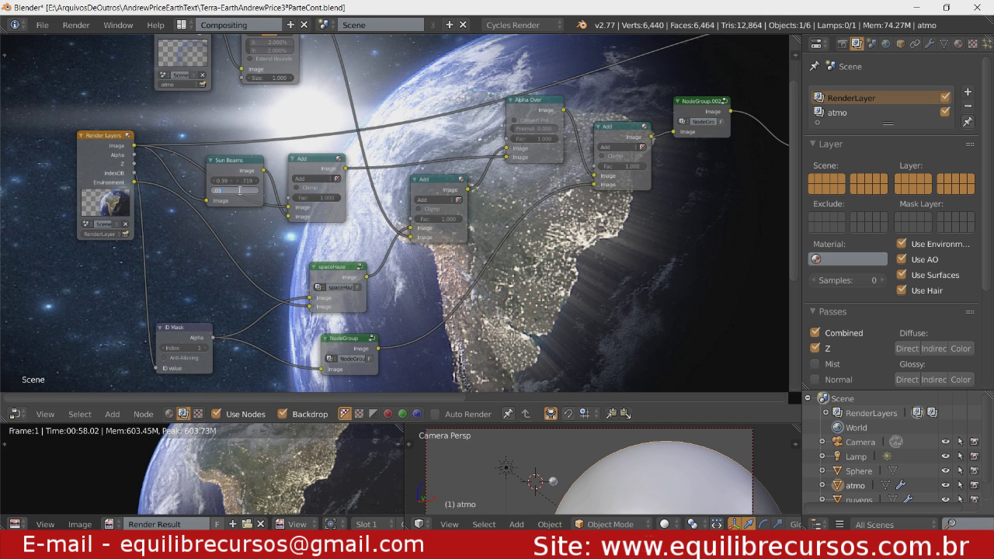
{"action": "key", "text": "Return"}
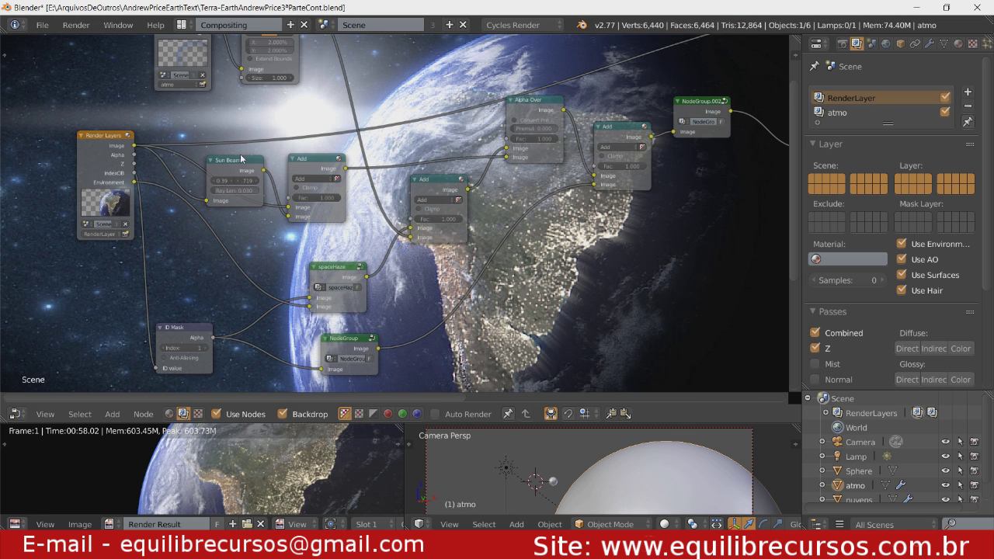
{"action": "left_click_drag", "start_coordinate": [248, 161], "coordinate": [251, 158]}
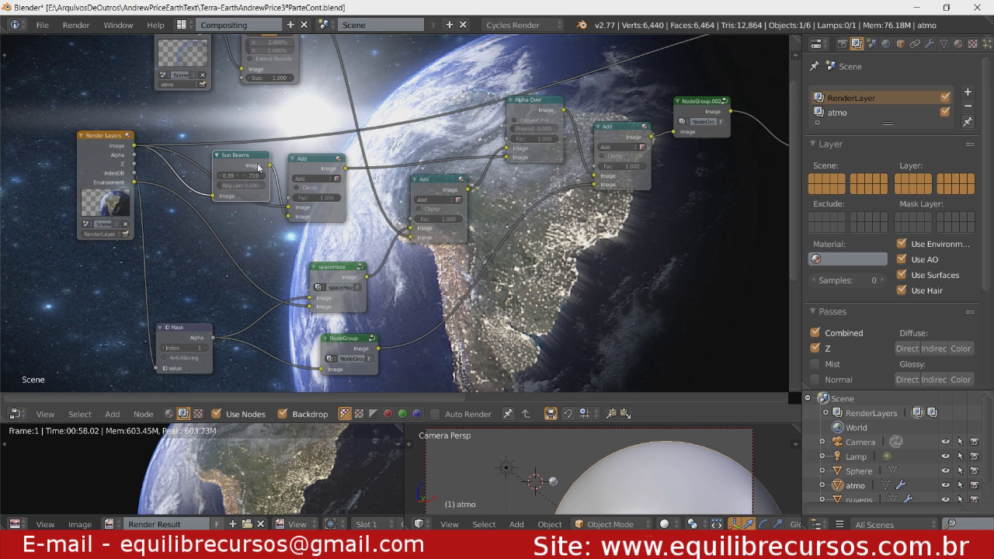
{"action": "left_click_drag", "start_coordinate": [316, 176], "coordinate": [322, 173]}
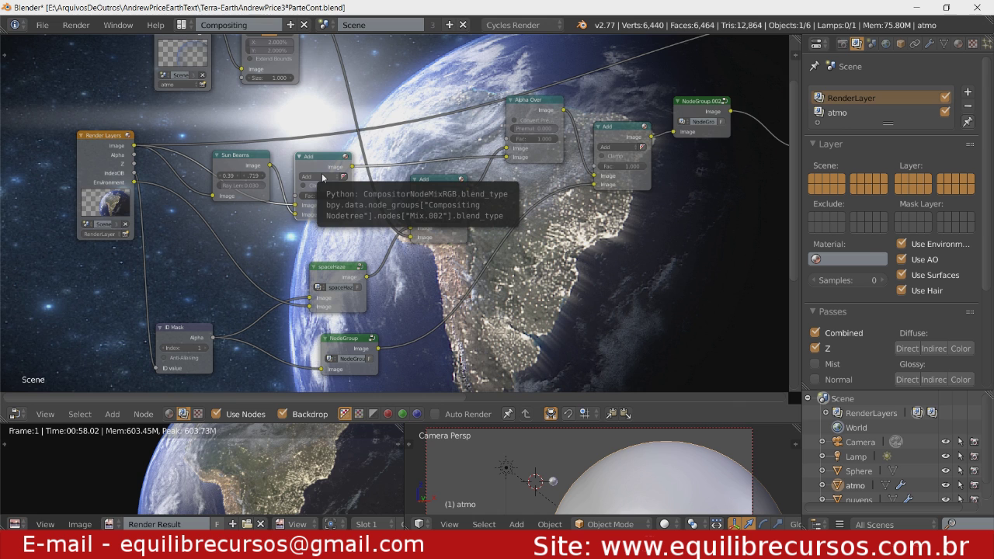
{"action": "scroll", "coordinate": [349, 265], "scroll_direction": "down", "scroll_amount": 2}
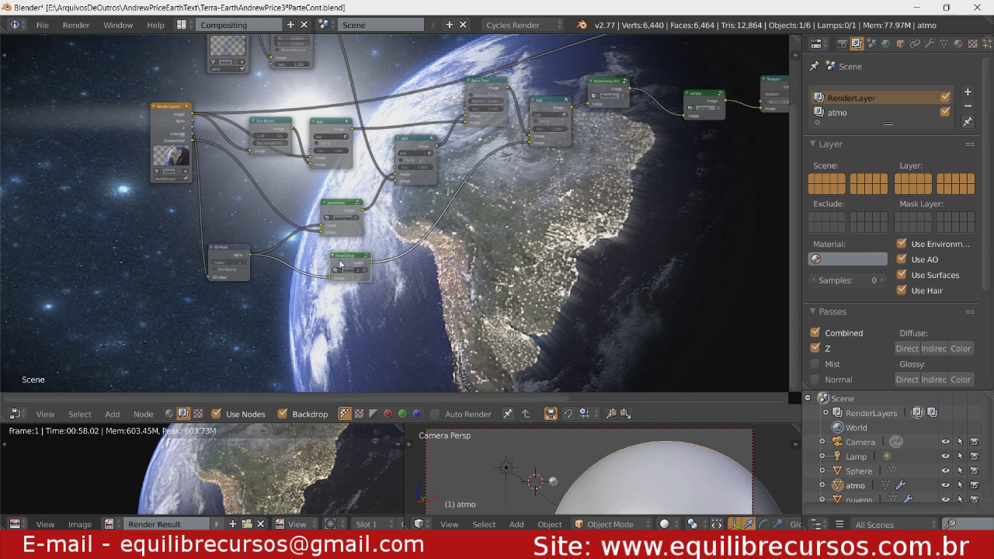
{"action": "left_click_drag", "start_coordinate": [344, 266], "coordinate": [334, 271]}
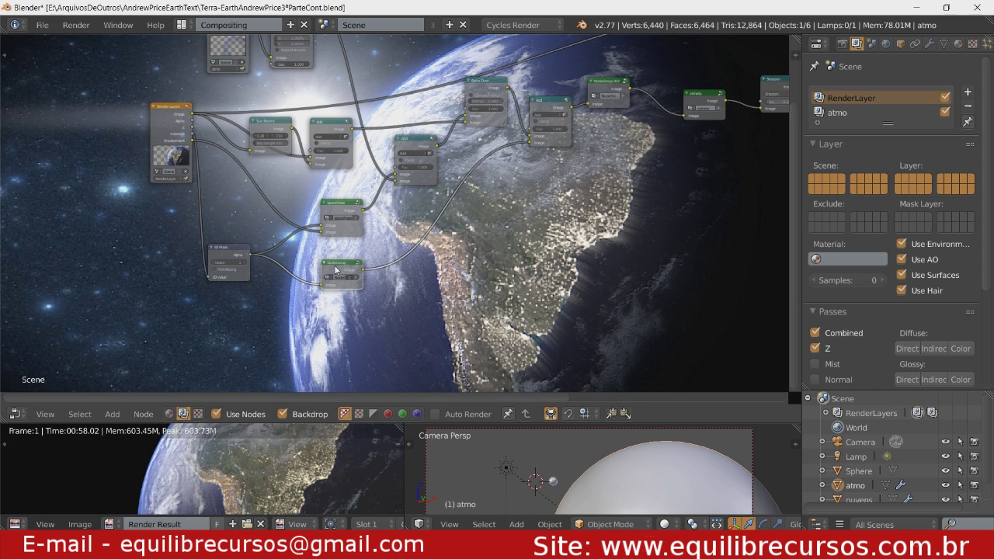
Step: Inside the node group, duplicate the Glare node and place the copy below Sun Beams
{"action": "key", "text": "Tab"}
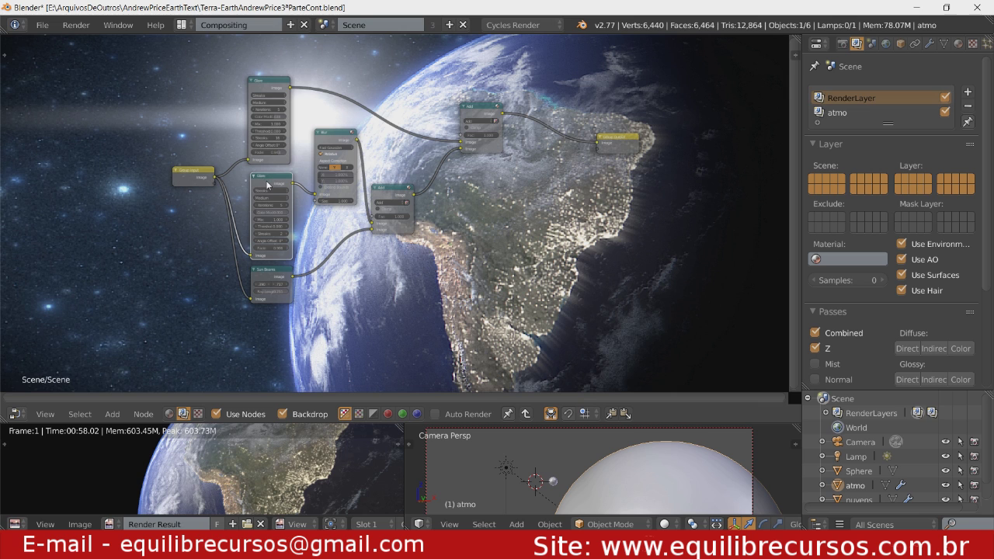
{"action": "key", "text": "shift+d"}
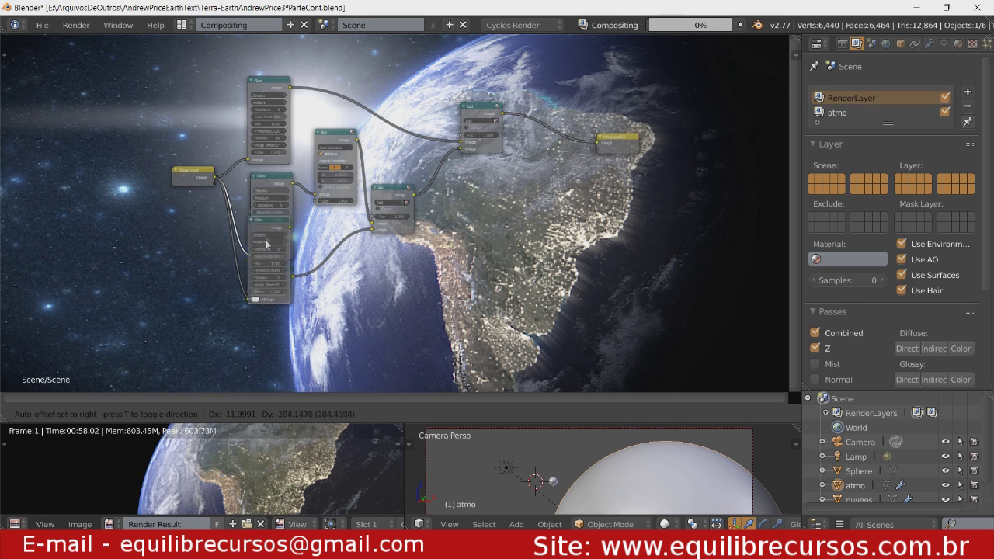
{"action": "left_click", "coordinate": [266, 318]}
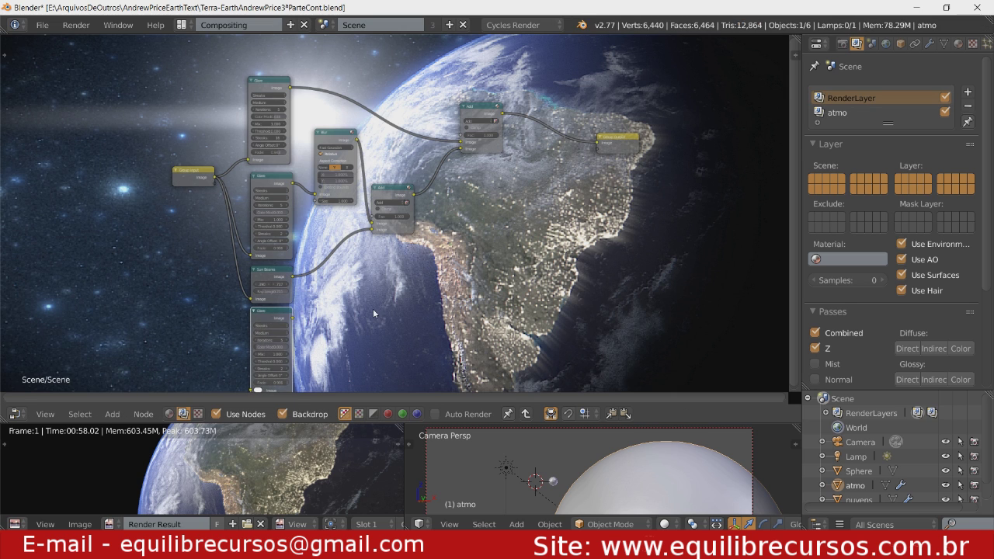
{"action": "mouse_move", "coordinate": [367, 316]}
{"action": "middle_mouse_down"}
{"action": "mouse_move", "coordinate": [366, 264]}
{"action": "mouse_move", "coordinate": [358, 265]}
{"action": "middle_mouse_up"}
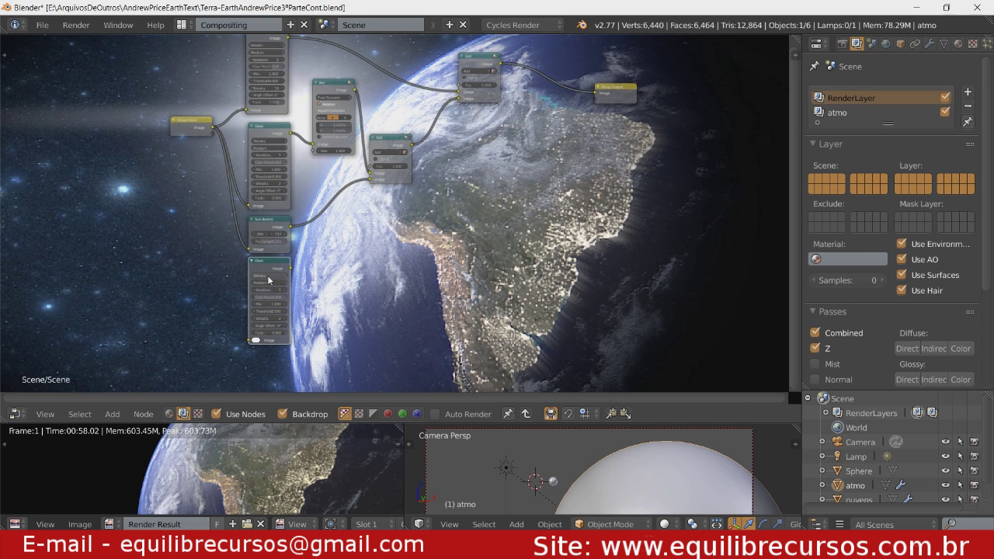
Step: Set the new Glare to Ghosts, feed it the Group Input image, and preview its result
{"action": "left_click", "coordinate": [271, 275]}
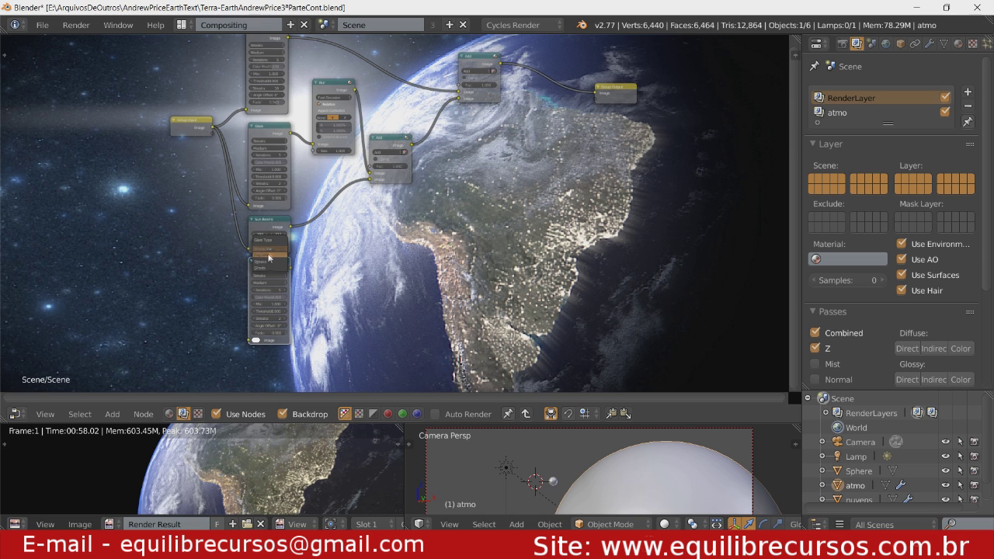
{"action": "left_click", "coordinate": [268, 269]}
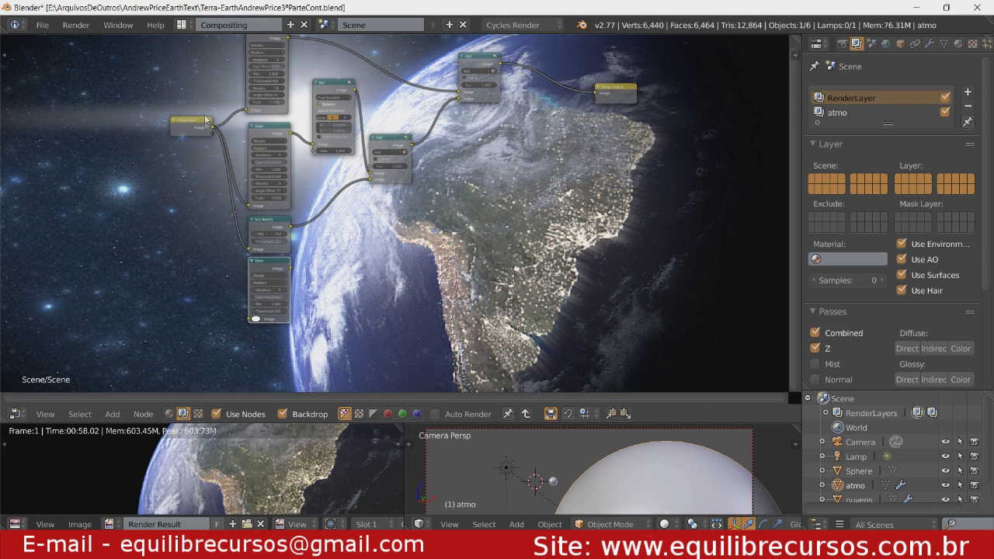
{"action": "left_click_drag", "start_coordinate": [214, 128], "coordinate": [250, 318]}
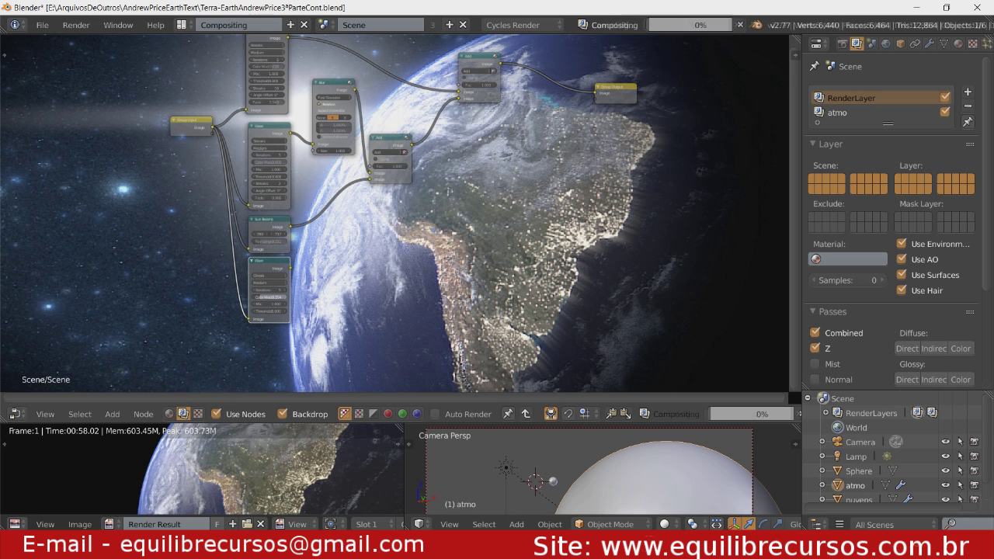
{"action": "left_click_drag", "start_coordinate": [268, 296], "coordinate": [294, 292]}
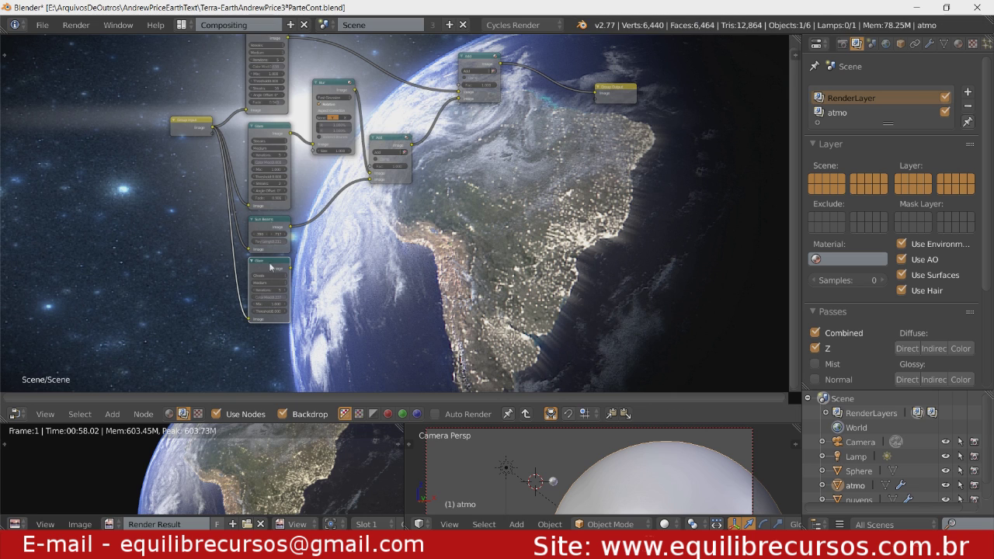
{"action": "left_click", "coordinate": [286, 293], "text": "ctrl+shift"}
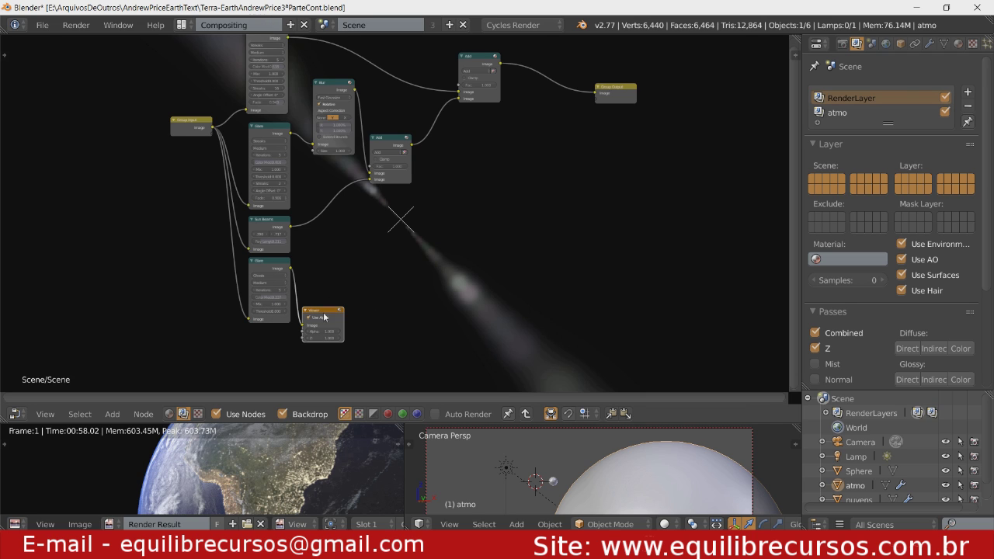
Step: Delete the Viewer, insert a duplicate Add node before Group Output fed by Ghosts glare, then exit
{"action": "left_click_drag", "start_coordinate": [327, 317], "coordinate": [357, 289]}
{"action": "key", "text": "x"}
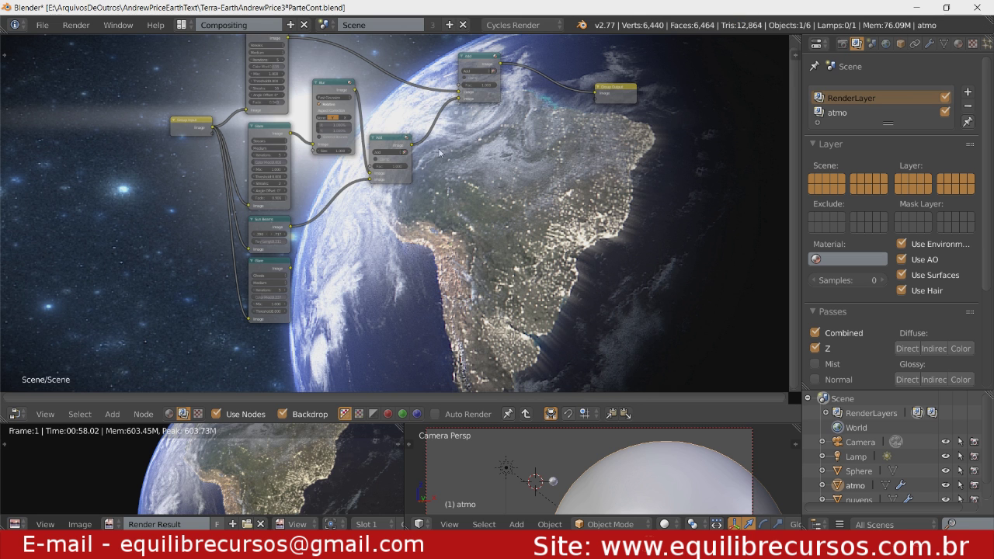
{"action": "right_click", "coordinate": [489, 78]}
{"action": "key", "text": "shift+d"}
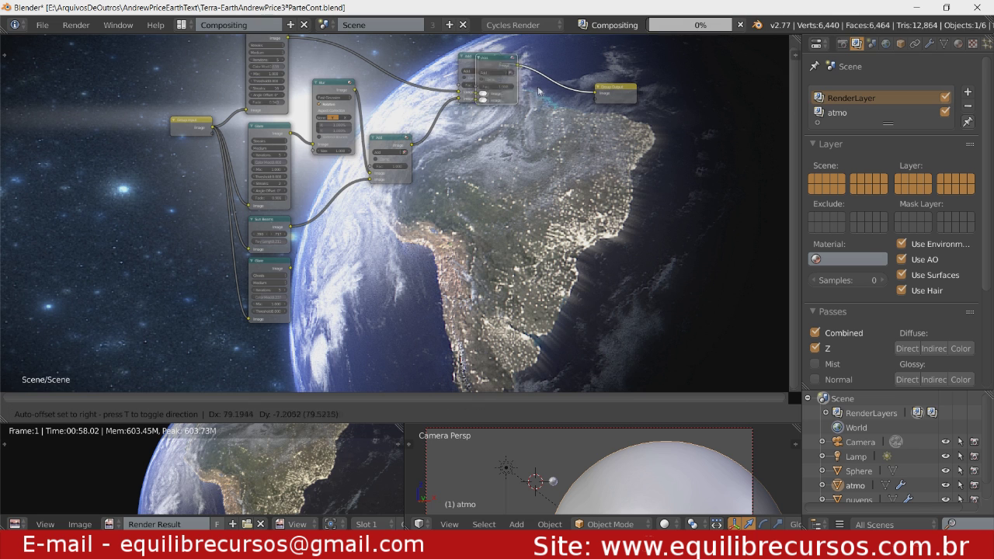
{"action": "left_click", "coordinate": [580, 97]}
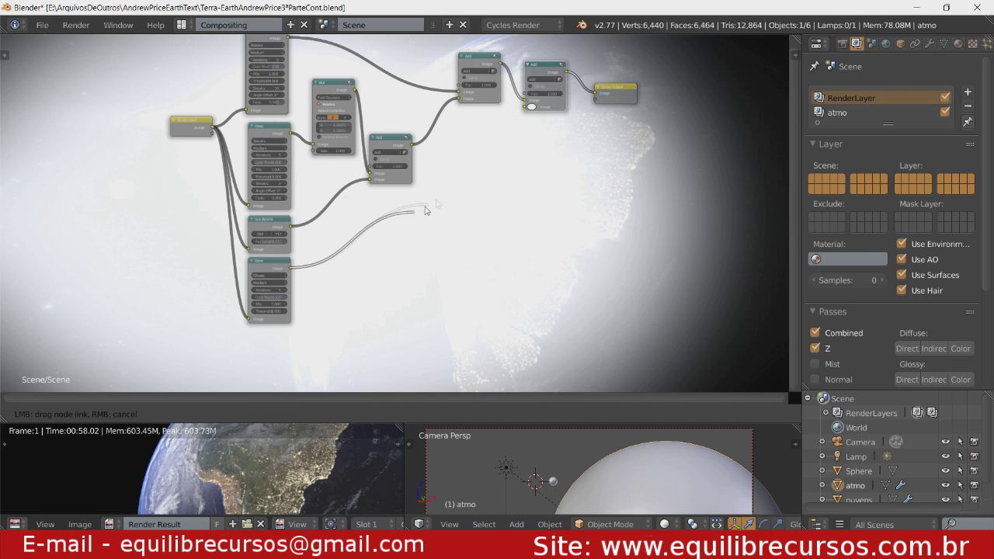
{"action": "left_click_drag", "start_coordinate": [289, 268], "coordinate": [526, 106]}
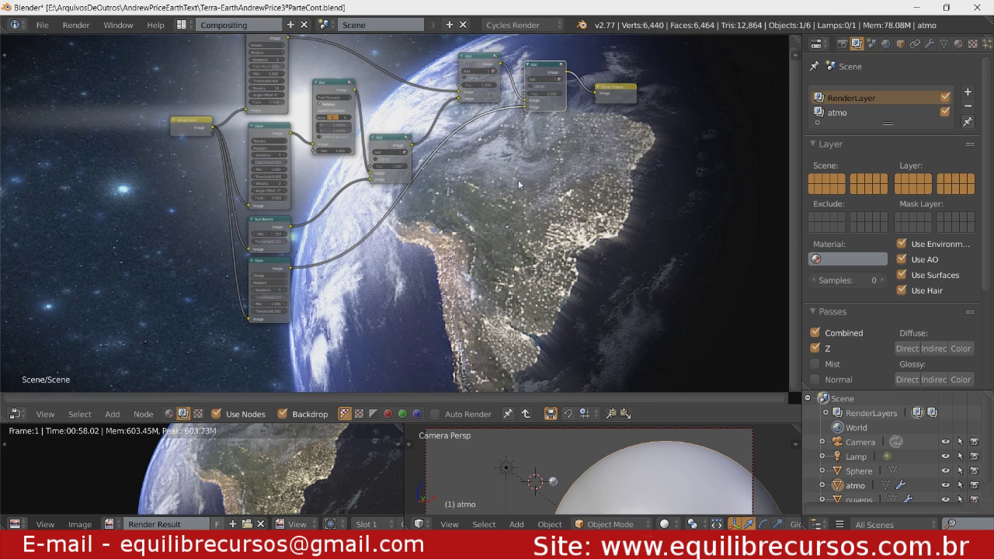
{"action": "key", "text": "Home"}
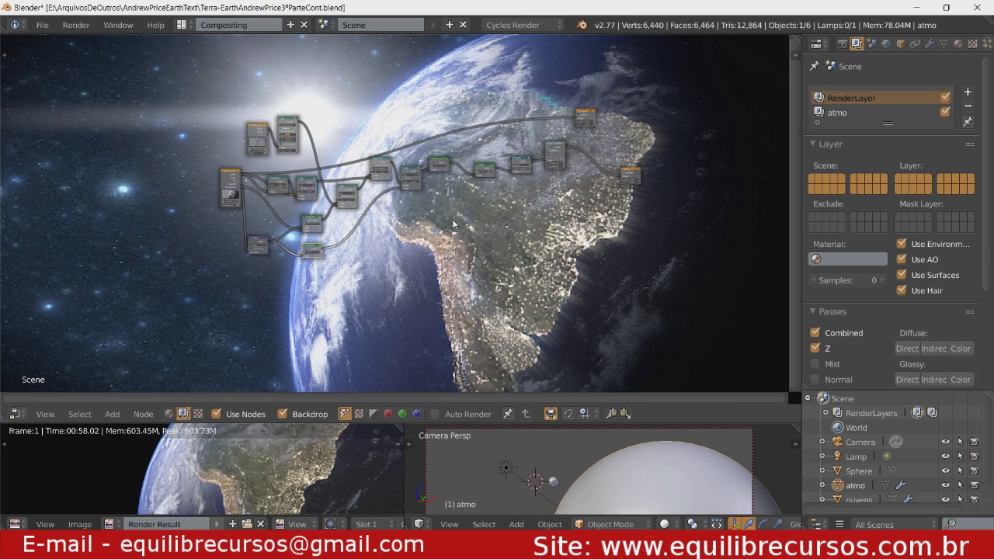
Step: Shrink the backdrop preview and move the whole node tree to the lower left
{"action": "scroll", "coordinate": [452, 227], "scroll_direction": "down", "scroll_amount": 1}
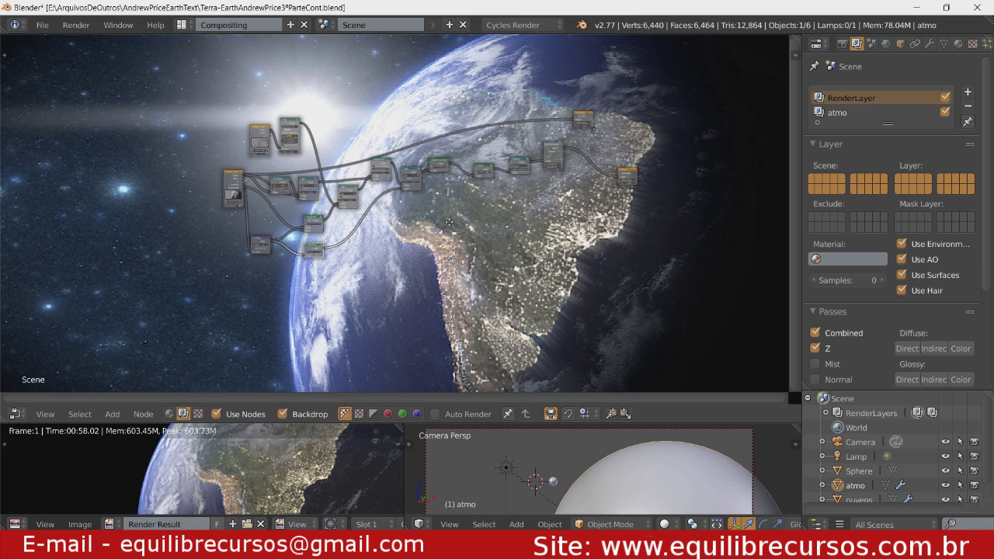
{"action": "scroll", "coordinate": [447, 233], "scroll_direction": "down", "scroll_amount": 2}
{"action": "key", "text": "v"}
{"action": "key", "text": "v"}
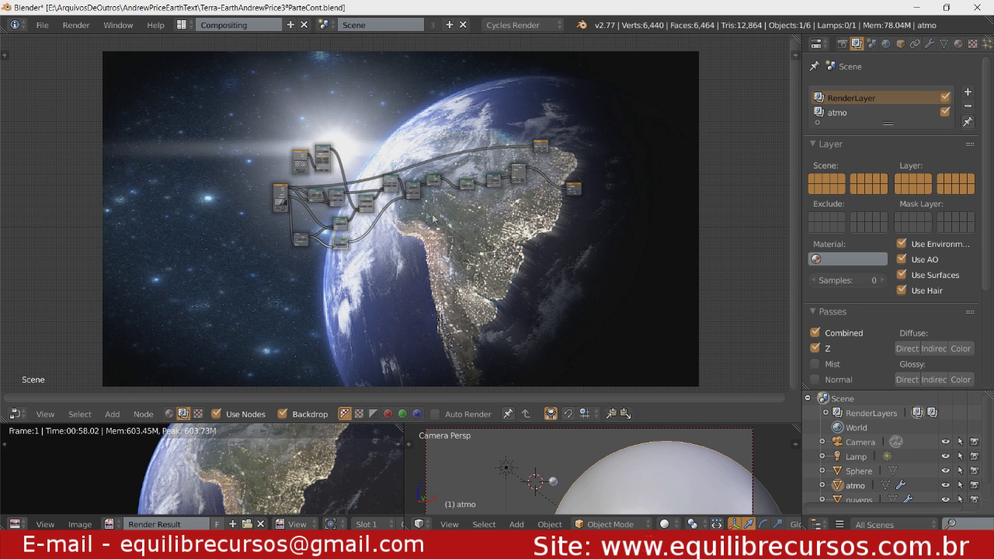
{"action": "key", "text": "a"}
{"action": "key", "text": "a"}
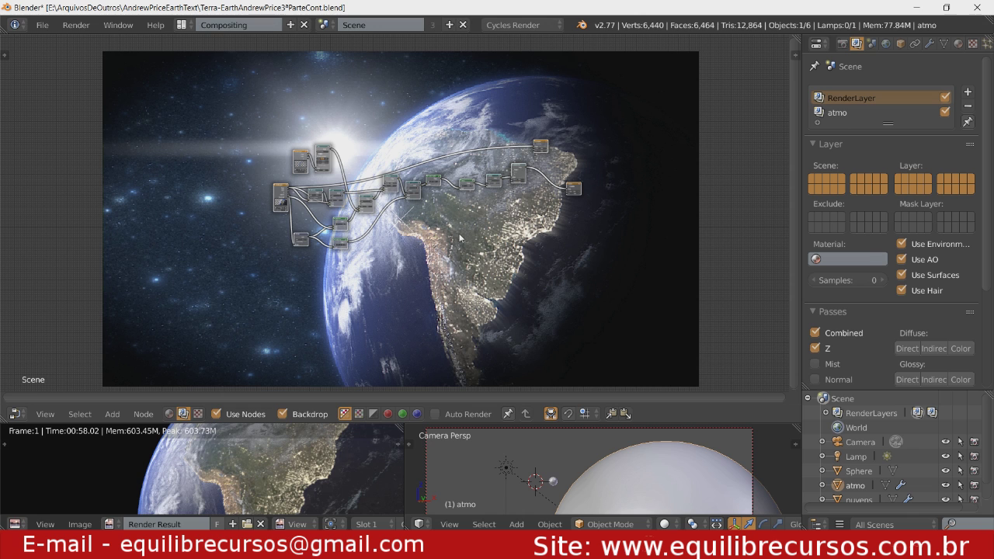
{"action": "key", "text": "g"}
{"action": "left_click", "coordinate": [202, 357]}
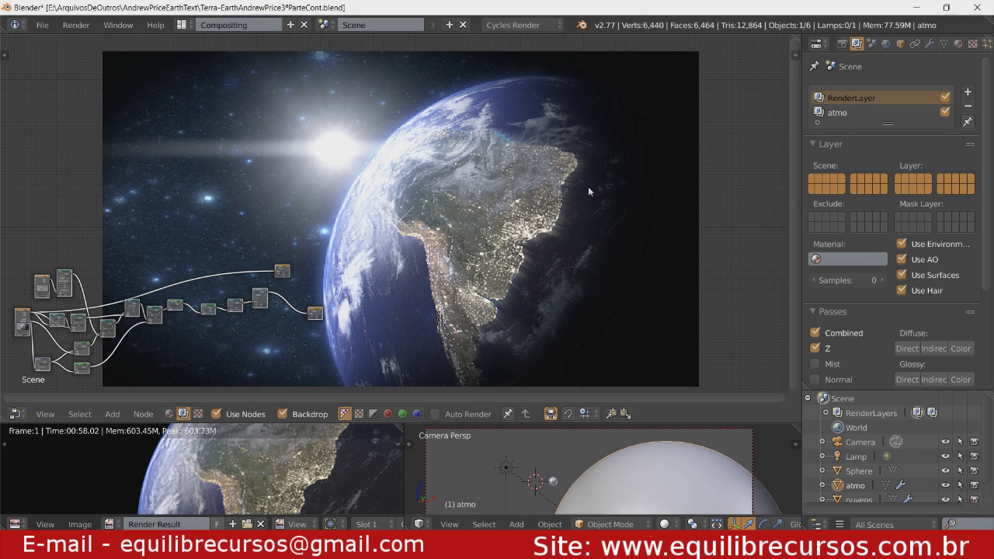
{"action": "key", "text": "v"}
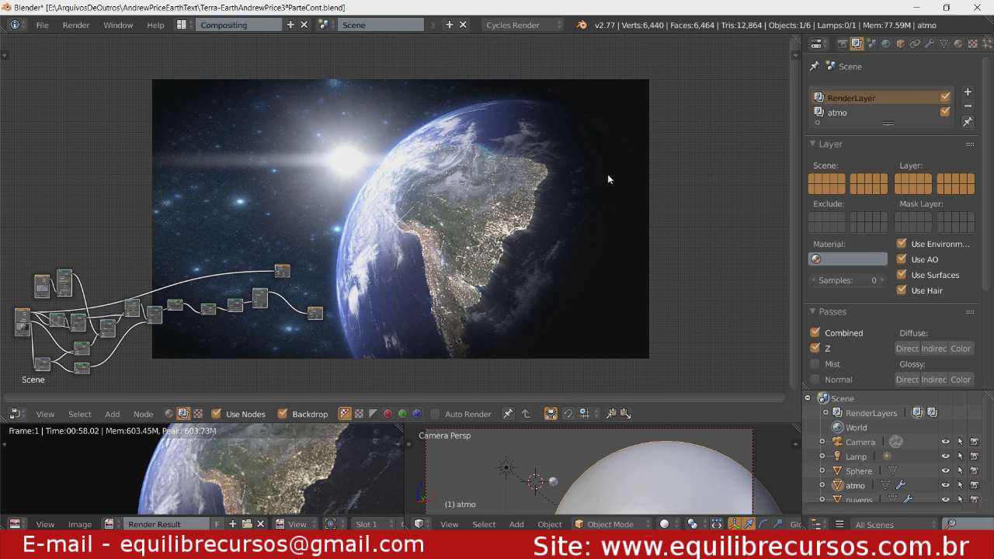
Step: Reposition the Composite node and link the Lens Distortion output into it
{"action": "right_click", "coordinate": [282, 269]}
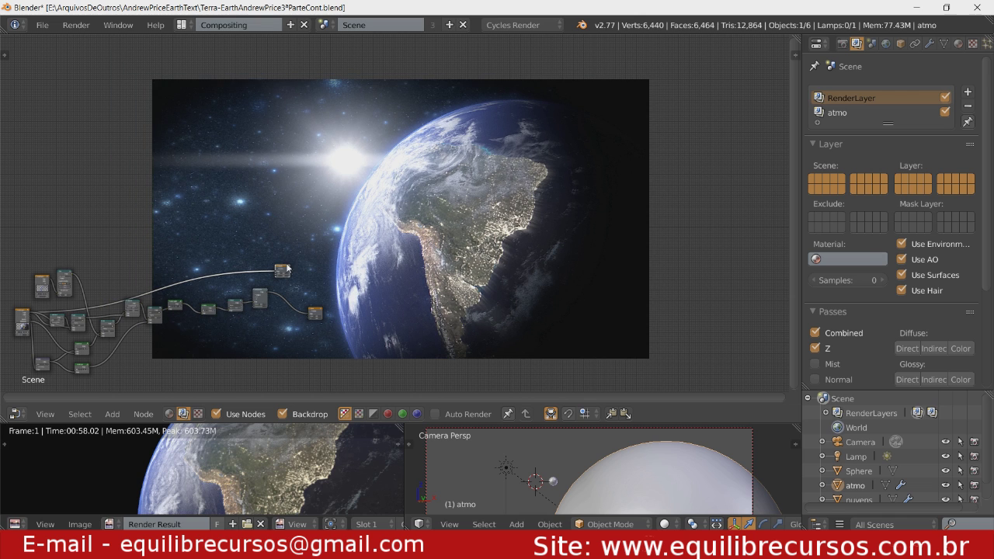
{"action": "right_click_drag", "start_coordinate": [289, 267], "coordinate": [300, 249]}
{"action": "left_click_drag", "start_coordinate": [268, 293], "coordinate": [289, 253]}
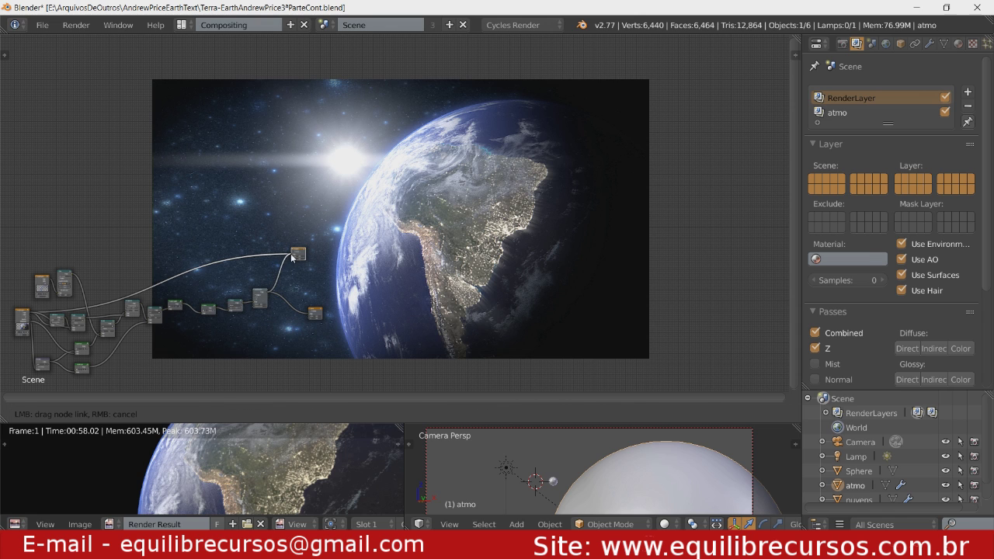
{"action": "scroll", "coordinate": [297, 261], "scroll_direction": "up", "scroll_amount": 3}
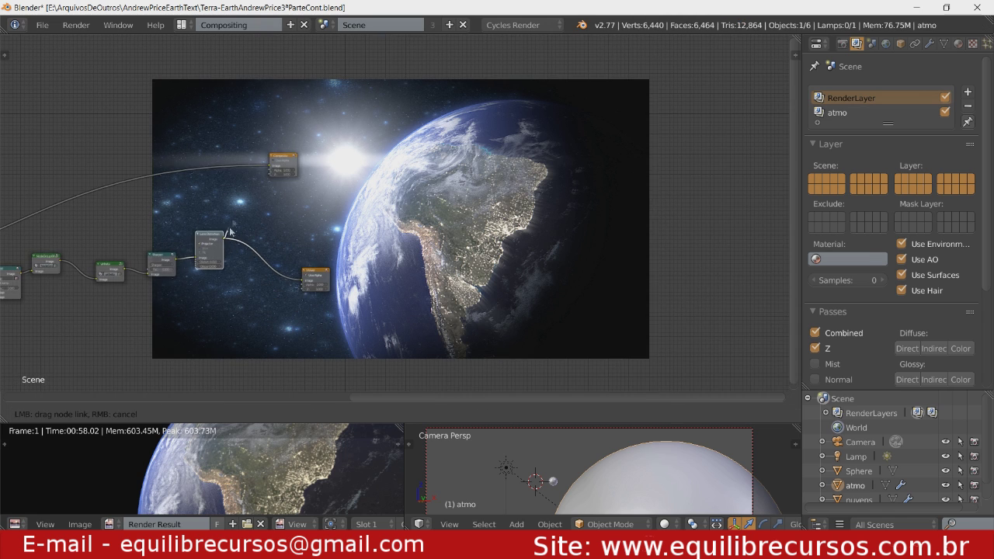
{"action": "left_click_drag", "start_coordinate": [223, 241], "coordinate": [273, 168]}
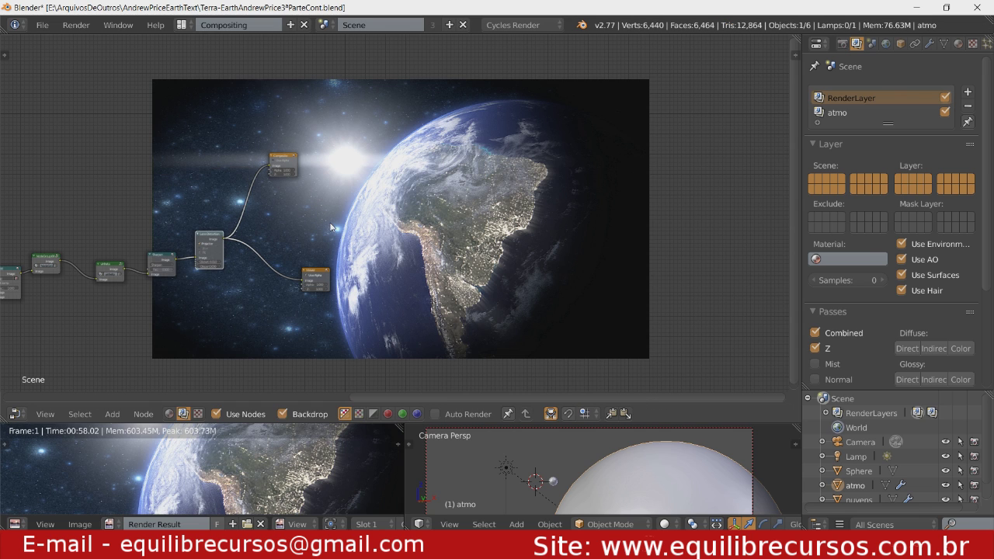
Step: Move the entire node tree again to settle it in the lower-left corner
{"action": "scroll", "coordinate": [334, 221], "scroll_direction": "down", "scroll_amount": 3}
{"action": "scroll", "coordinate": [333, 221], "scroll_direction": "down", "scroll_amount": 2}
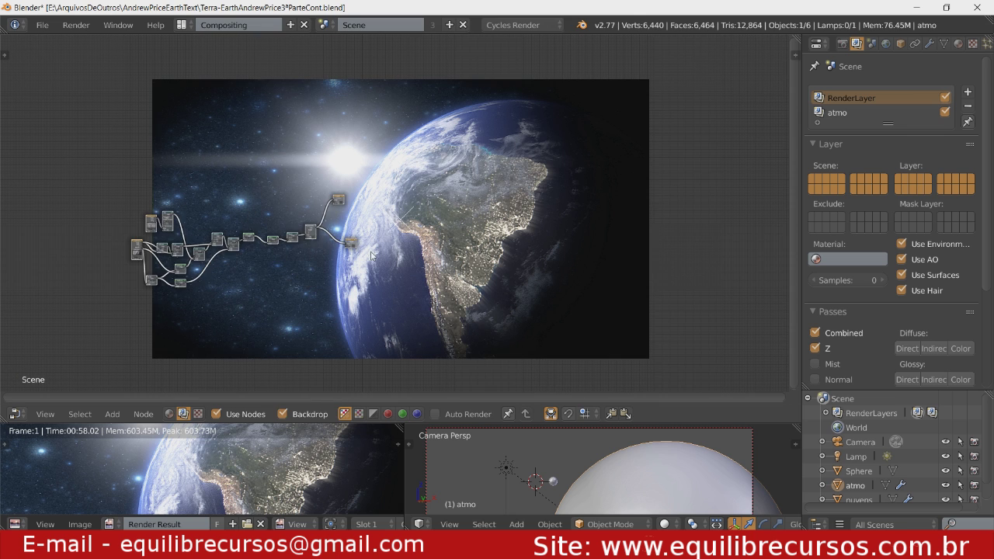
{"action": "key", "text": "g"}
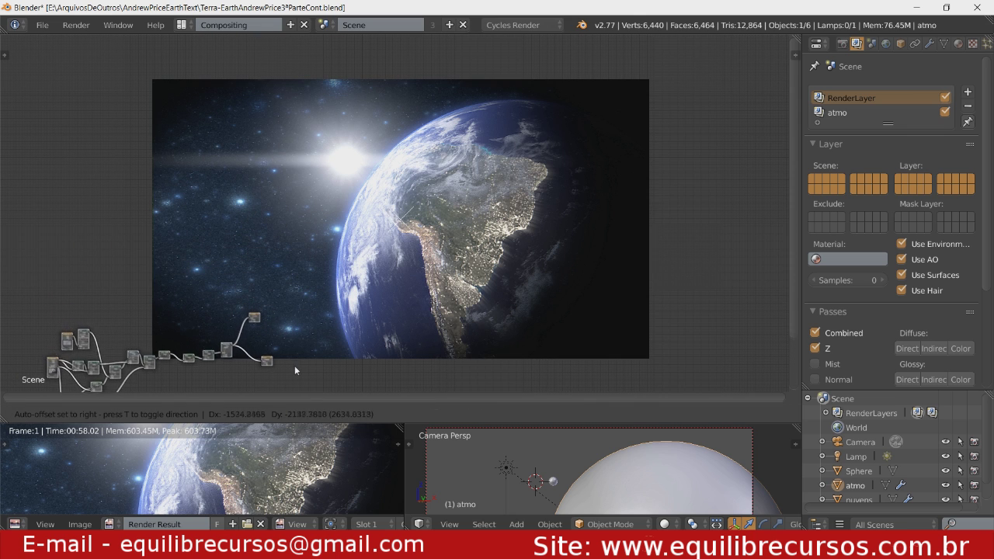
{"action": "left_click", "coordinate": [301, 354]}
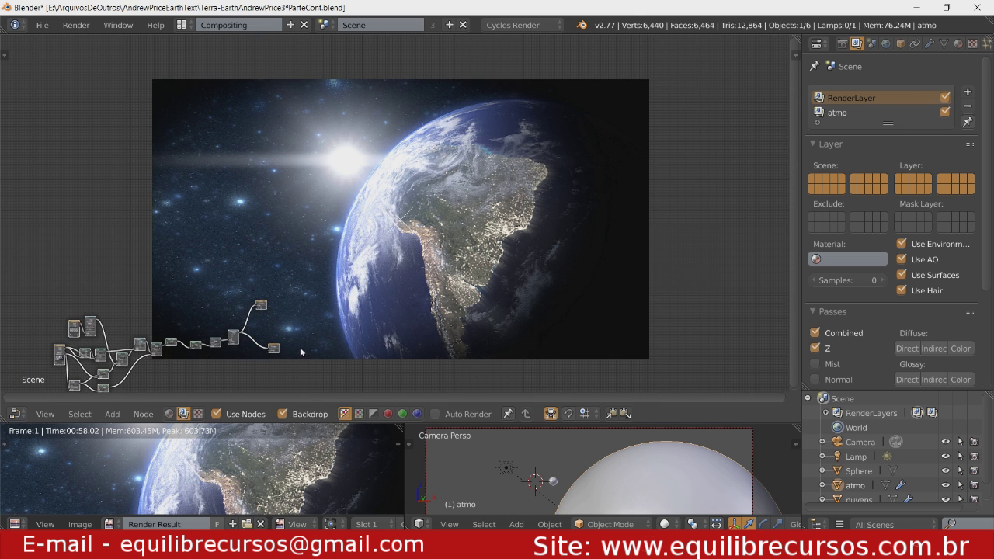